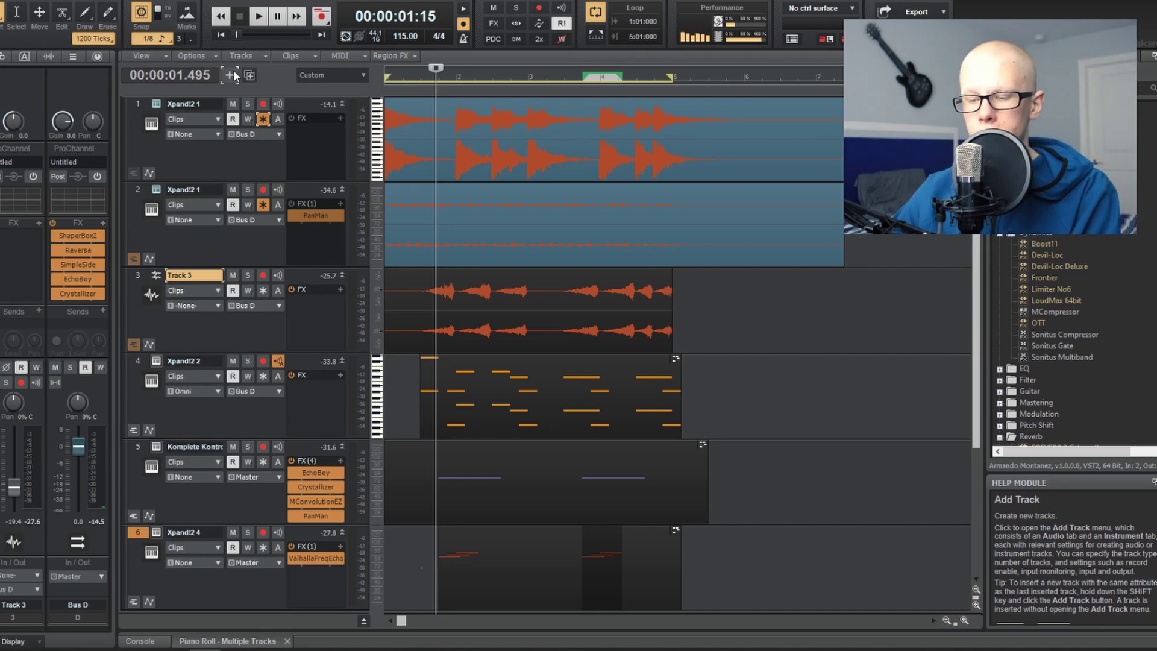
- Add a new Komplete Kontrol instrument track to the project and move its plug-in window clear of the tracks
{"action": "left_click", "coordinate": [230, 76]}
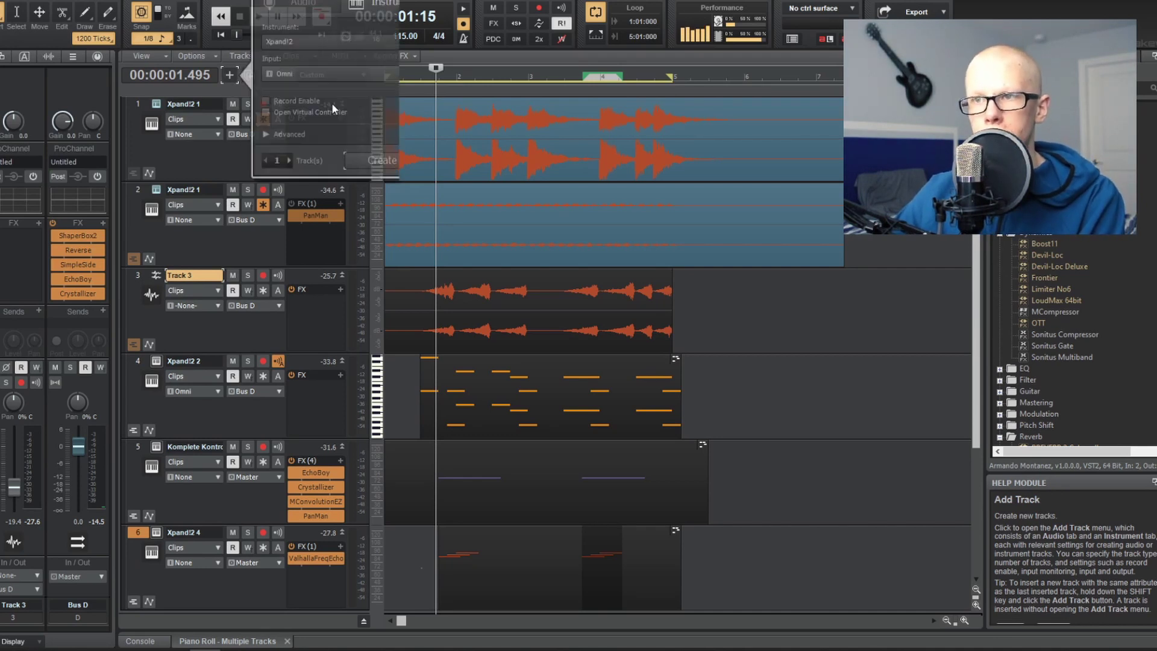
{"action": "left_click", "coordinate": [345, 43]}
{"action": "left_click", "coordinate": [362, 91]}
{"action": "left_click", "coordinate": [392, 160]}
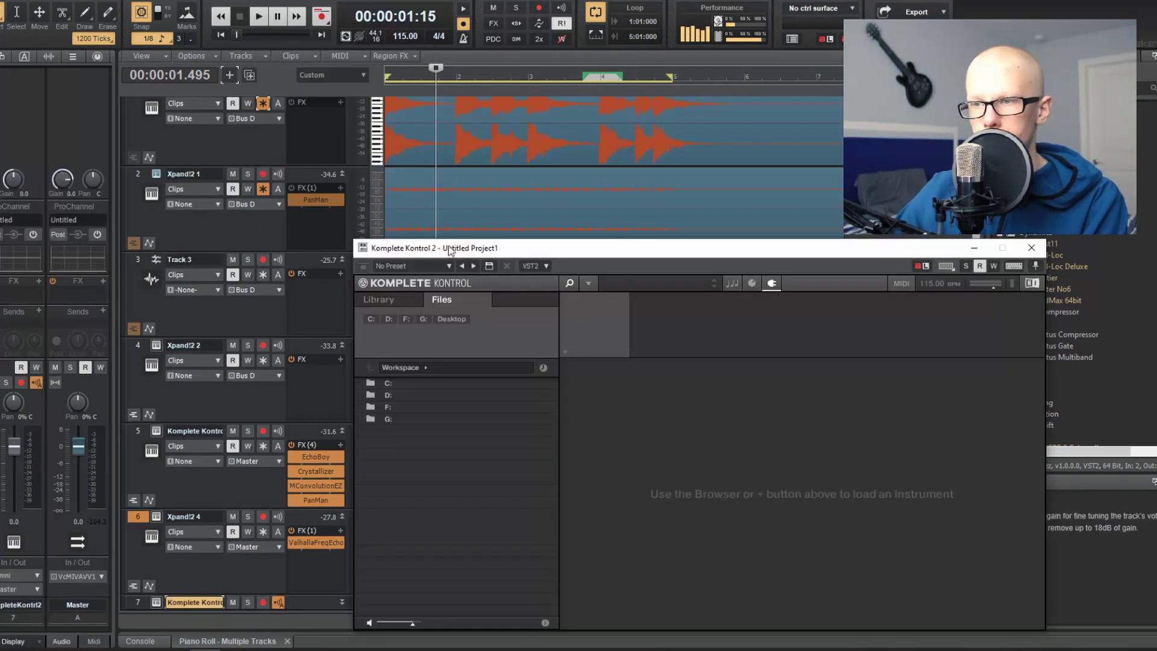
{"action": "left_click_drag", "start_coordinate": [444, 247], "coordinate": [361, 147]}
- Load the sample MZ 808 [7 Figures].wav from the 808s sample folder into the new track's sampler
{"action": "double_click", "coordinate": [310, 306]}
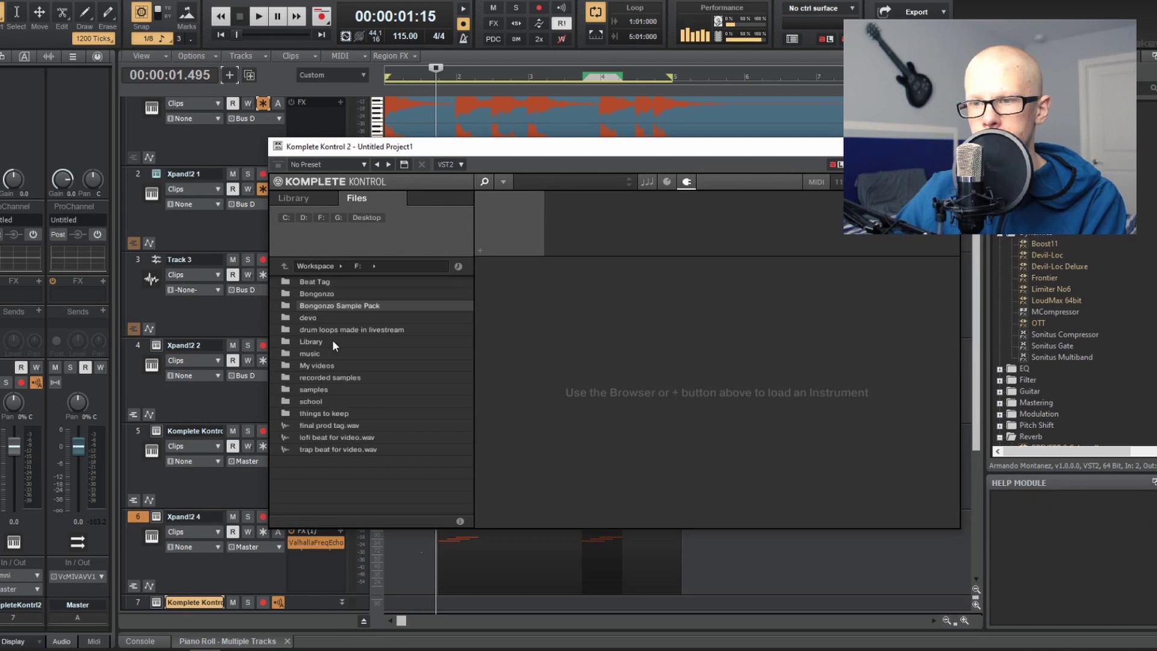
{"action": "double_click", "coordinate": [329, 391]}
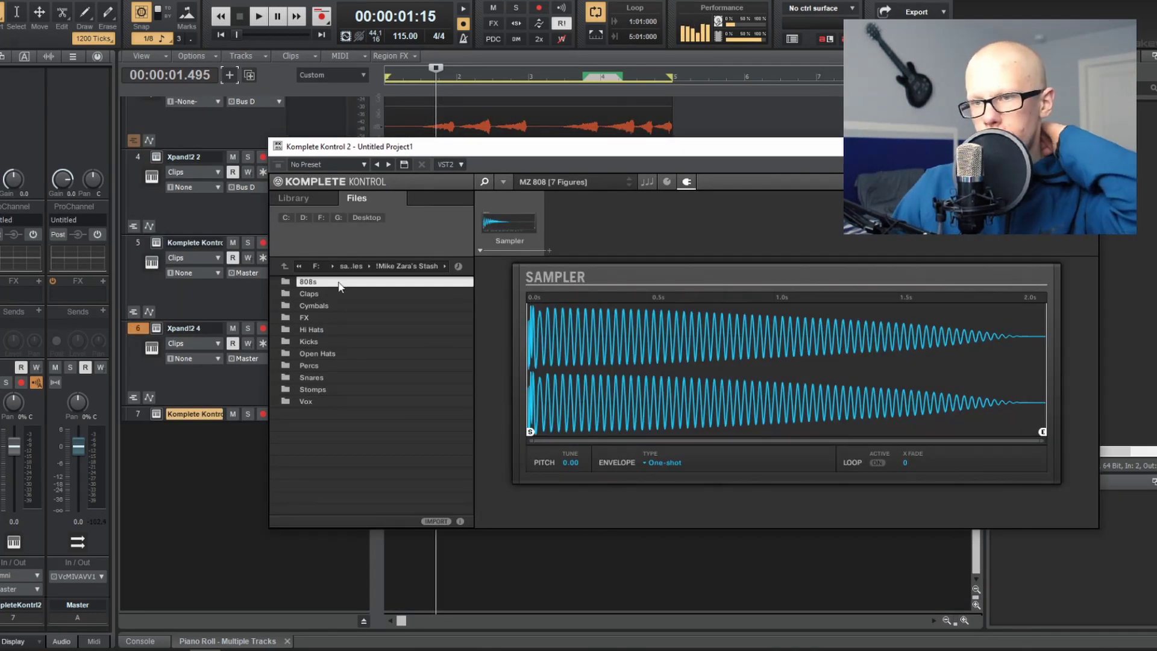
{"action": "double_click", "coordinate": [338, 281]}
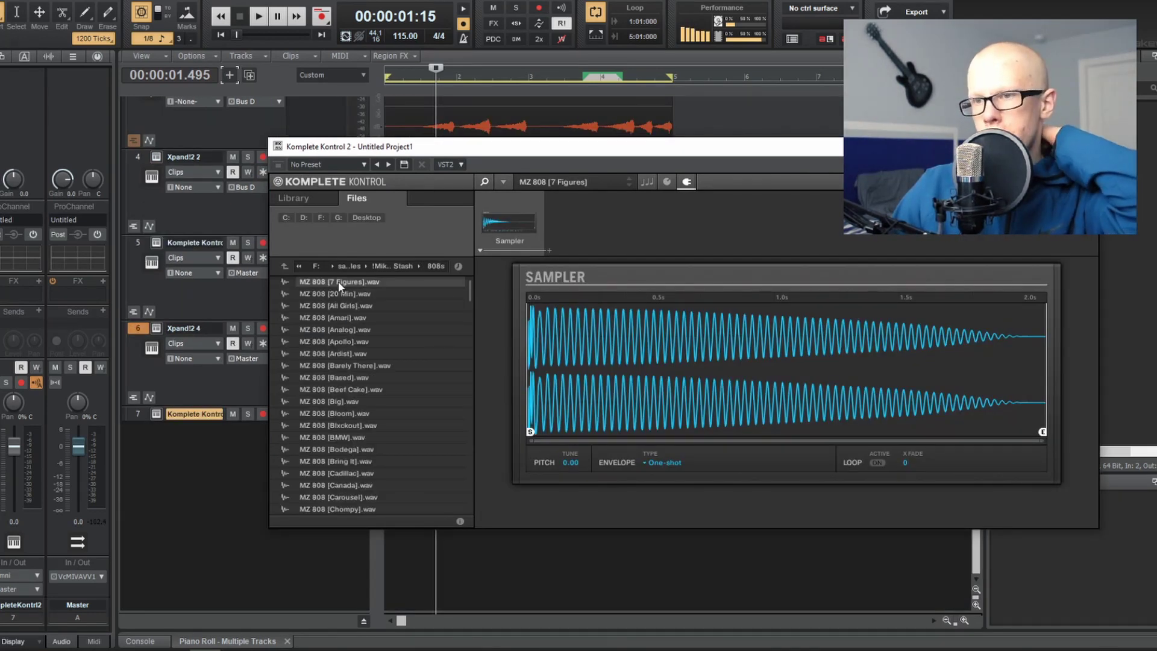
{"action": "left_click", "coordinate": [337, 283]}
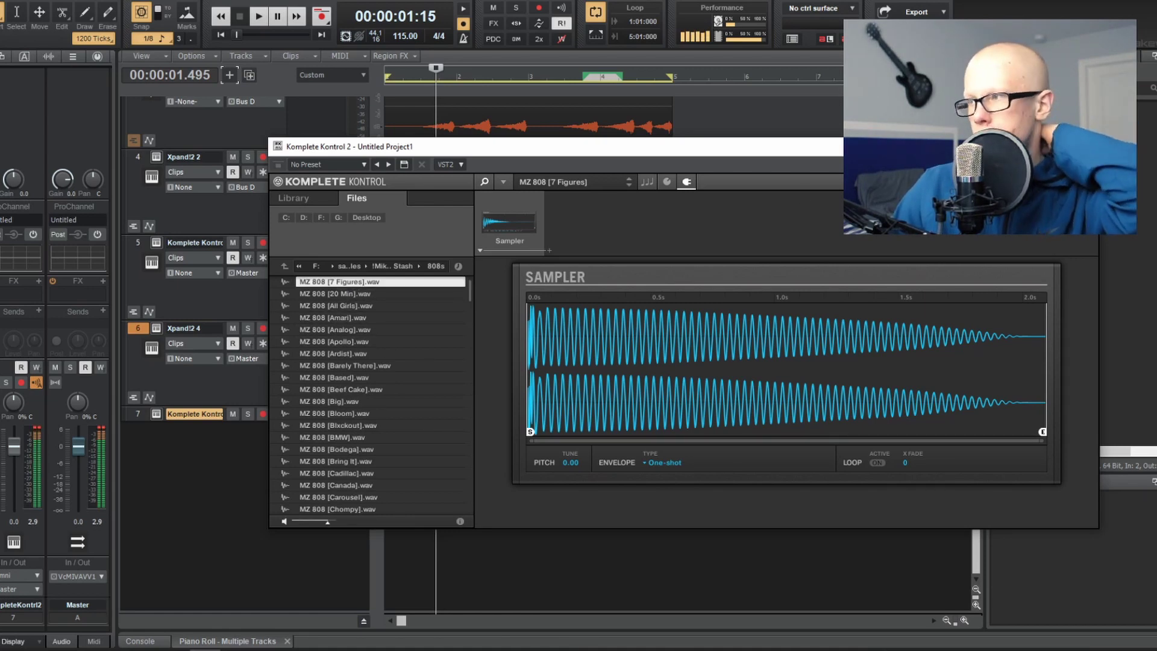
{"action": "key", "text": "alt+F4"}
- Copy the lowest notes of the Xpand!2 1 chords into the Komplete Kontrol 2 track as the 808 bass line
{"action": "scroll", "coordinate": [618, 226], "scroll_direction": "up", "scroll_amount": 3}
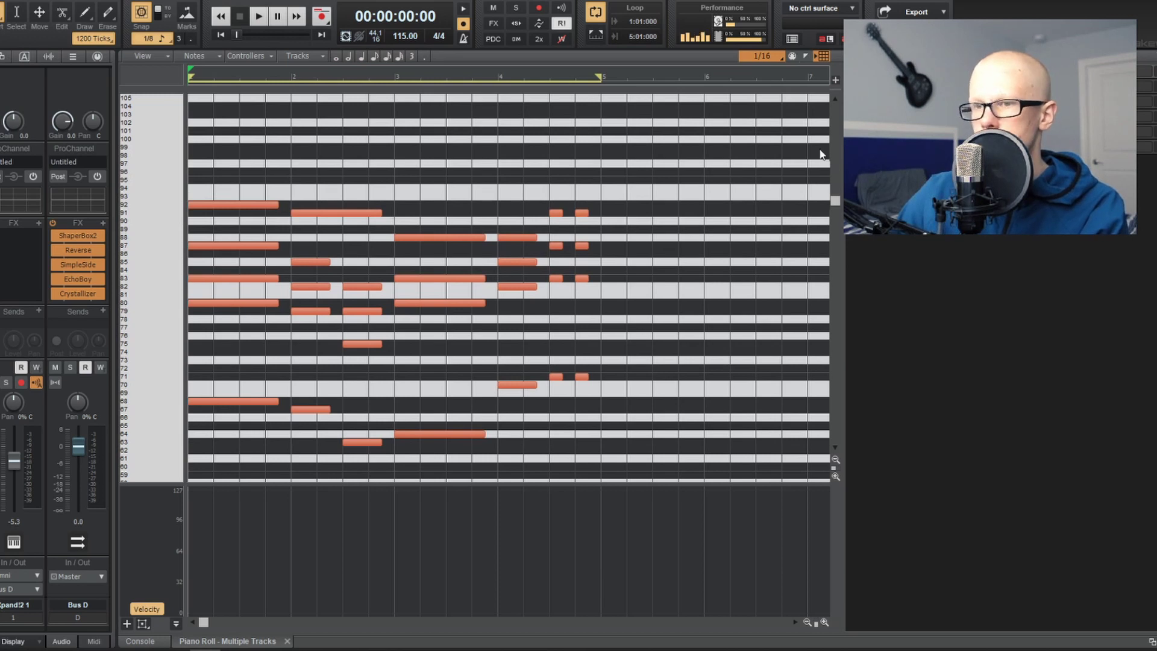
{"action": "scroll", "coordinate": [752, 156], "scroll_direction": "down", "scroll_amount": 2}
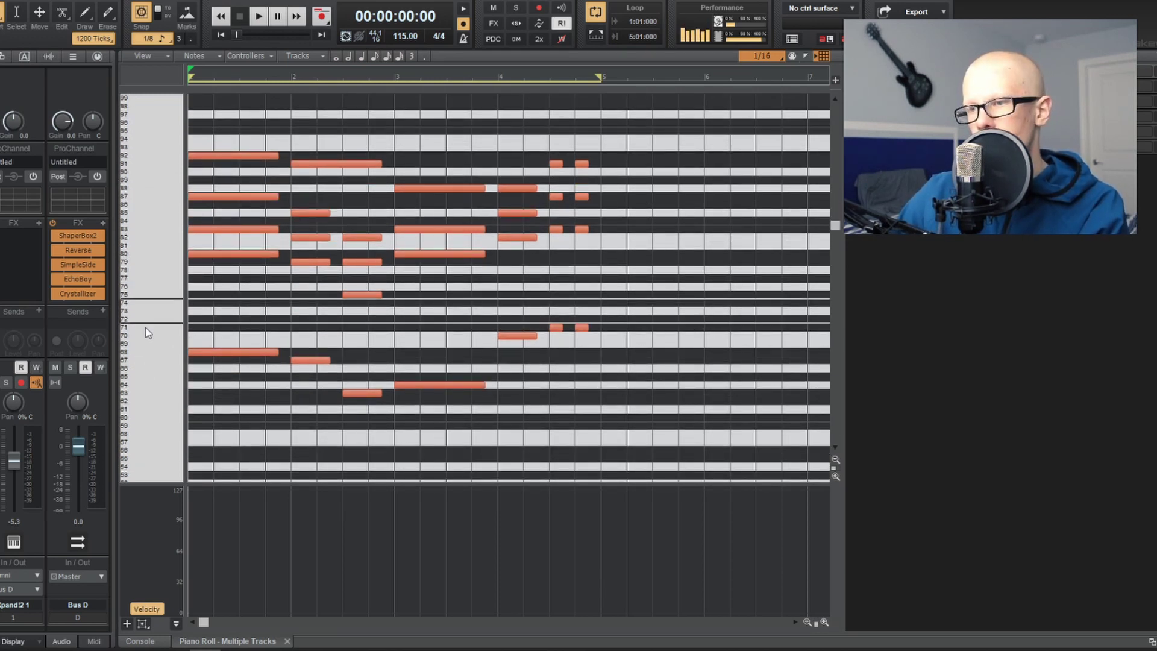
{"action": "left_click", "coordinate": [208, 352]}
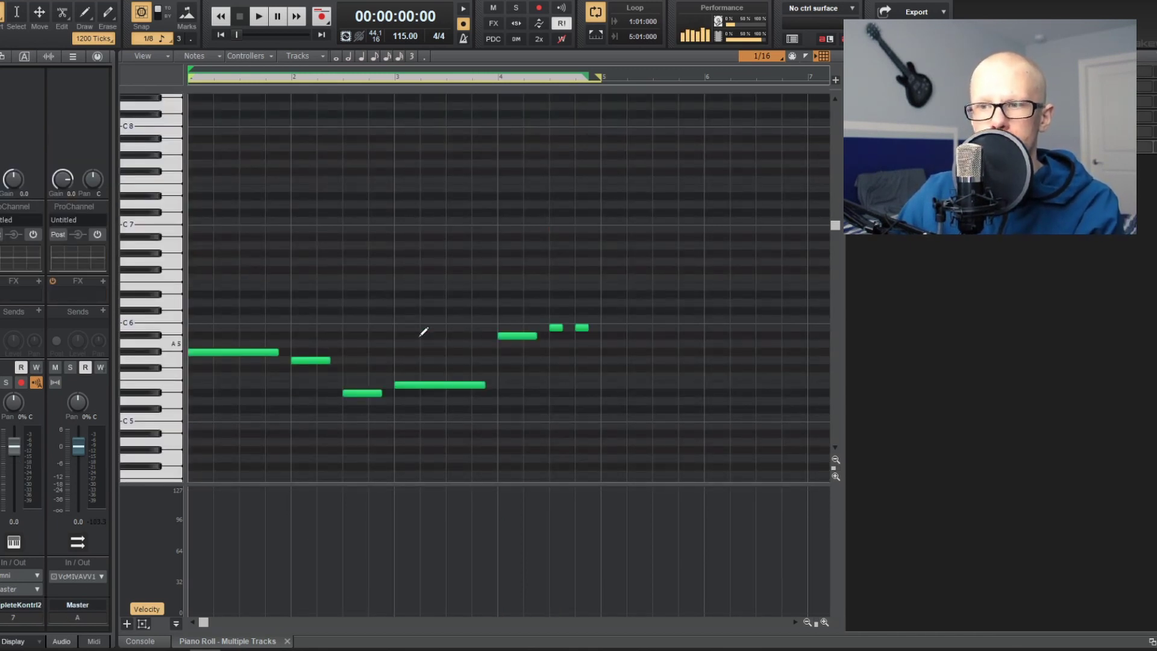
- Play the 808 line and lengthen its notes so each one ends where the following note starts
{"action": "key", "text": "space"}
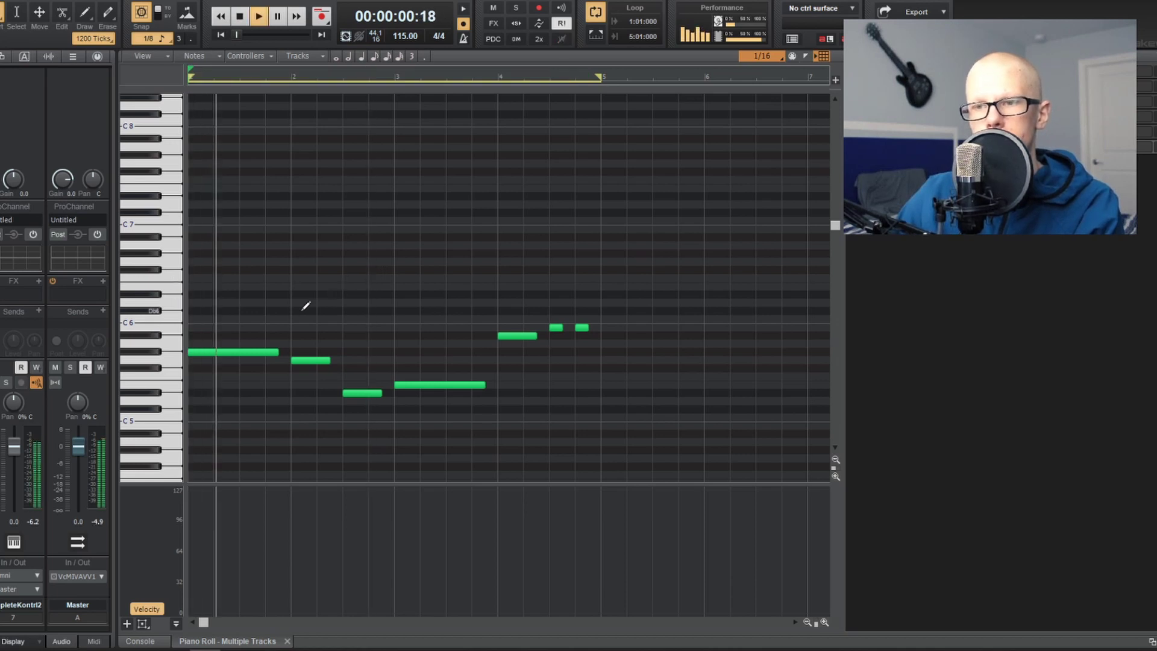
{"action": "left_click_drag", "start_coordinate": [278, 352], "coordinate": [291, 358]}
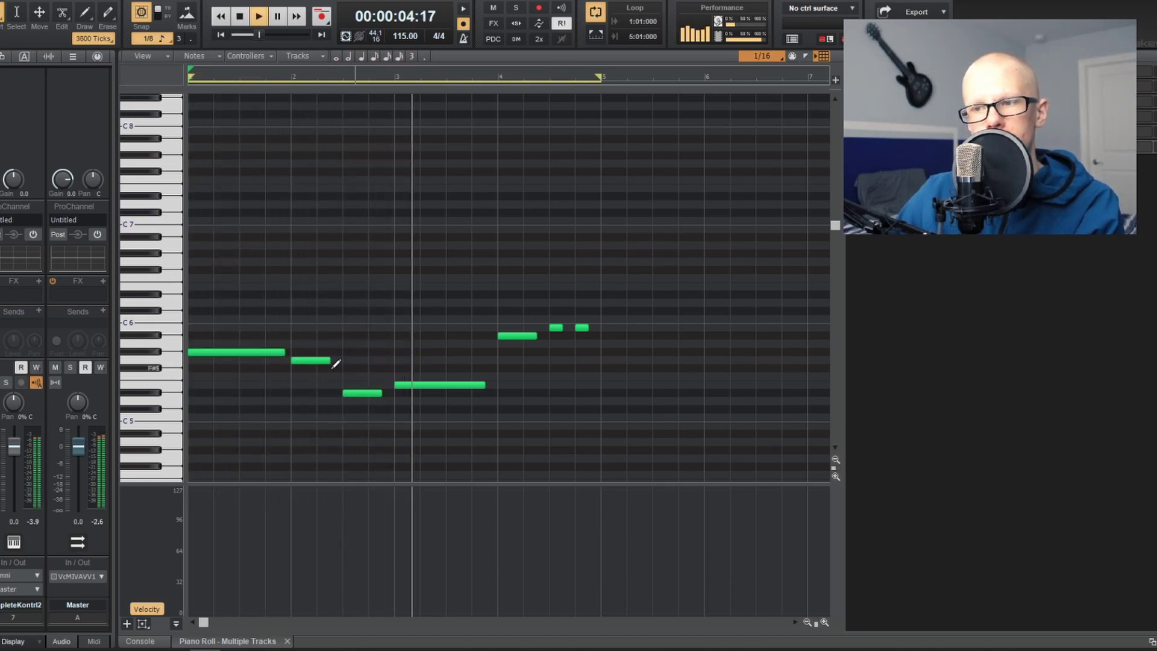
{"action": "left_click_drag", "start_coordinate": [485, 384], "coordinate": [497, 388]}
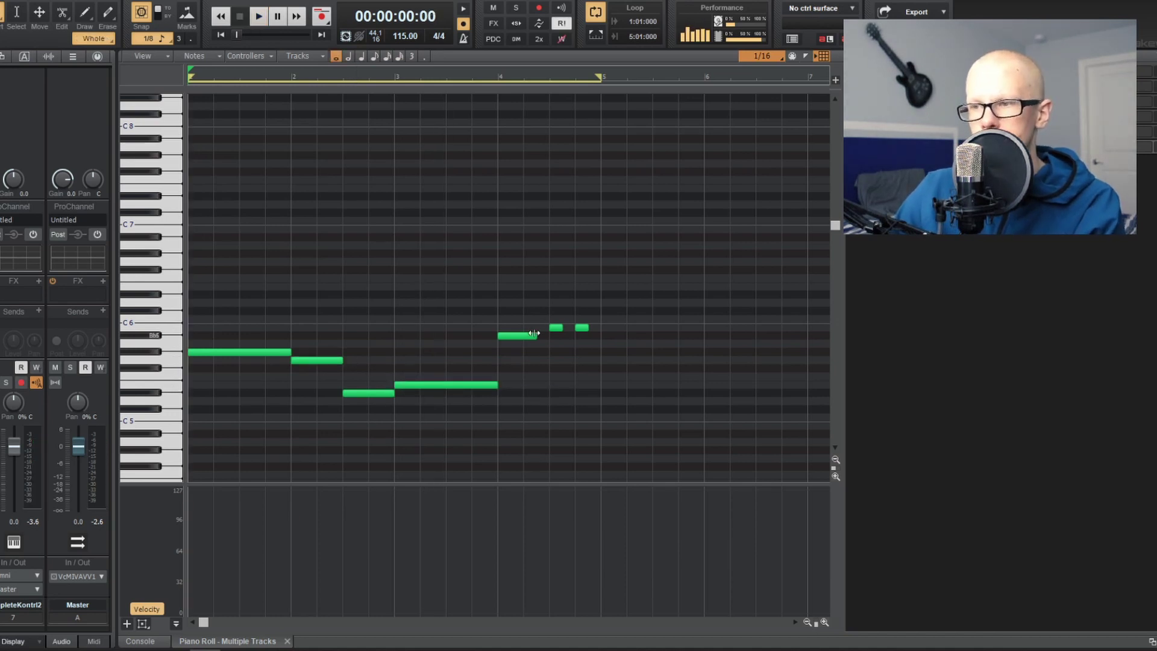
{"action": "left_click_drag", "start_coordinate": [534, 333], "coordinate": [552, 339]}
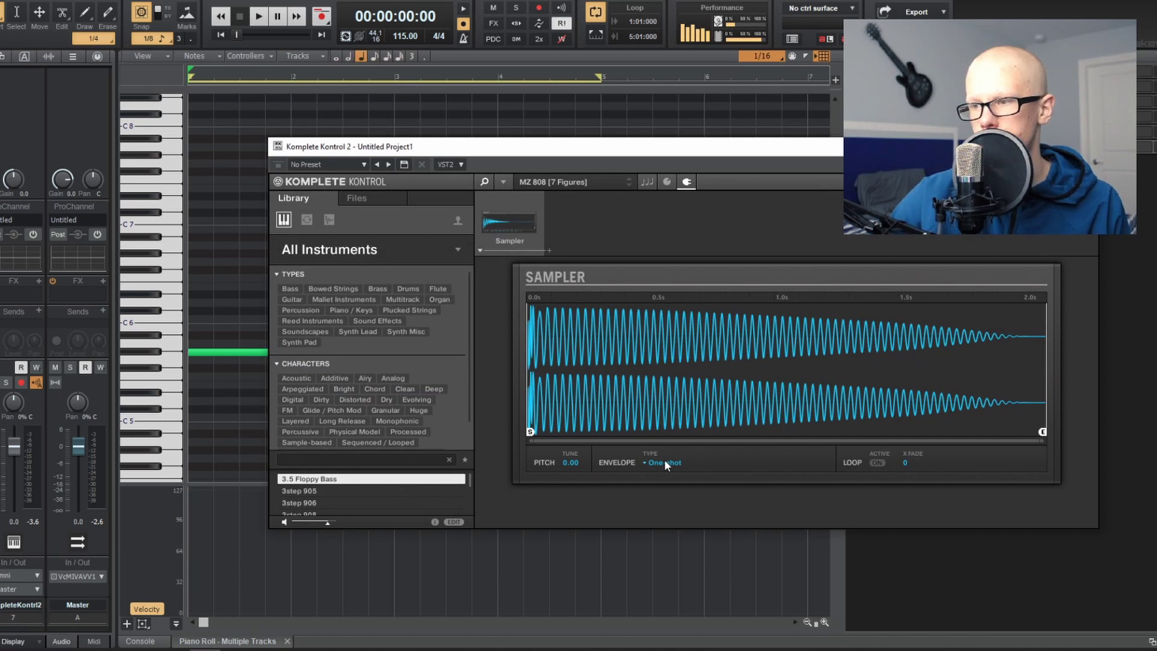
- Set the 808 sampler's envelope type to ADSR and play back the result
{"action": "left_click", "coordinate": [648, 462]}
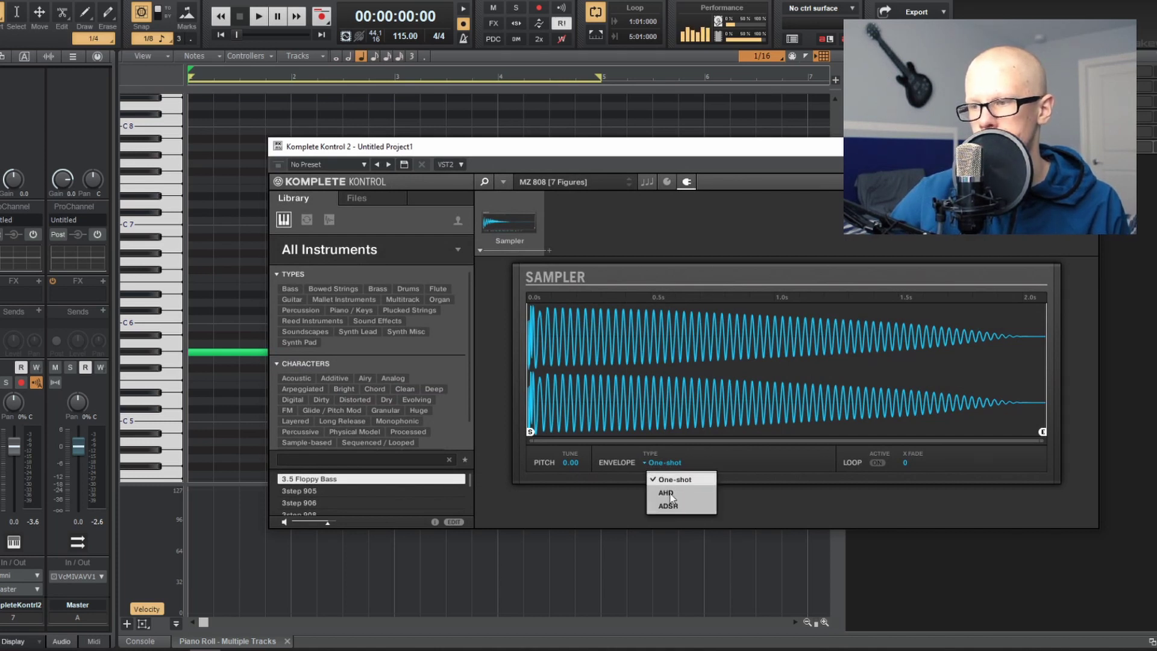
{"action": "left_click", "coordinate": [684, 505]}
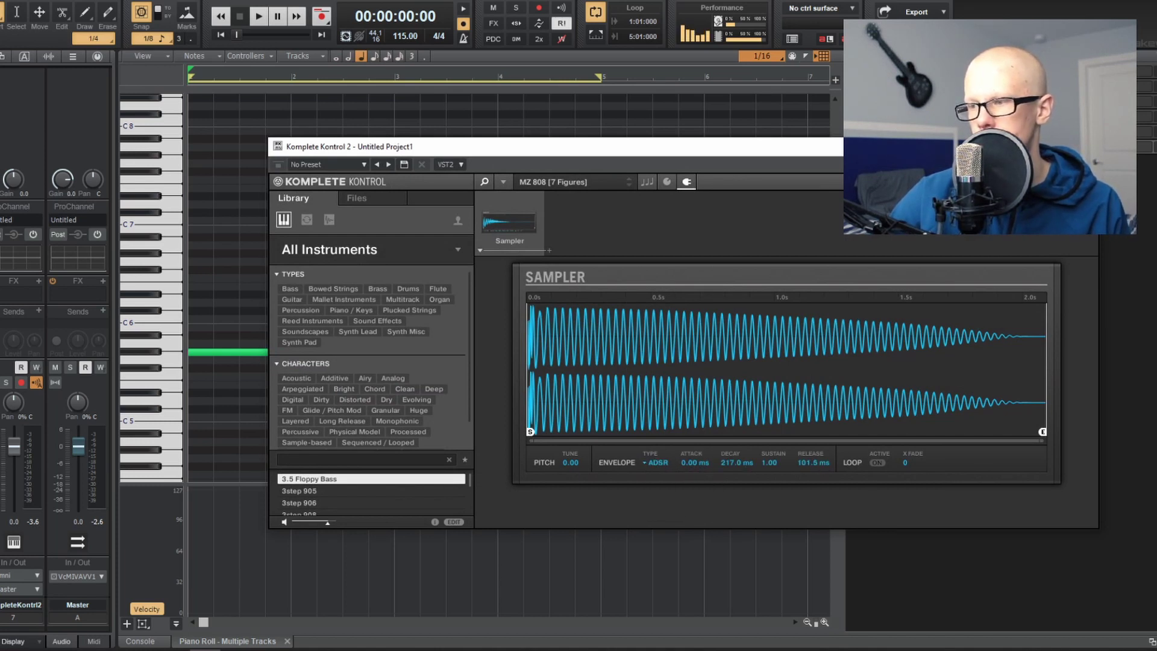
{"action": "key", "text": "space"}
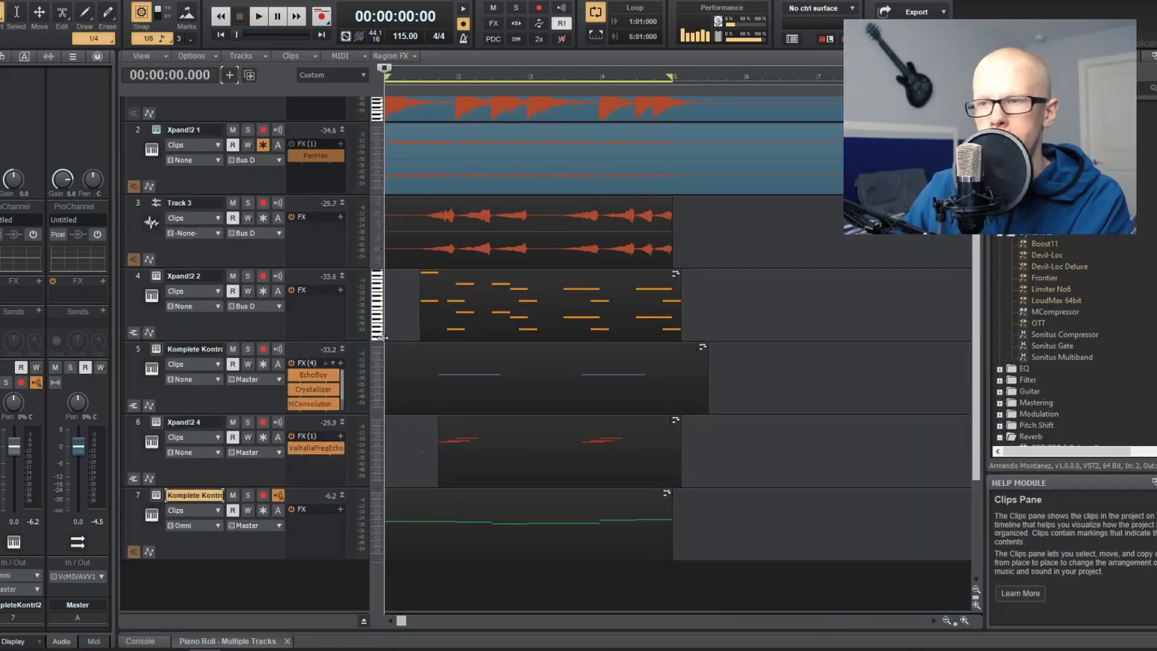
- Add another Komplete Kontrol instrument track and show the file browser in its plug-in window
{"action": "left_click", "coordinate": [229, 75]}
{"action": "left_click", "coordinate": [395, 159]}
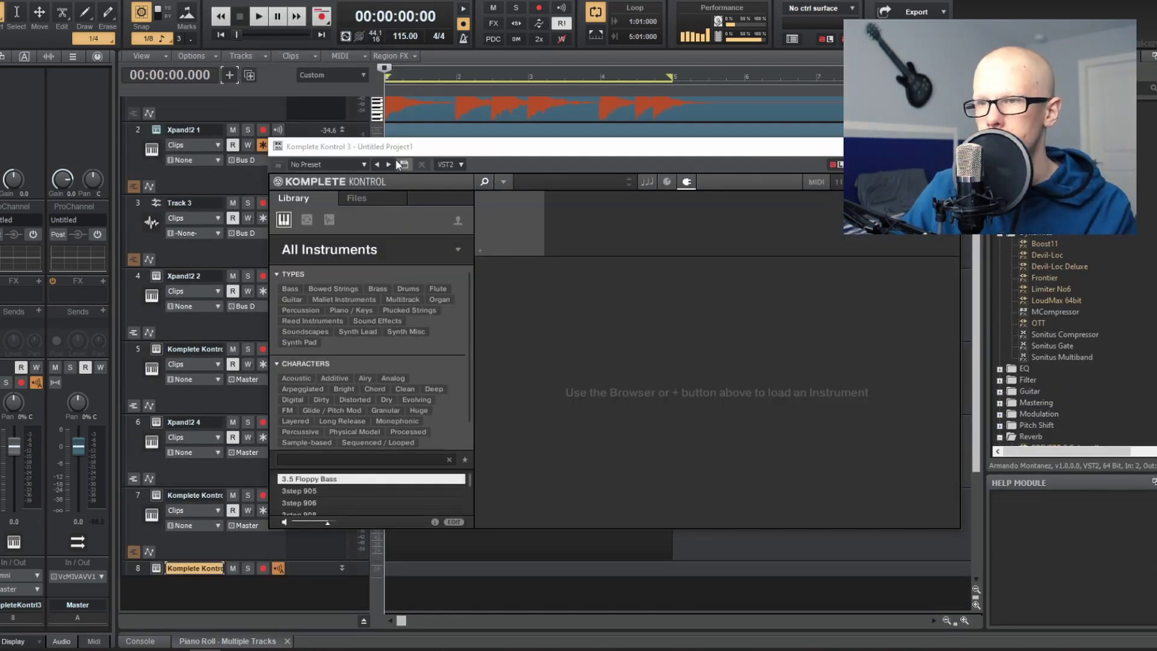
{"action": "left_click", "coordinate": [377, 198]}
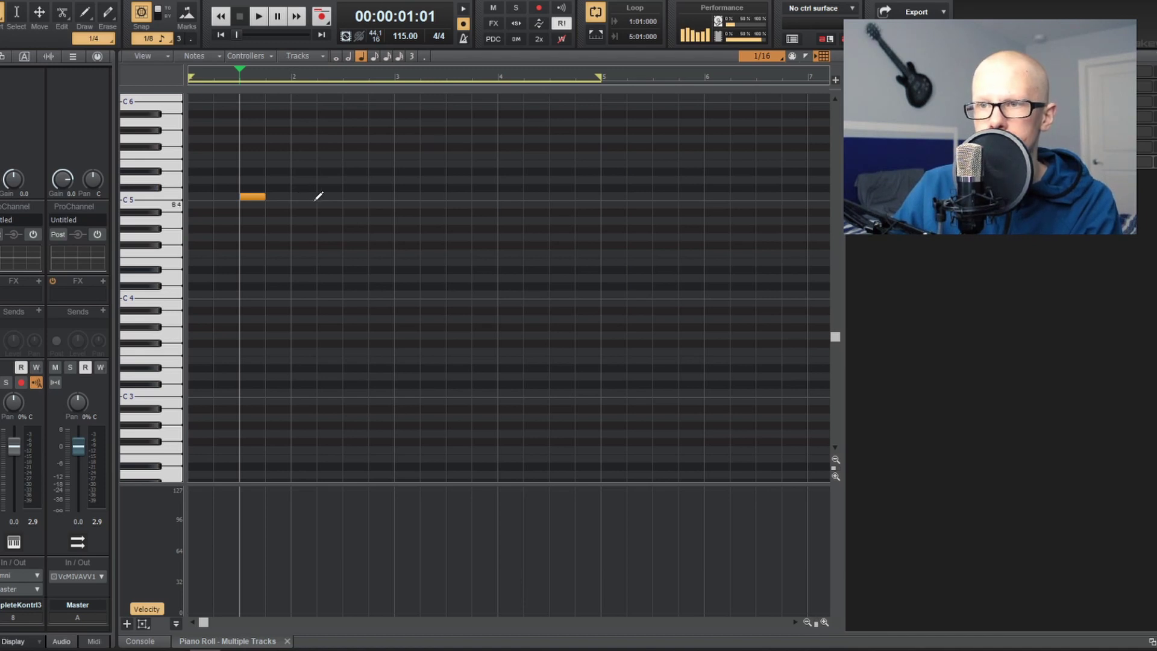
- Place C5 notes on beat 3 of bars 2, 3 and 4 on the Komplete Kontrol 3 track and play the loop
{"action": "left_click", "coordinate": [345, 196]}
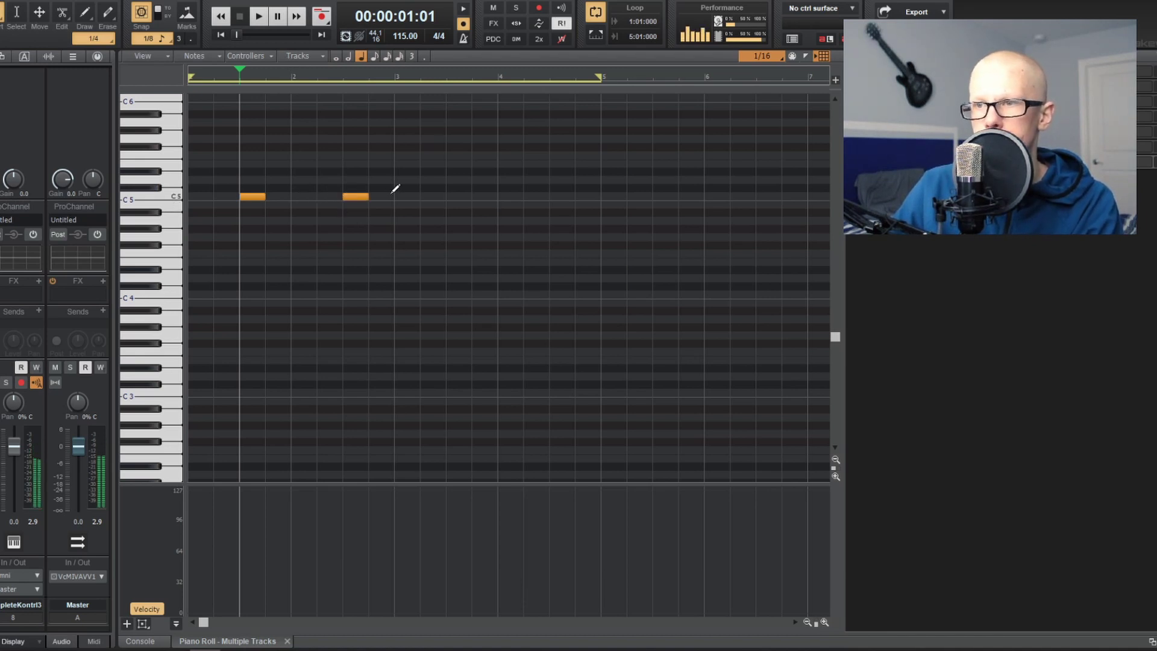
{"action": "left_click", "coordinate": [449, 196]}
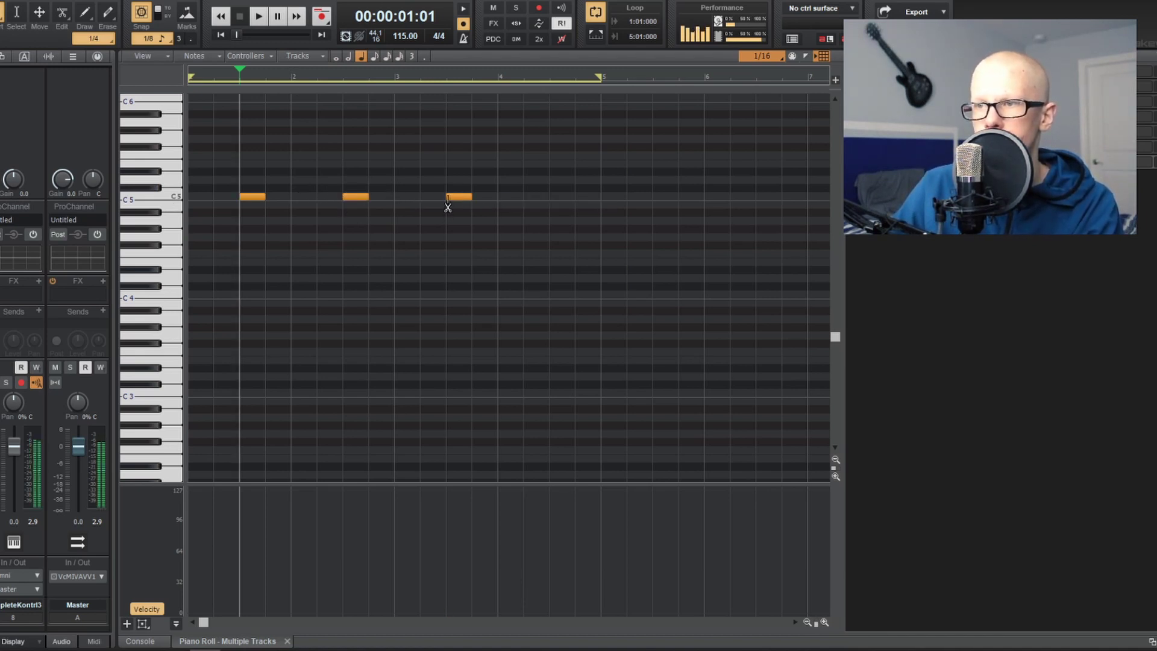
{"action": "left_click", "coordinate": [550, 196]}
{"action": "key", "text": "space"}
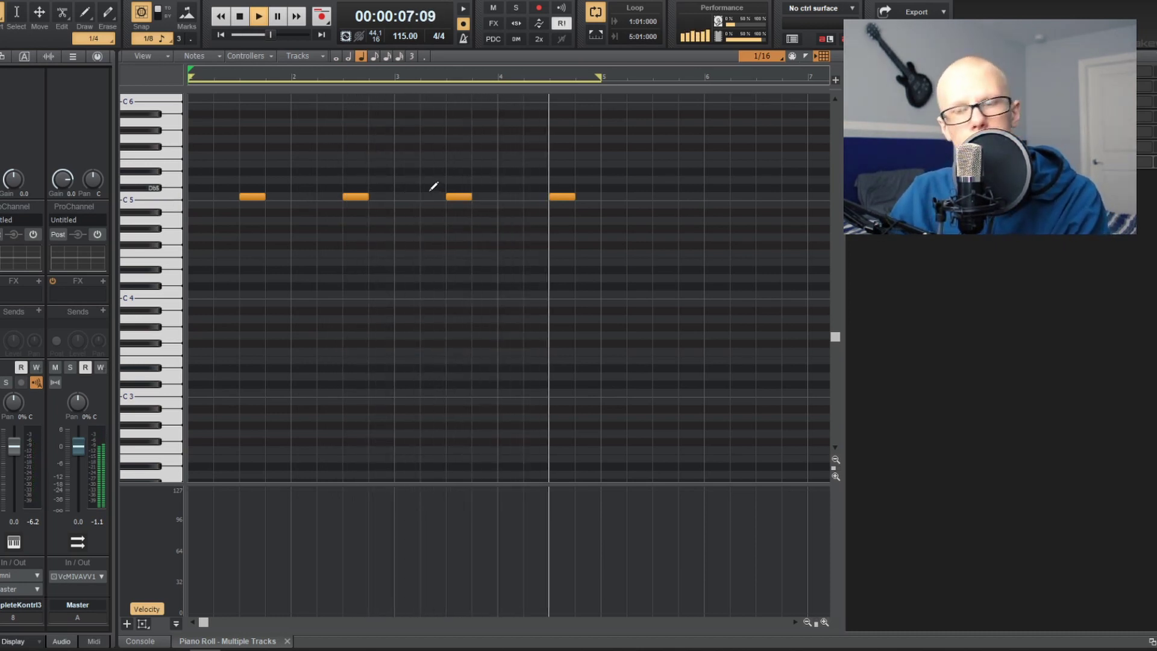
{"action": "key", "text": "space"}
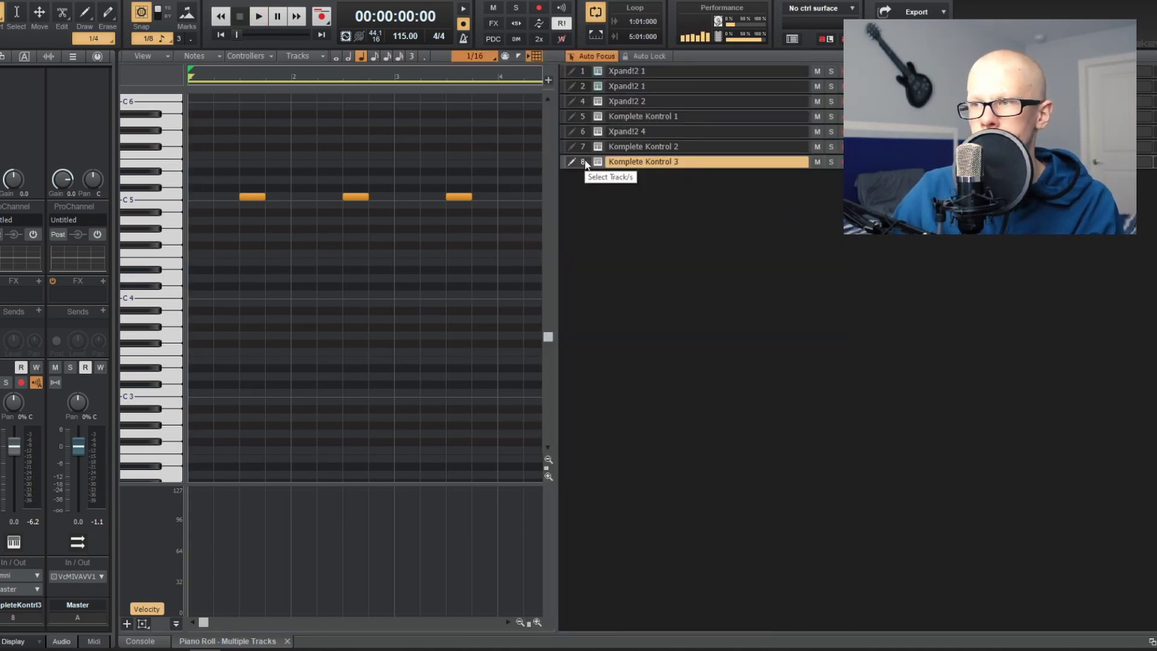
- Make the Komplete Kontrol 2 notes editable in the piano roll, keep the Komplete Kontrol 3 notes displayed, and widen the note area
{"action": "left_click", "coordinate": [584, 162]}
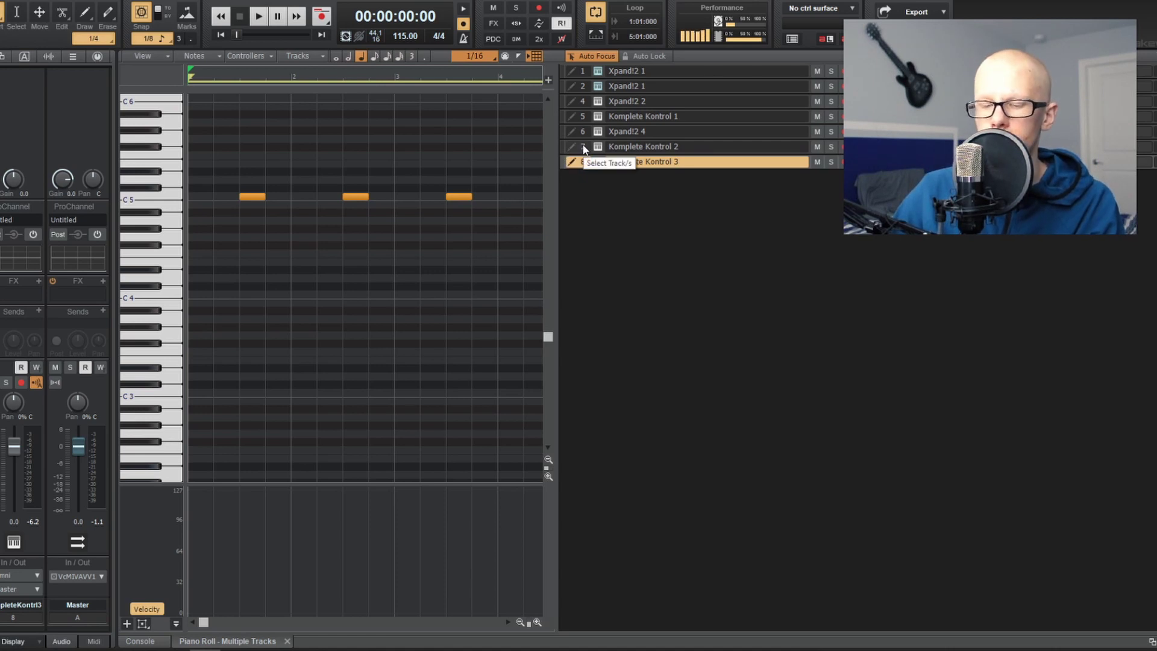
{"action": "left_click", "coordinate": [584, 148]}
{"action": "left_click_drag", "start_coordinate": [558, 196], "coordinate": [903, 199]}
{"action": "scroll", "coordinate": [496, 258], "scroll_direction": "up", "scroll_amount": 5}
{"action": "scroll", "coordinate": [356, 247], "scroll_direction": "up", "scroll_amount": 4}
{"action": "scroll", "coordinate": [611, 236], "scroll_direction": "down", "scroll_amount": 4}
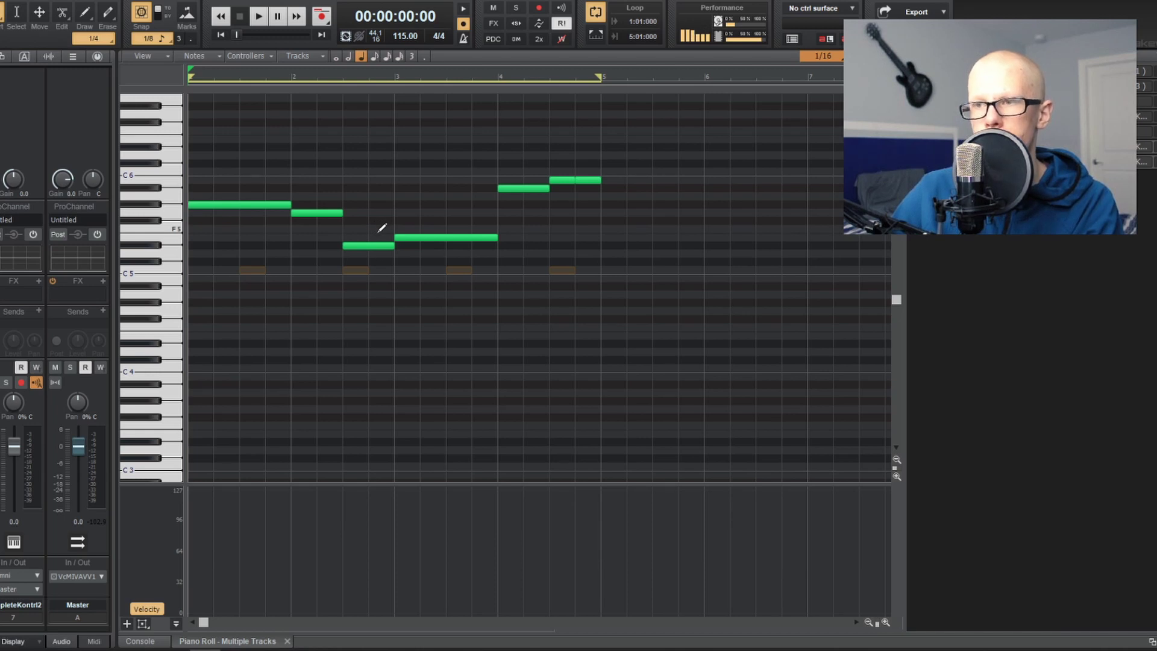
- Delay the starts of the 808 notes on beat 3 of bars 2 and 4 by an eighth note and play back
{"action": "left_click", "coordinate": [378, 245]}
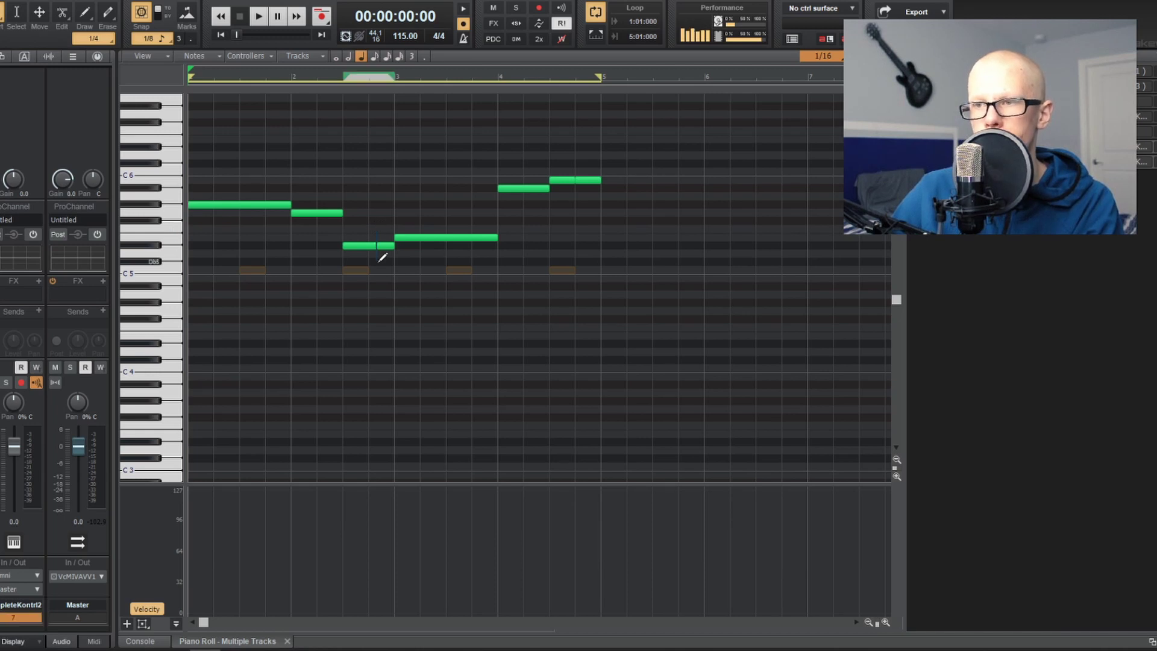
{"action": "left_click", "coordinate": [560, 179], "text": "ctrl"}
{"action": "left_click_drag", "start_coordinate": [560, 180], "coordinate": [564, 179]}
{"action": "left_click", "coordinate": [404, 161]}
{"action": "key", "text": "space"}
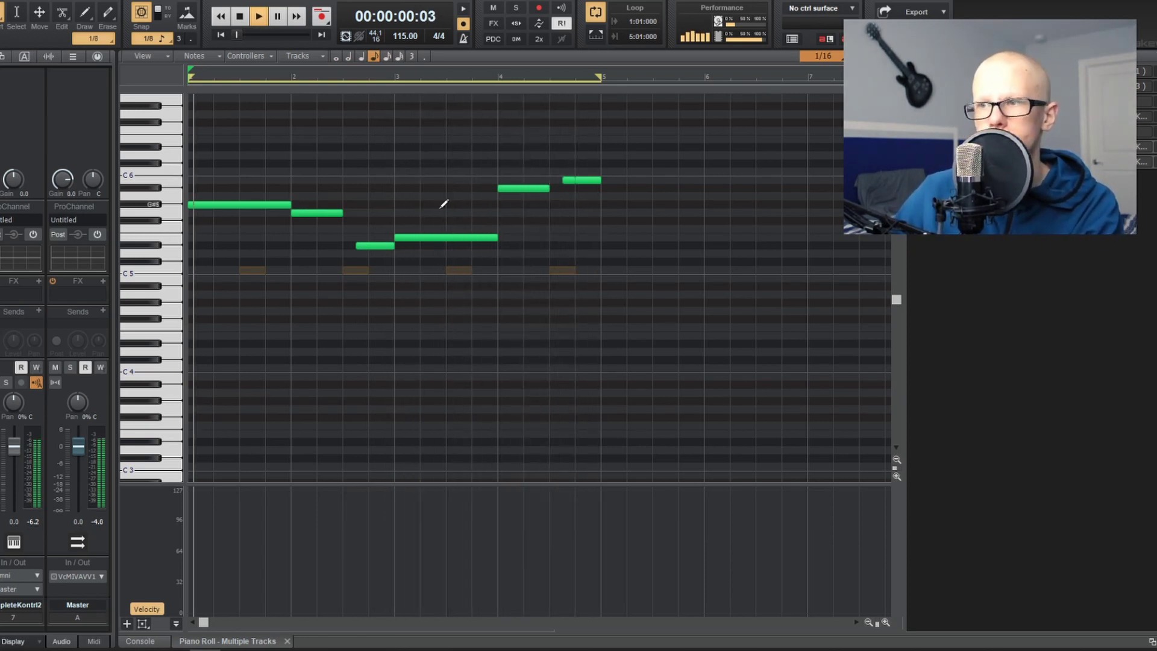
- Extend the first 808 notes of bars 2 and 4 to the delayed notes and start the last note an eighth later
{"action": "key", "text": "space"}
{"action": "mouse_move", "coordinate": [582, 180]}
{"action": "left_mouse_down"}
{"action": "mouse_move", "coordinate": [594, 179]}
{"action": "mouse_move", "coordinate": [562, 188]}
{"action": "left_mouse_up"}
{"action": "left_click_drag", "start_coordinate": [336, 211], "coordinate": [356, 212]}
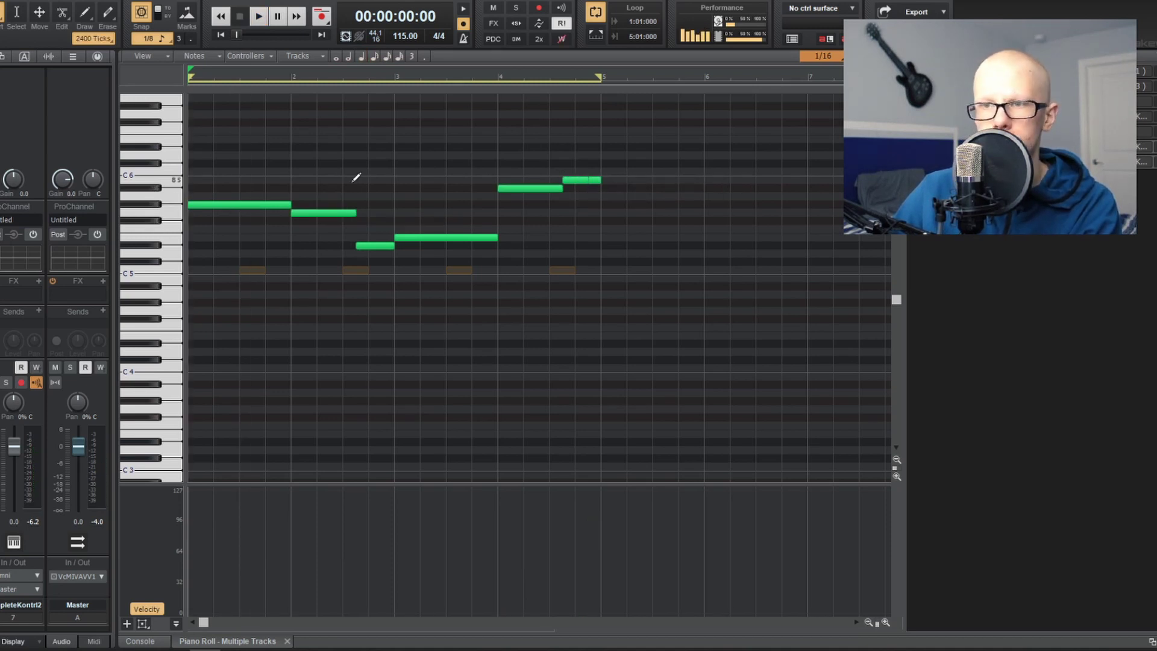
- Split the 808 notes starting bars 1 and 3 three eighth notes after their beginnings and audition the rhythm
{"action": "left_click_drag", "start_coordinate": [225, 207], "coordinate": [226, 206]}
{"action": "left_click", "coordinate": [226, 205]}
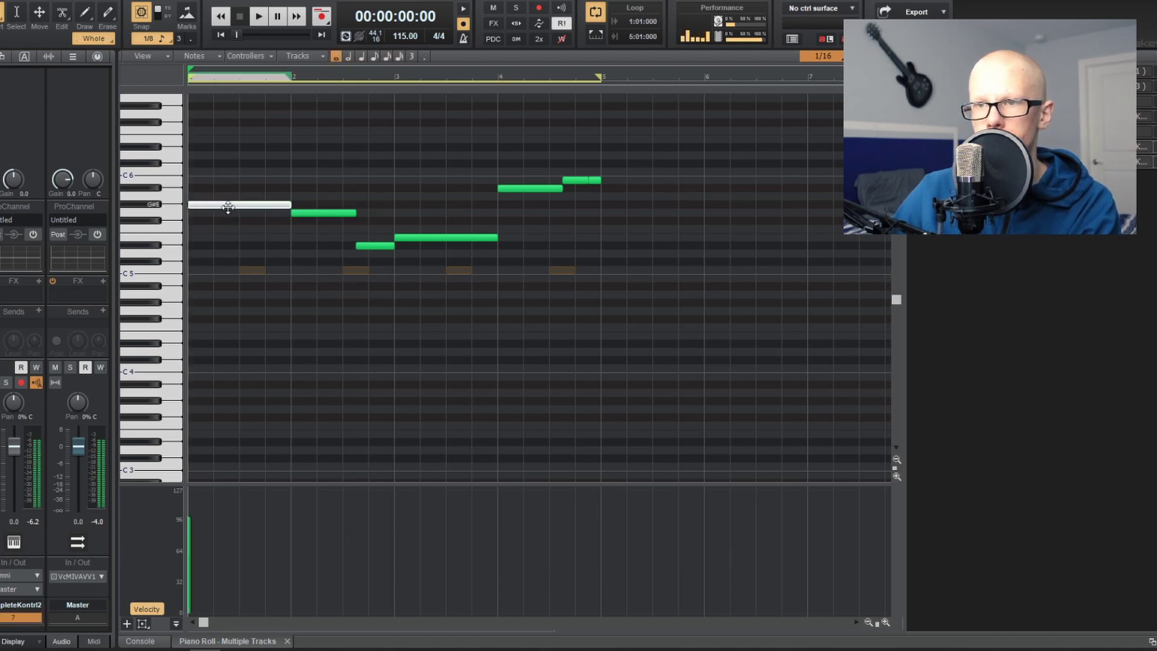
{"action": "left_click", "coordinate": [226, 206]}
{"action": "left_click", "coordinate": [437, 249]}
{"action": "key", "text": "space"}
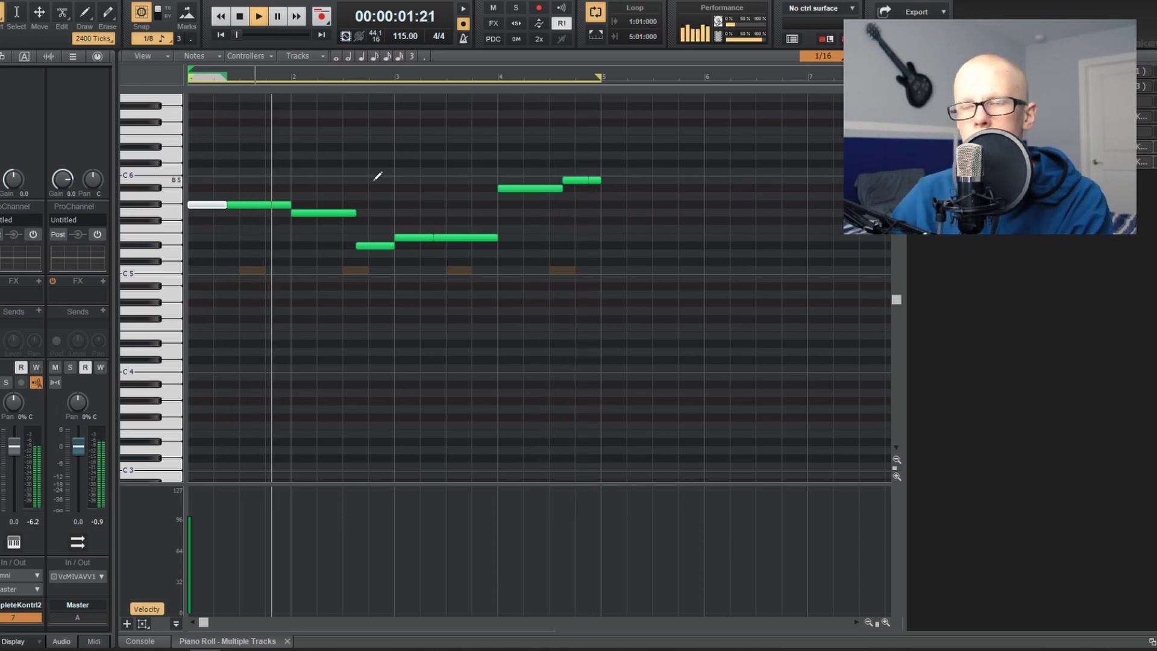
{"action": "key", "text": "space"}
- Close the piano roll and add a further Komplete Kontrol instrument track as track 9
{"action": "key", "text": "d"}
{"action": "left_click", "coordinate": [230, 74]}
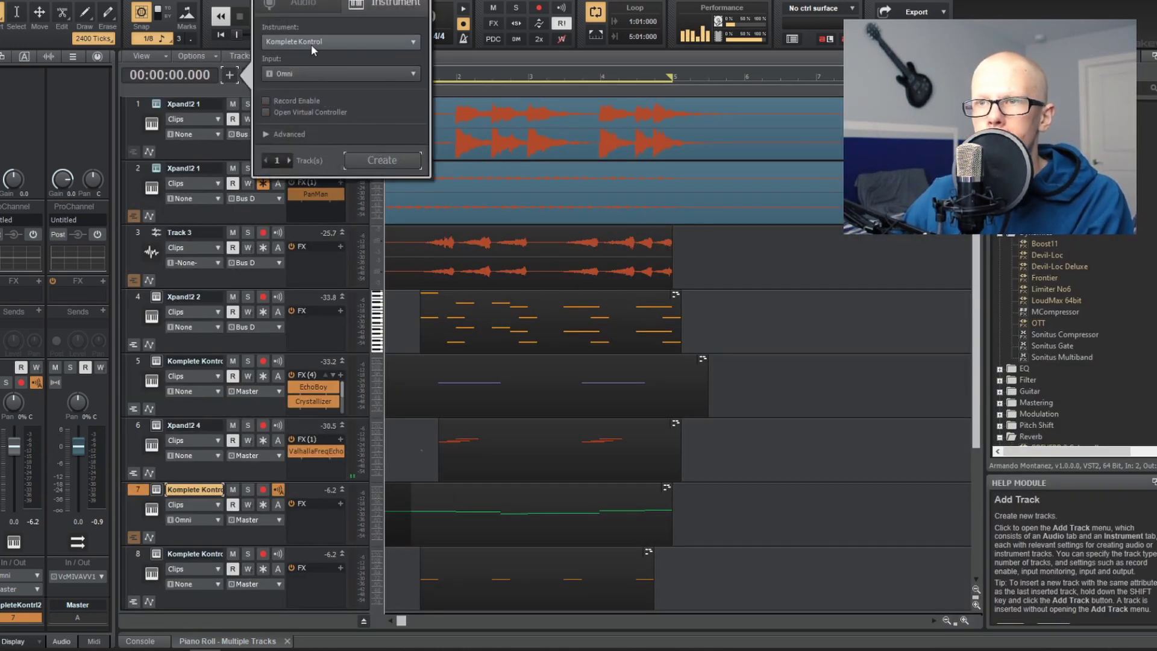
{"action": "left_click", "coordinate": [383, 160]}
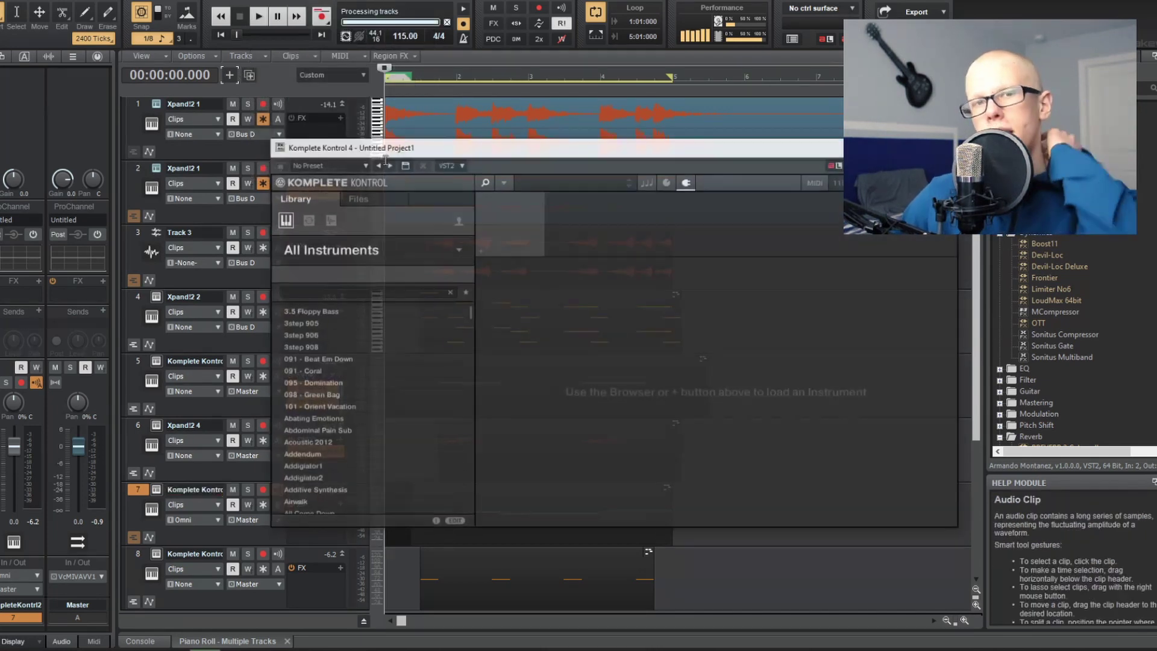
- Copy the 808 clip from track 7 to the start of track 9 and reselect the original clip
{"action": "left_click", "coordinate": [459, 307]}
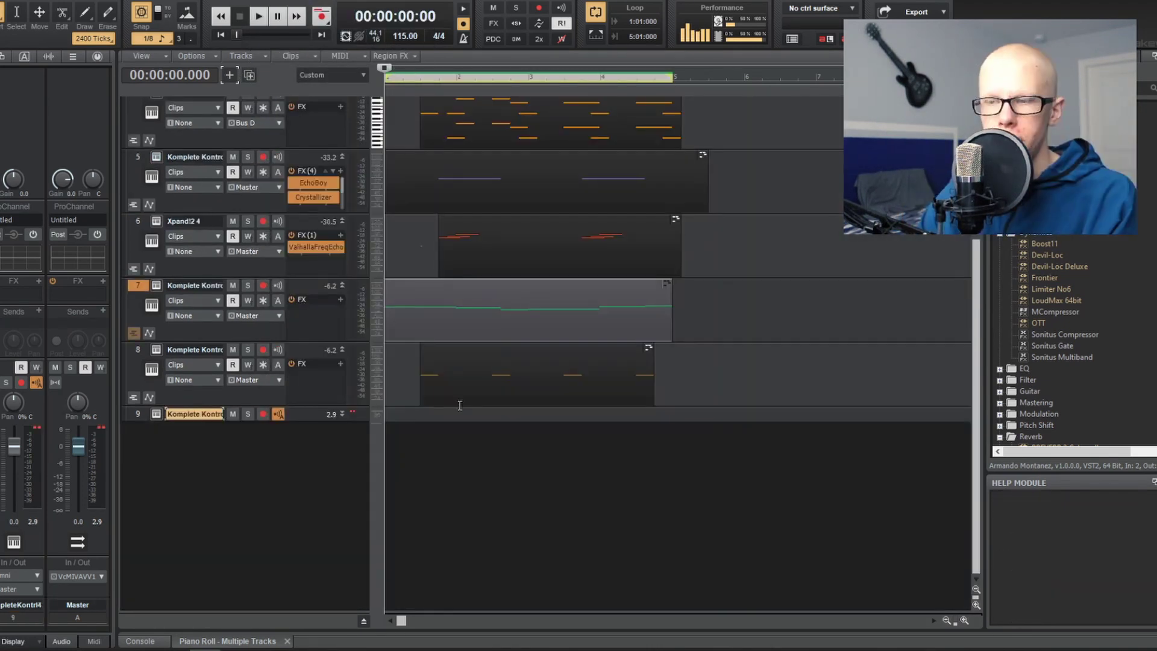
{"action": "scroll", "coordinate": [401, 461], "scroll_direction": "up", "scroll_amount": 3}
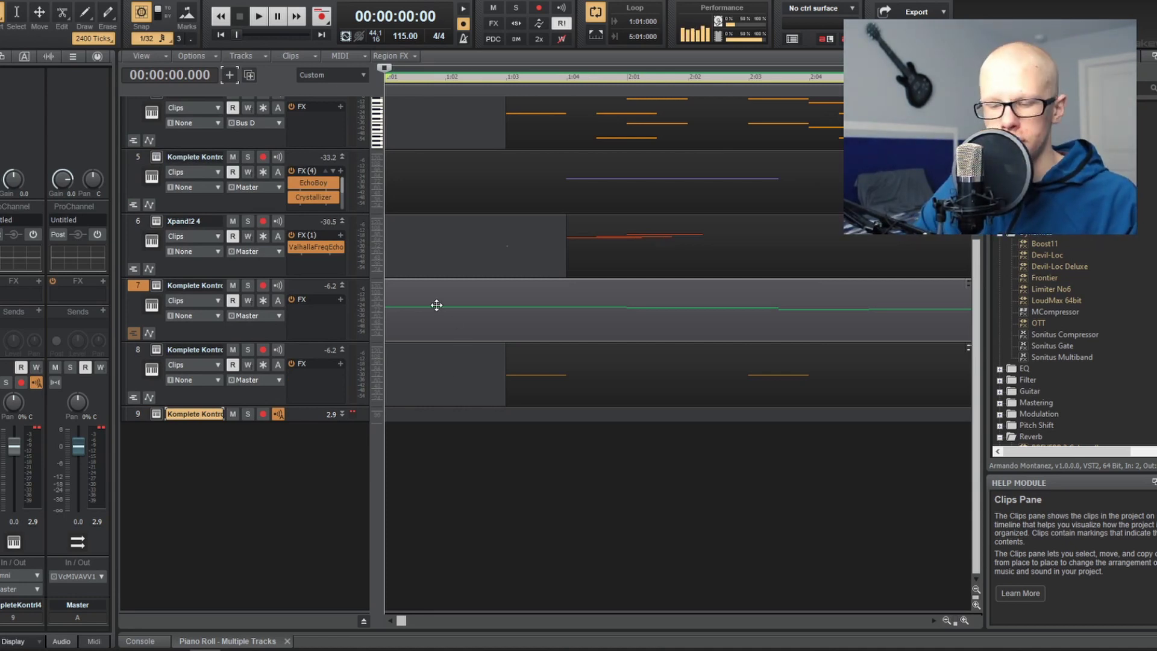
{"action": "left_click", "coordinate": [421, 415]}
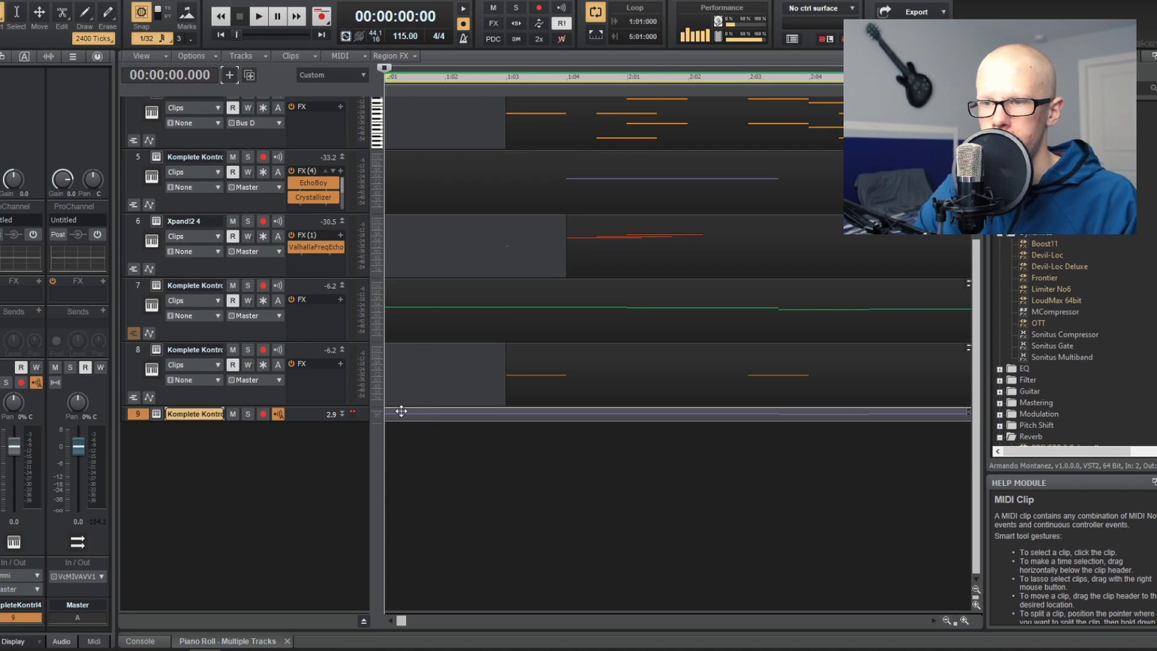
{"action": "left_click", "coordinate": [434, 293]}
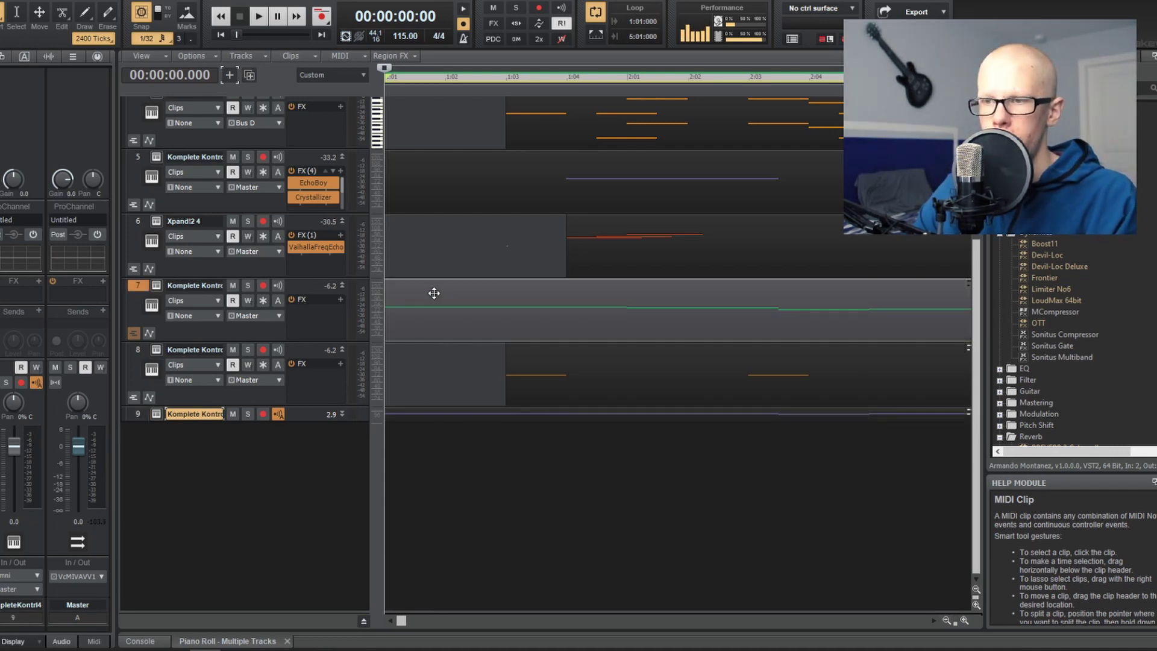
- Color the six melodic tracks teal, the 808 track purple, and the clap and kick tracks green
{"action": "left_click_drag", "start_coordinate": [434, 293], "coordinate": [422, 419]}
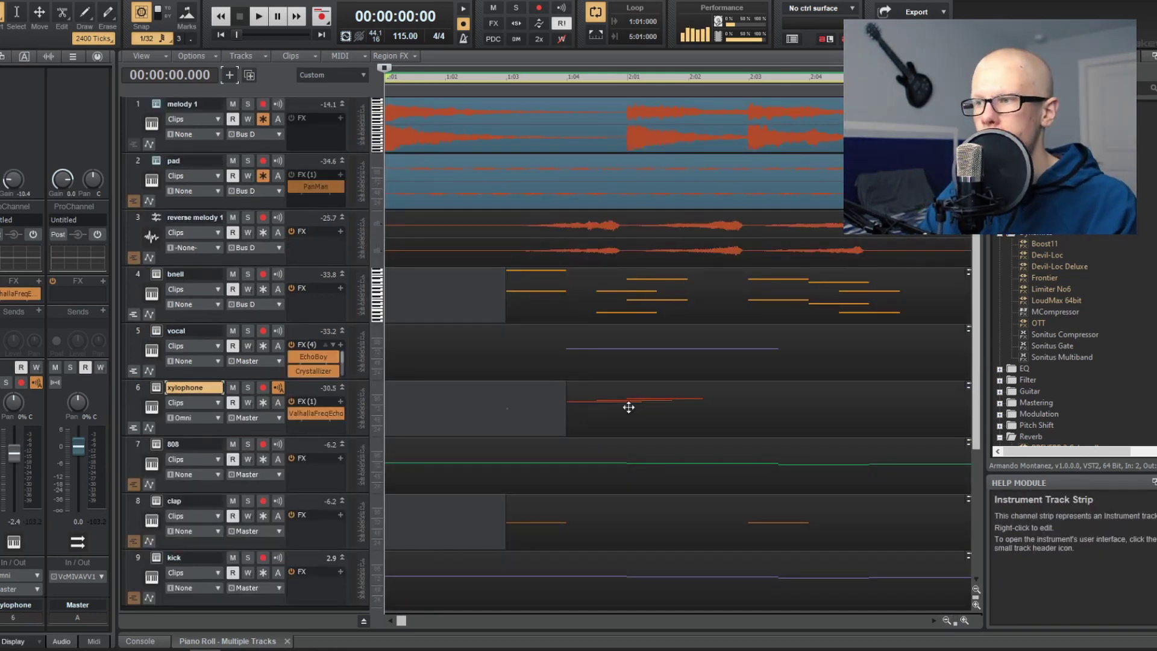
{"action": "left_click", "coordinate": [123, 125]}
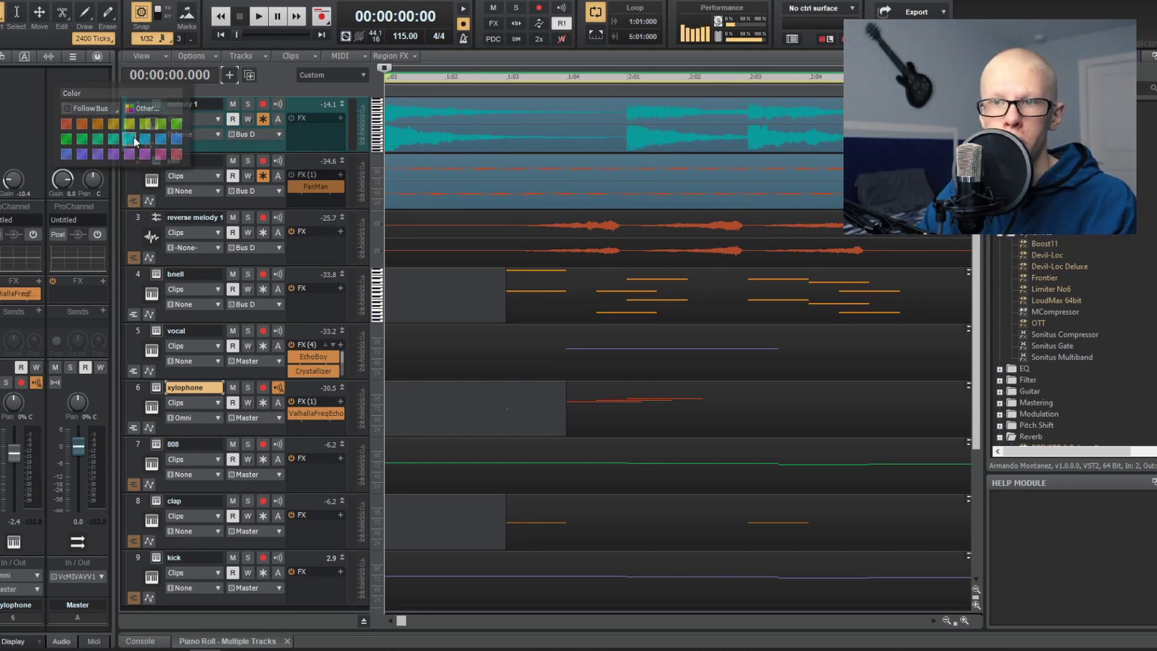
{"action": "left_click", "coordinate": [133, 136]}
{"action": "left_click", "coordinate": [126, 178]}
{"action": "left_click", "coordinate": [132, 194]}
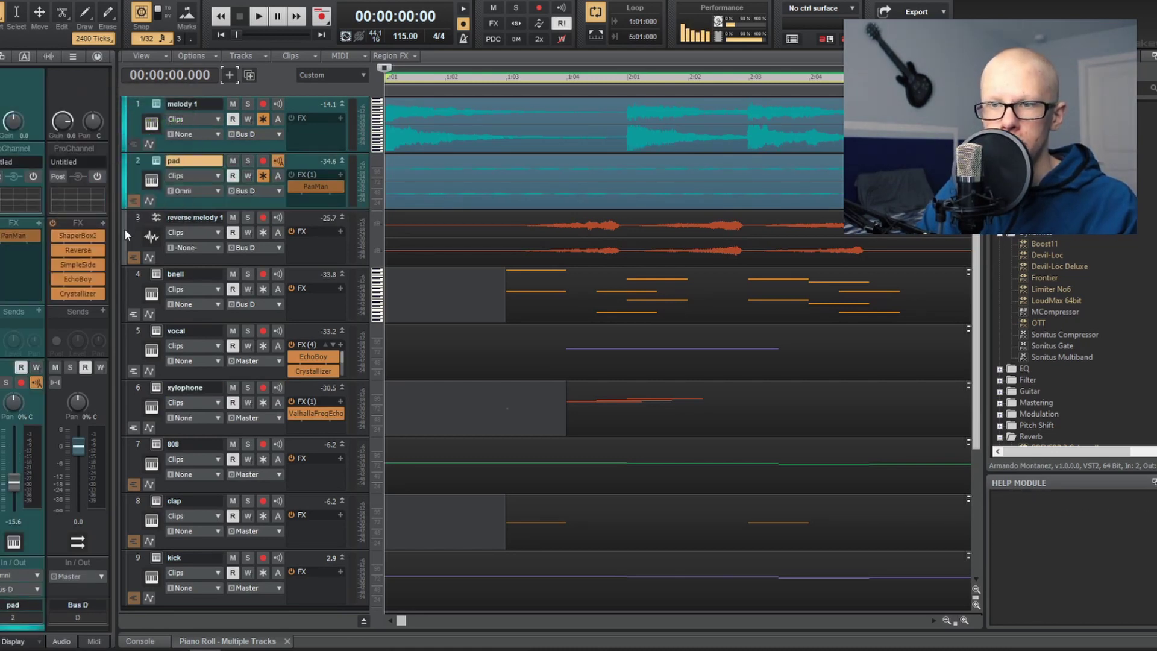
{"action": "left_click", "coordinate": [124, 231]}
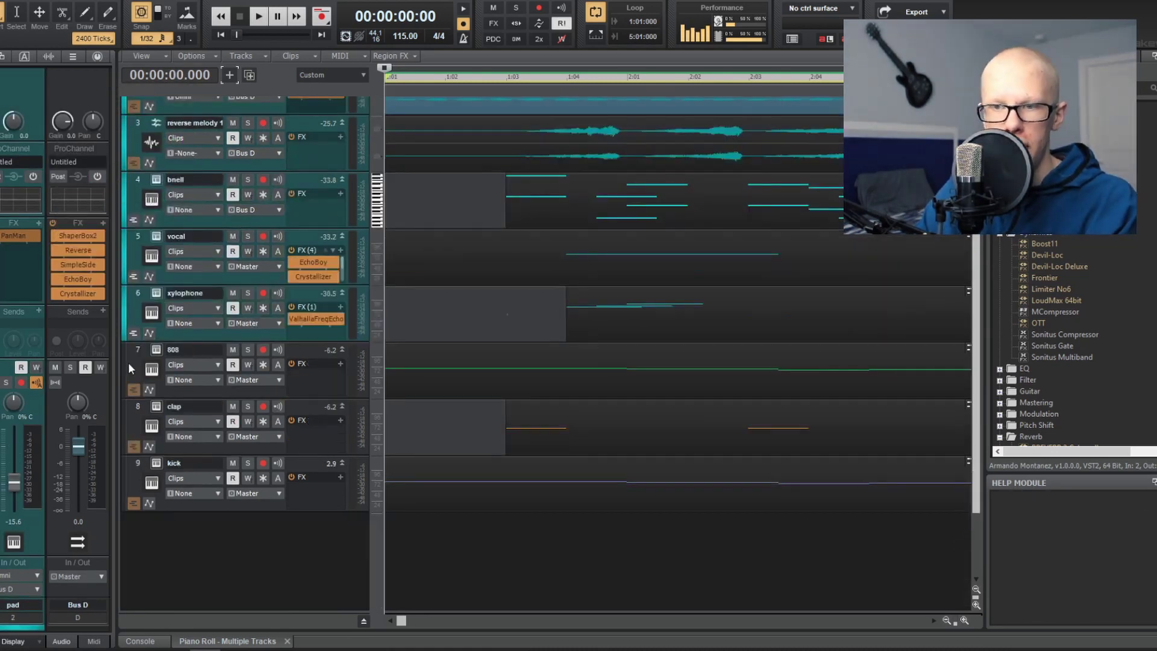
{"action": "left_click", "coordinate": [126, 363]}
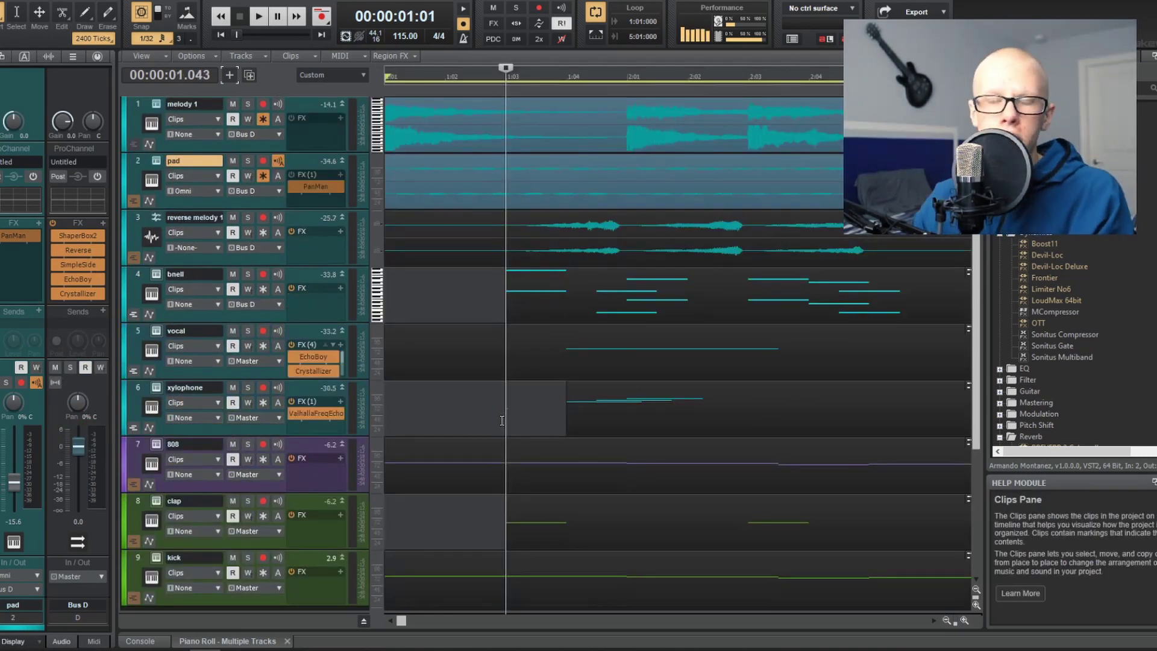
- Rewind to the start and play the loop with all tracks
{"action": "key", "text": "w"}
{"action": "scroll", "coordinate": [502, 421], "scroll_direction": "down", "scroll_amount": 3}
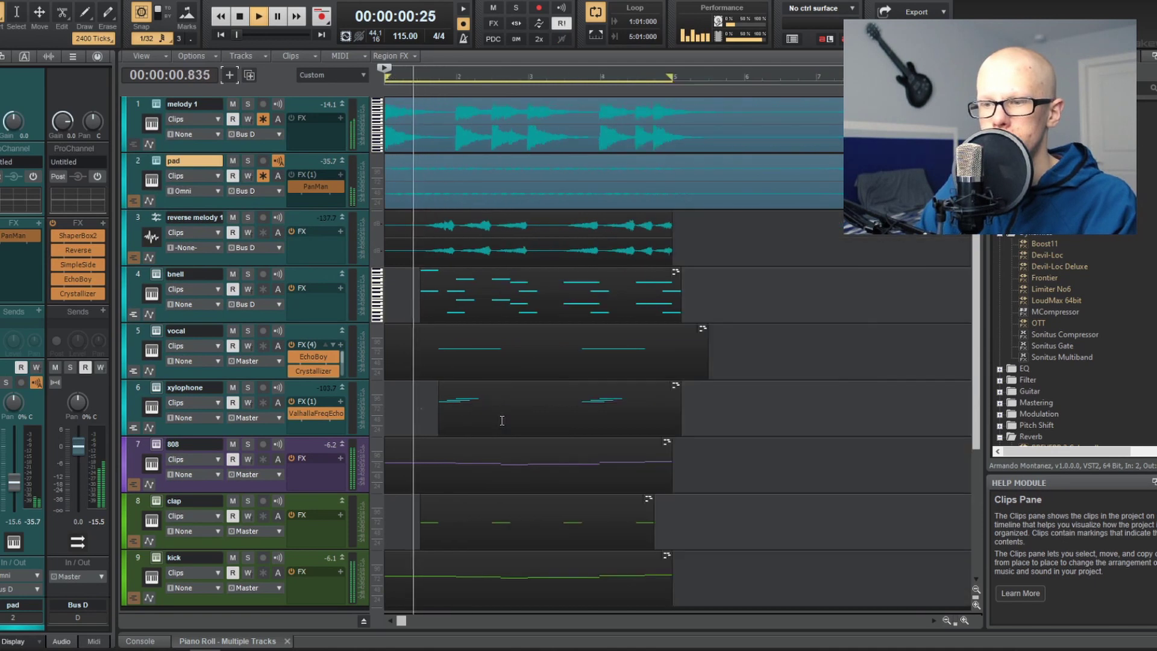
{"action": "key", "text": "alt+space"}
- Open the kick clip in the piano roll and move all of its notes to C5
{"action": "left_click", "coordinate": [439, 563]}
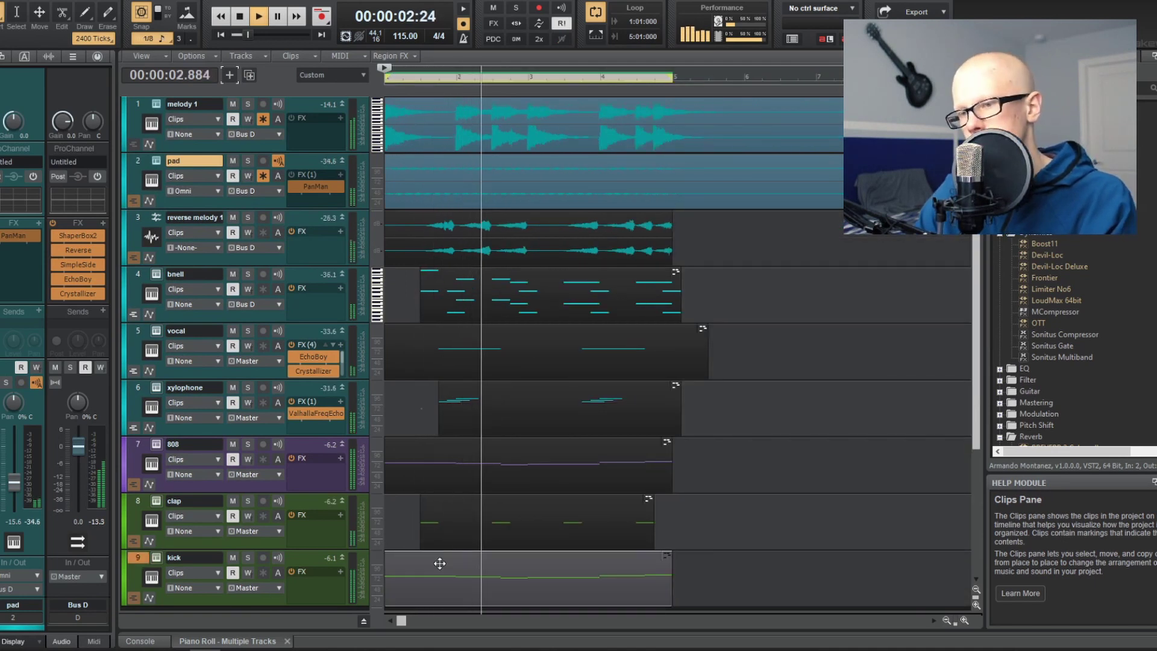
{"action": "double_click", "coordinate": [442, 561]}
{"action": "key", "text": "space"}
{"action": "left_click_drag", "start_coordinate": [153, 217], "coordinate": [152, 258]}
{"action": "left_click_drag", "start_coordinate": [576, 252], "coordinate": [575, 261]}
{"action": "left_click", "coordinate": [554, 276]}
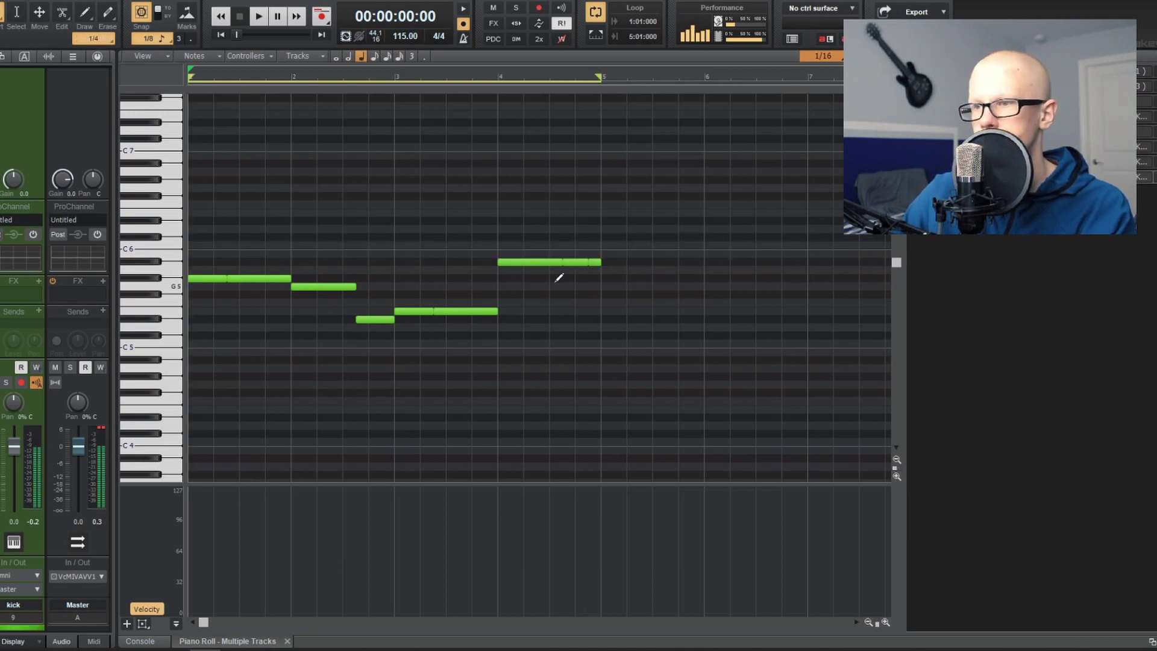
{"action": "left_click_drag", "start_coordinate": [170, 253], "coordinate": [170, 271]}
{"action": "left_click_drag", "start_coordinate": [540, 261], "coordinate": [540, 276]}
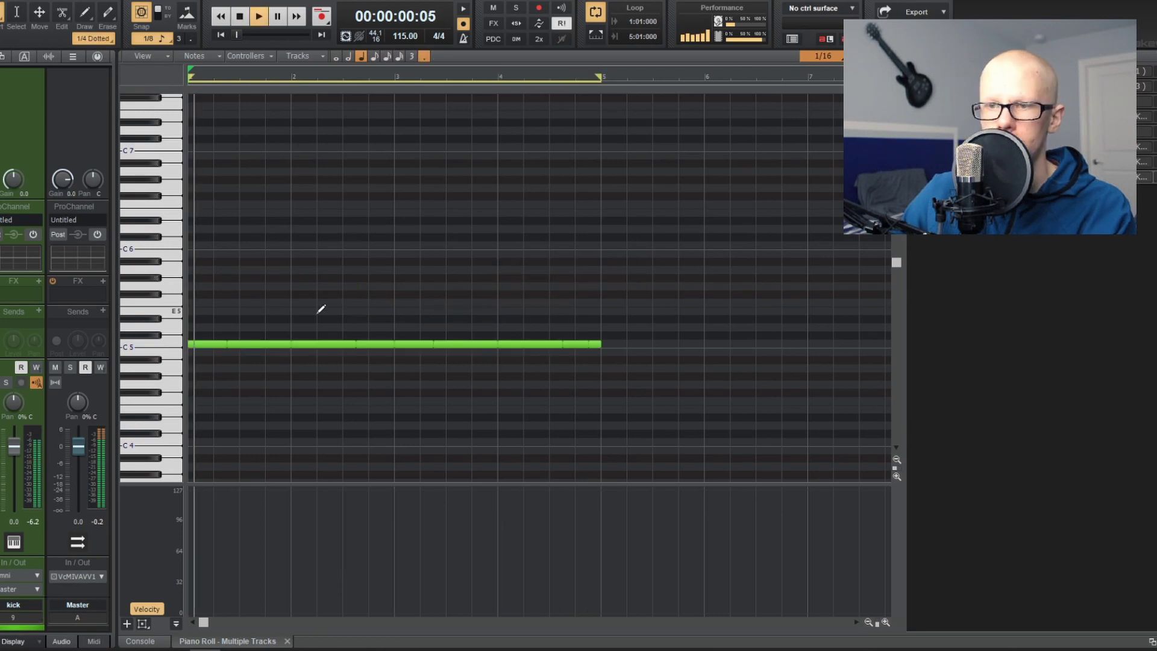
- While the loop plays, lower the input gain of the kick track to -10.4 and of the 808 track to -6.1
{"action": "key", "text": "space"}
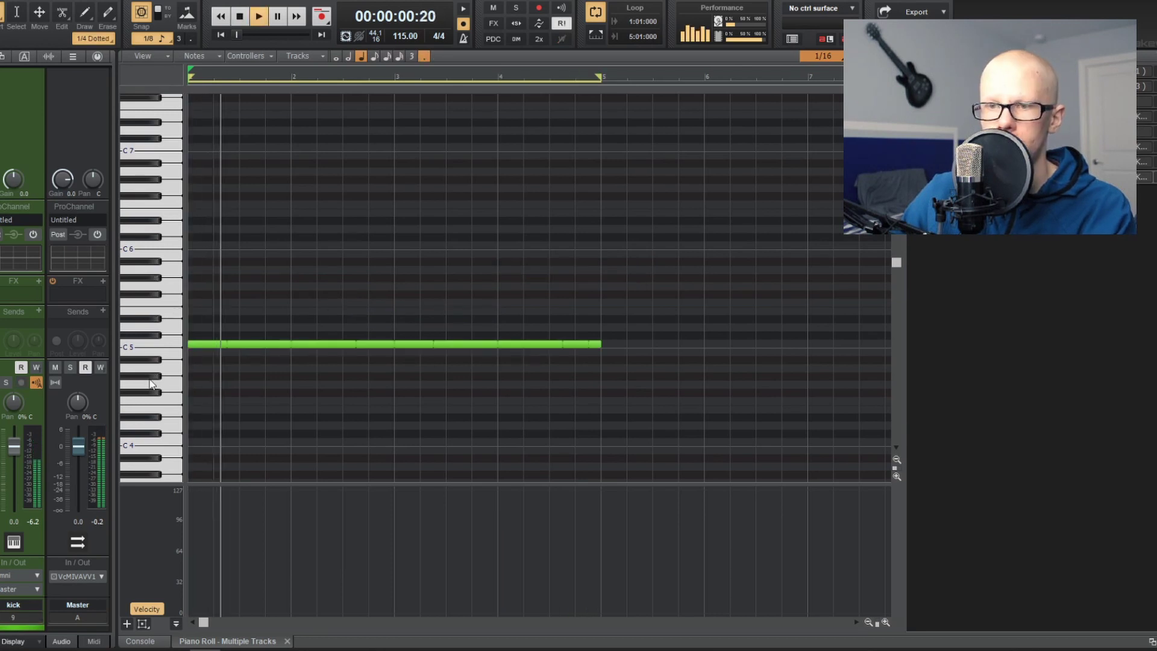
{"action": "left_click", "coordinate": [164, 340]}
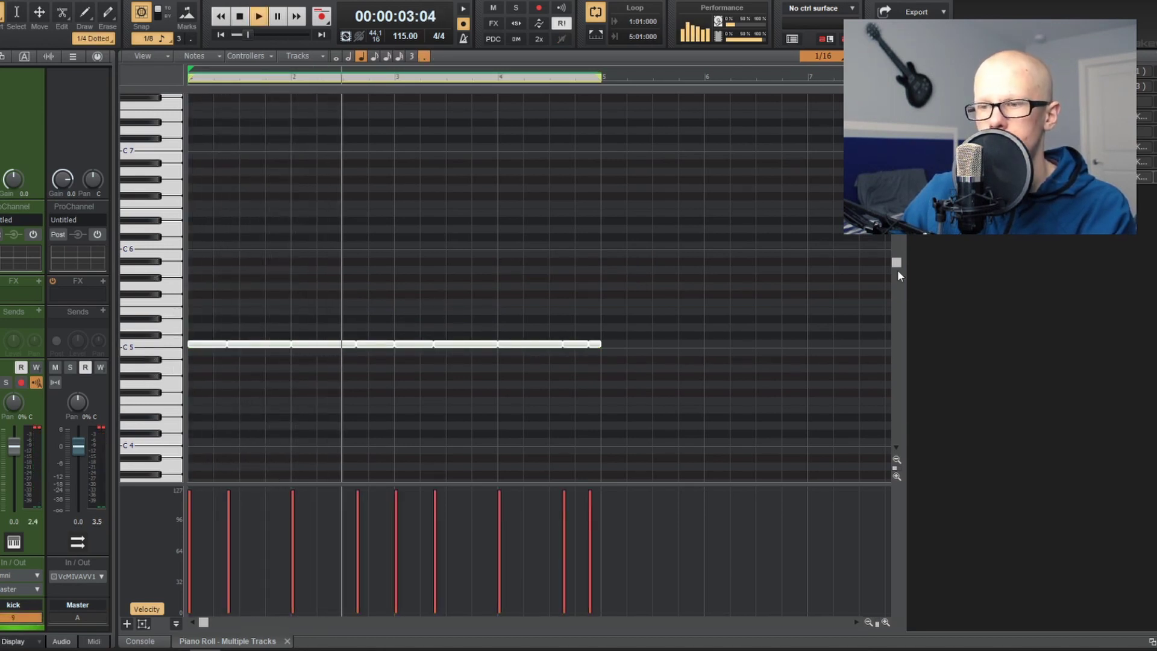
{"action": "left_click_drag", "start_coordinate": [13, 179], "coordinate": [14, 214]}
{"action": "key", "text": "d"}
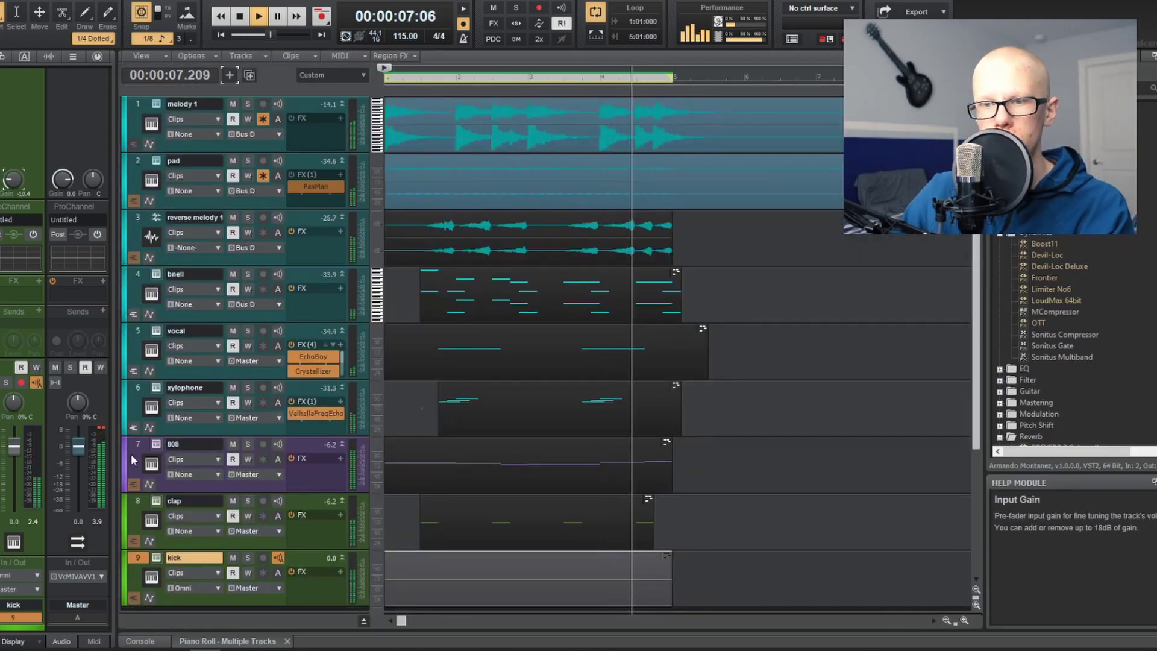
{"action": "left_click", "coordinate": [132, 454]}
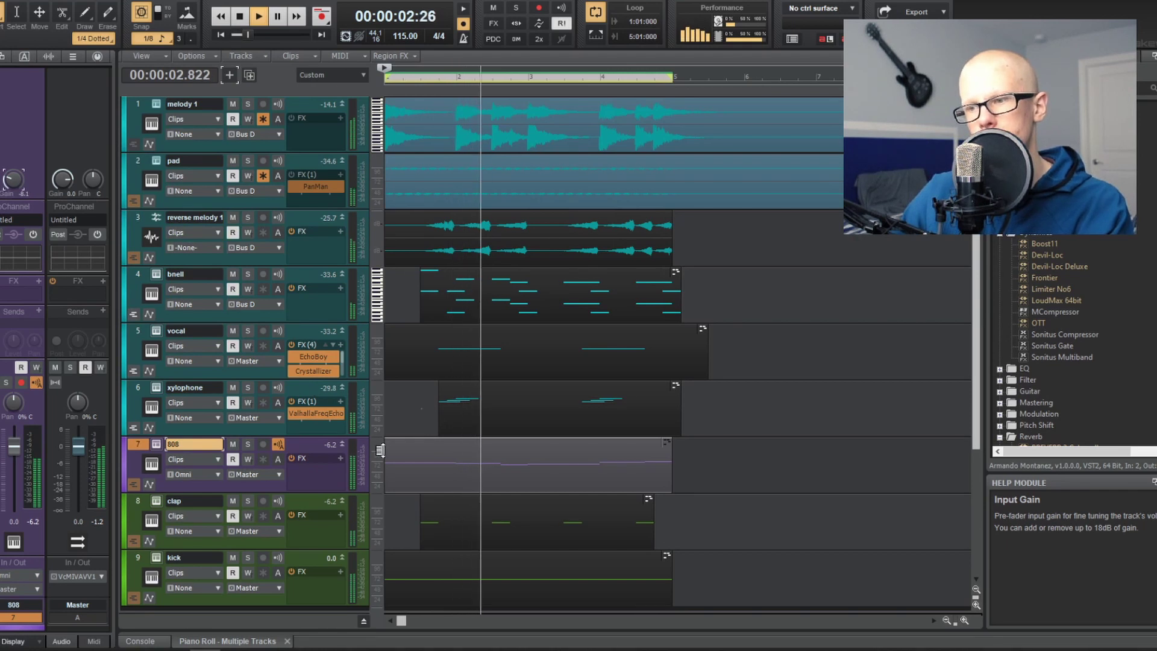
{"action": "scroll", "coordinate": [584, 410], "scroll_direction": "down", "scroll_amount": 1}
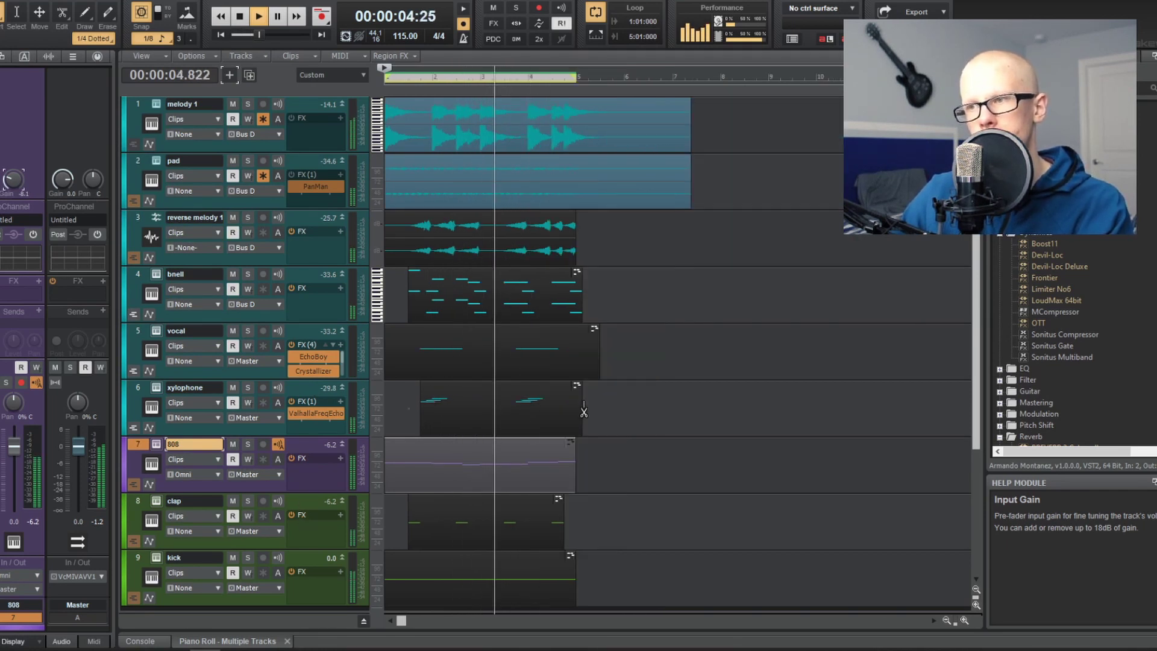
{"action": "scroll", "coordinate": [584, 412], "scroll_direction": "up", "scroll_amount": 2}
{"action": "scroll", "coordinate": [584, 411], "scroll_direction": "up", "scroll_amount": 1}
{"action": "scroll", "coordinate": [584, 411], "scroll_direction": "down", "scroll_amount": 1}
{"action": "scroll", "coordinate": [584, 410], "scroll_direction": "up", "scroll_amount": 1}
{"action": "scroll", "coordinate": [584, 411], "scroll_direction": "down", "scroll_amount": 3}
{"action": "scroll", "coordinate": [584, 411], "scroll_direction": "up", "scroll_amount": 3}
{"action": "scroll", "coordinate": [583, 412], "scroll_direction": "down", "scroll_amount": 1}
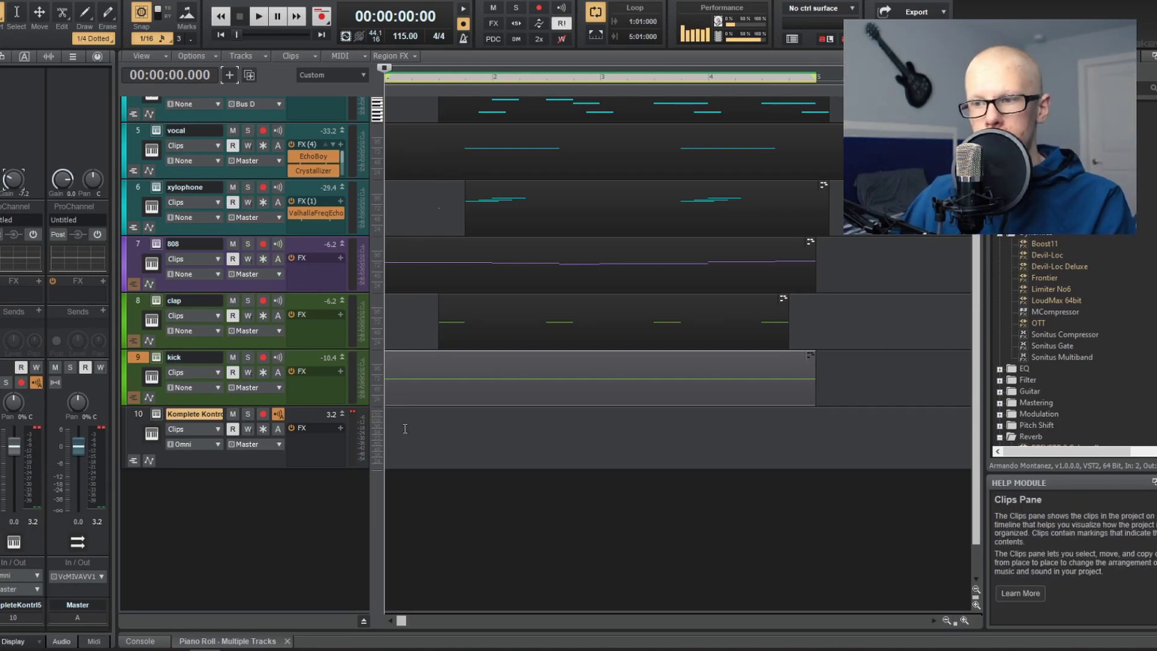
- Open the step sequencer for track 10 and delete rows until only one remains
{"action": "key", "text": "space"}
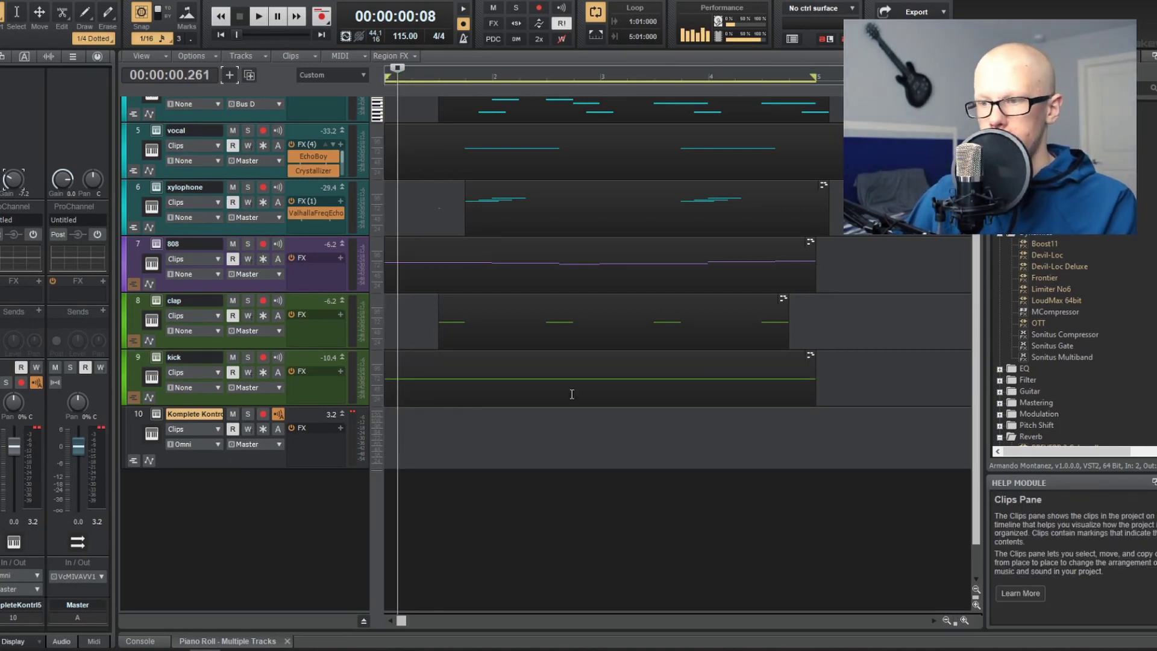
{"action": "left_click", "coordinate": [640, 441]}
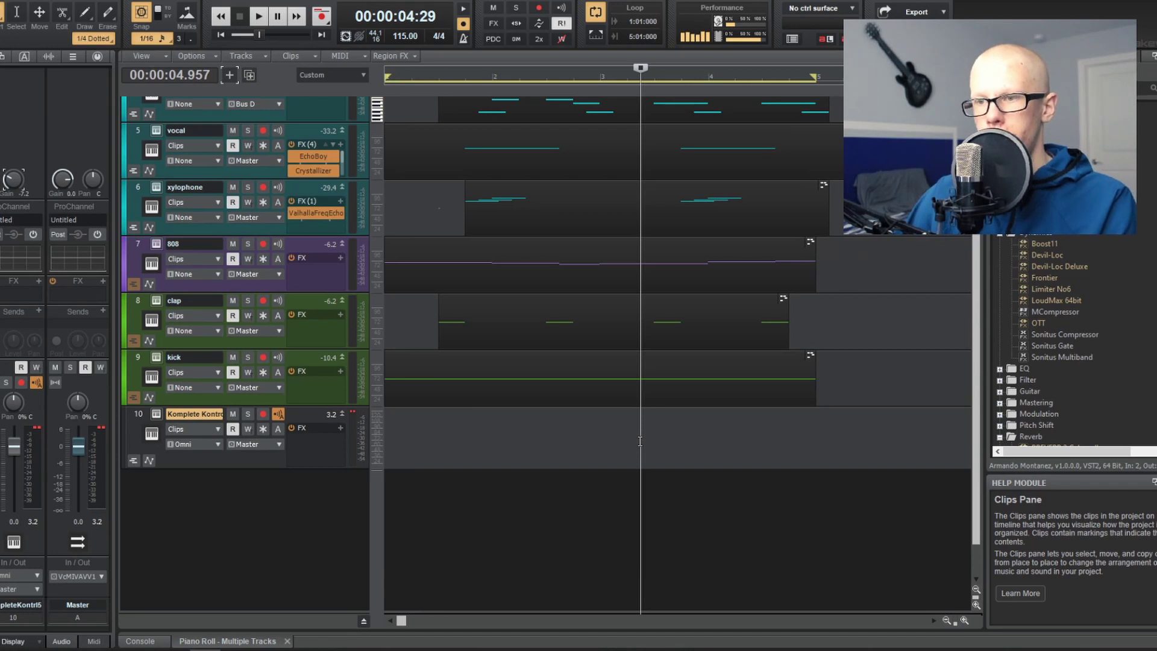
{"action": "key", "text": "alt+4"}
{"action": "key", "text": "ctrl+shift+d"}
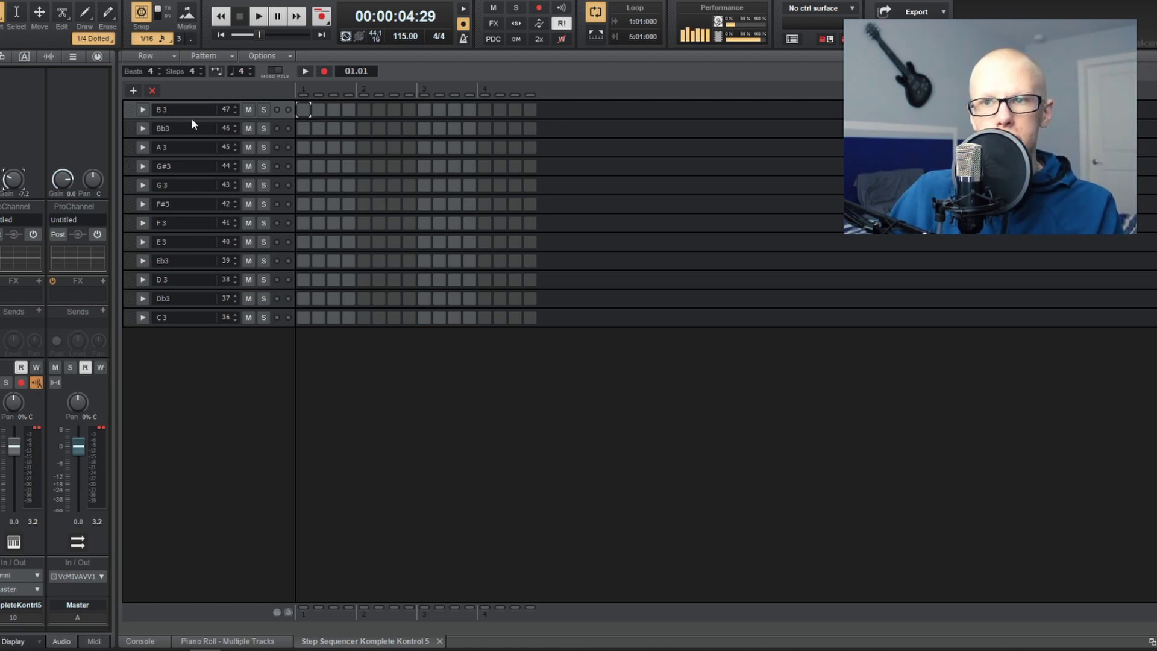
{"action": "left_click", "coordinate": [153, 90]}
{"action": "left_click", "coordinate": [152, 90]}
{"action": "left_click", "coordinate": [152, 91]}
{"action": "left_click", "coordinate": [153, 90]}
{"action": "left_click", "coordinate": [152, 90]}
{"action": "left_click", "coordinate": [152, 90]}
{"action": "left_click", "coordinate": [154, 91]}
{"action": "left_click", "coordinate": [155, 91]}
{"action": "left_click", "coordinate": [154, 91]}
{"action": "left_click", "coordinate": [154, 91]}
{"action": "left_click", "coordinate": [154, 91]}
- Set the remaining row's note to 60 (C5) and the pattern length to 1 beat
{"action": "double_click", "coordinate": [226, 110]}
{"action": "type", "text": "60"}
{"action": "key", "text": "Return"}
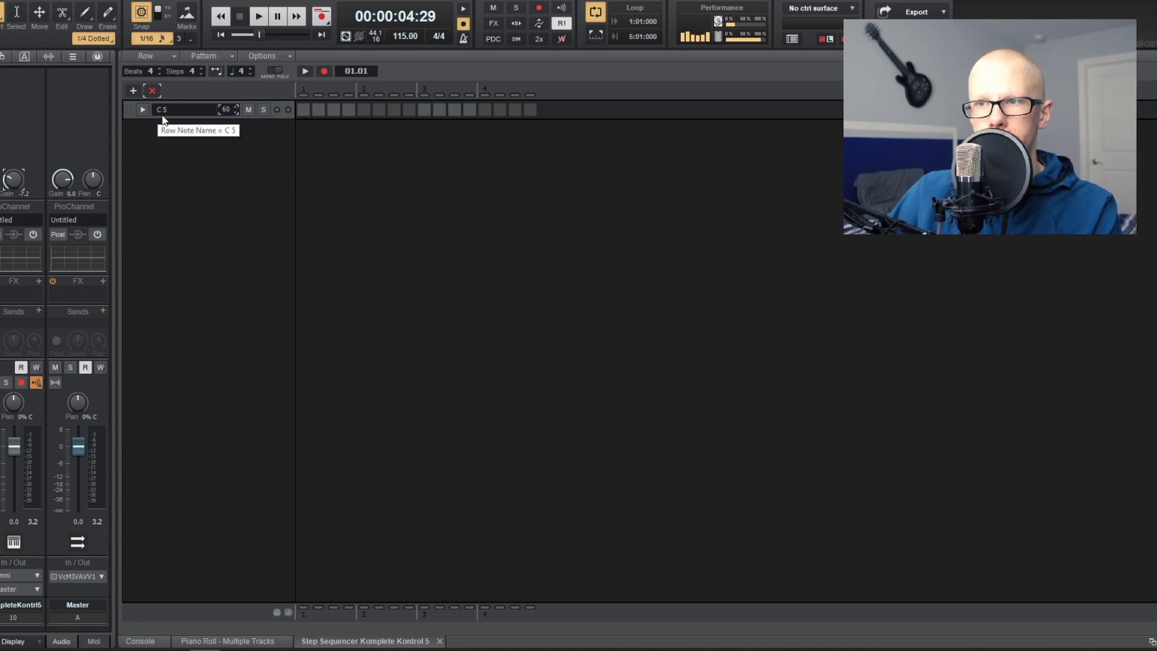
{"action": "double_click", "coordinate": [151, 71]}
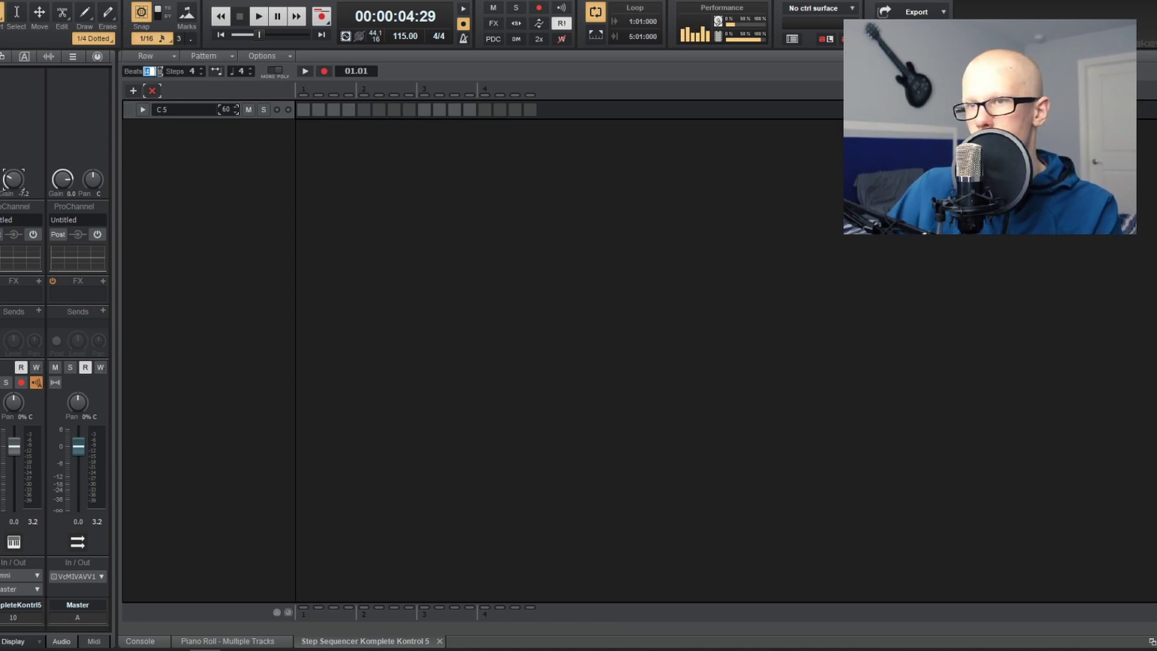
{"action": "type", "text": "1"}
{"action": "key", "text": "Return"}
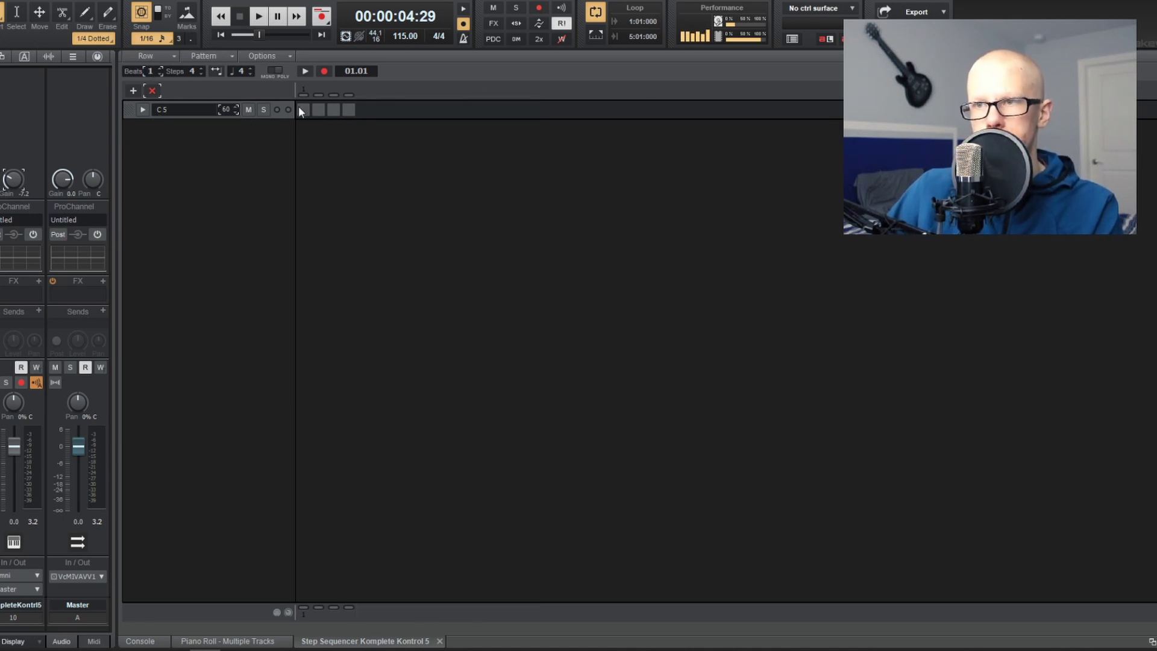
- Activate steps 1 and 3 of the C5 row and expand the row's controls
{"action": "left_click", "coordinate": [303, 110]}
{"action": "left_click", "coordinate": [333, 110]}
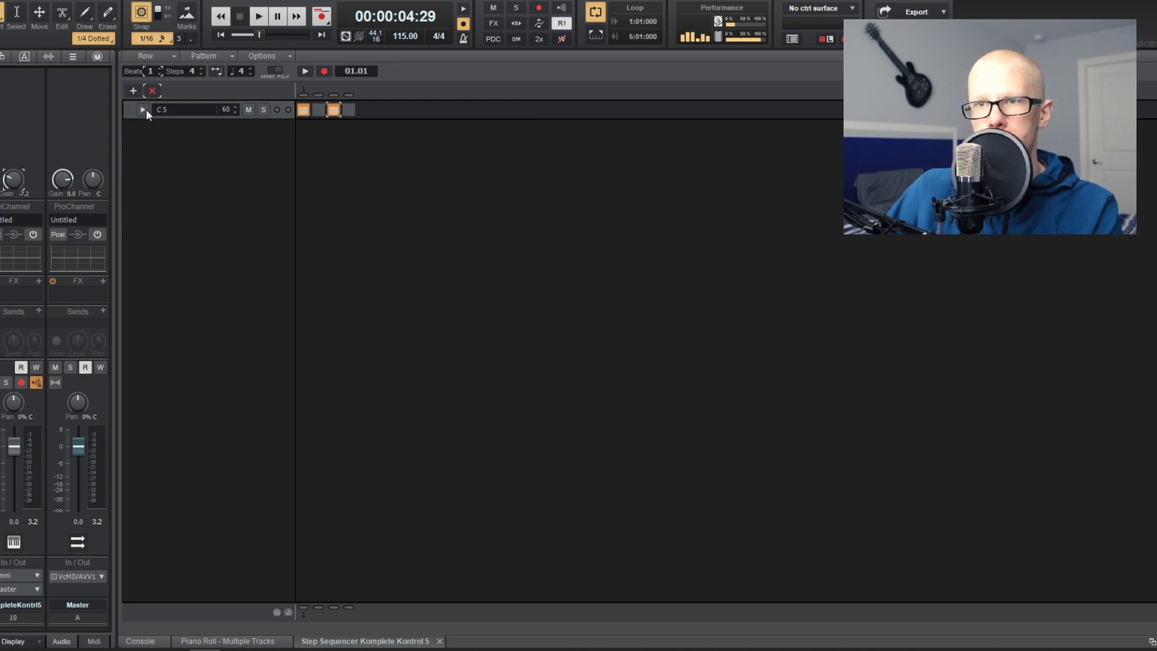
{"action": "left_click", "coordinate": [143, 109]}
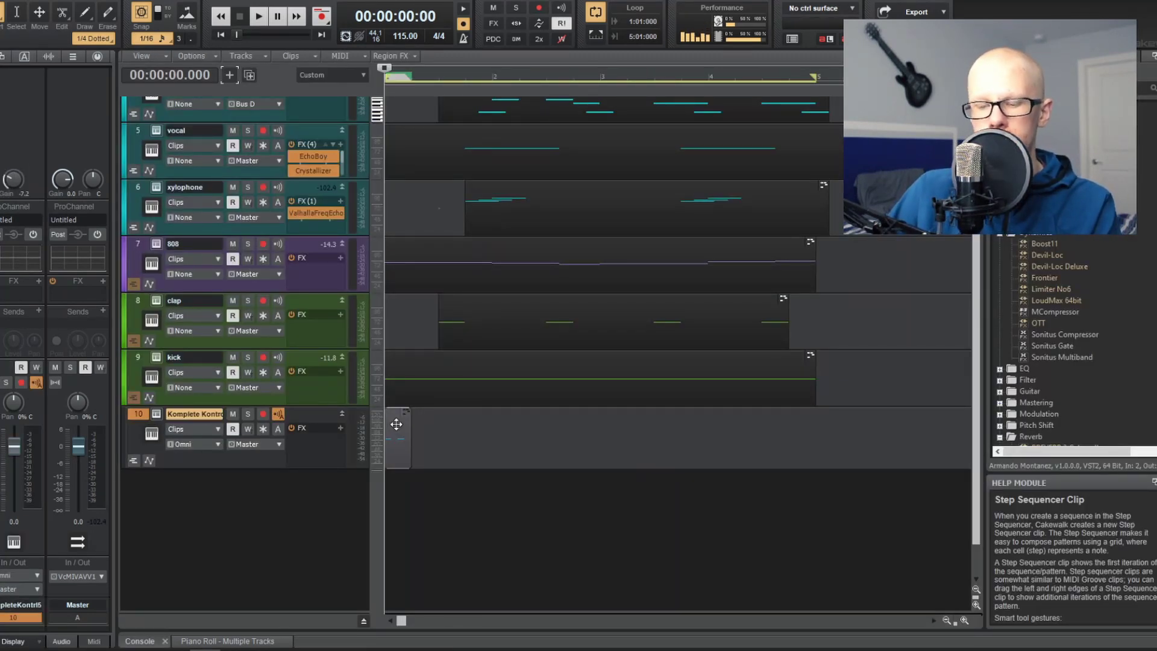
- Repeat the step sequencer clip on track 10 through the end of bar 4 and play it from the start
{"action": "left_click_drag", "start_coordinate": [409, 431], "coordinate": [783, 438]}
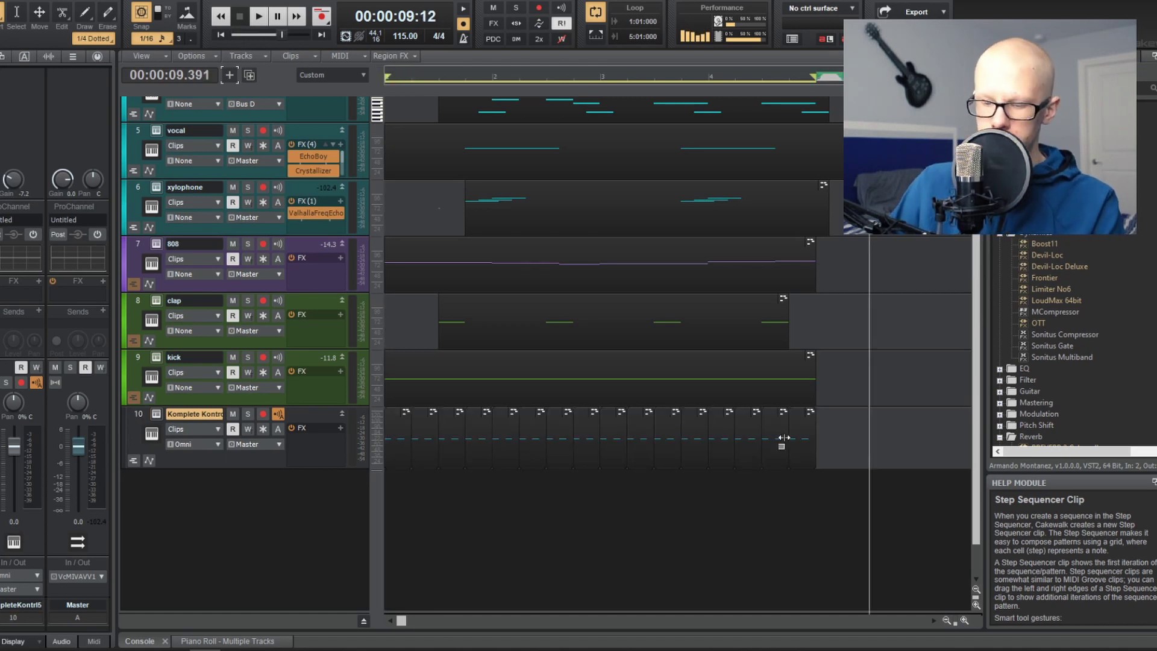
{"action": "key", "text": "w"}
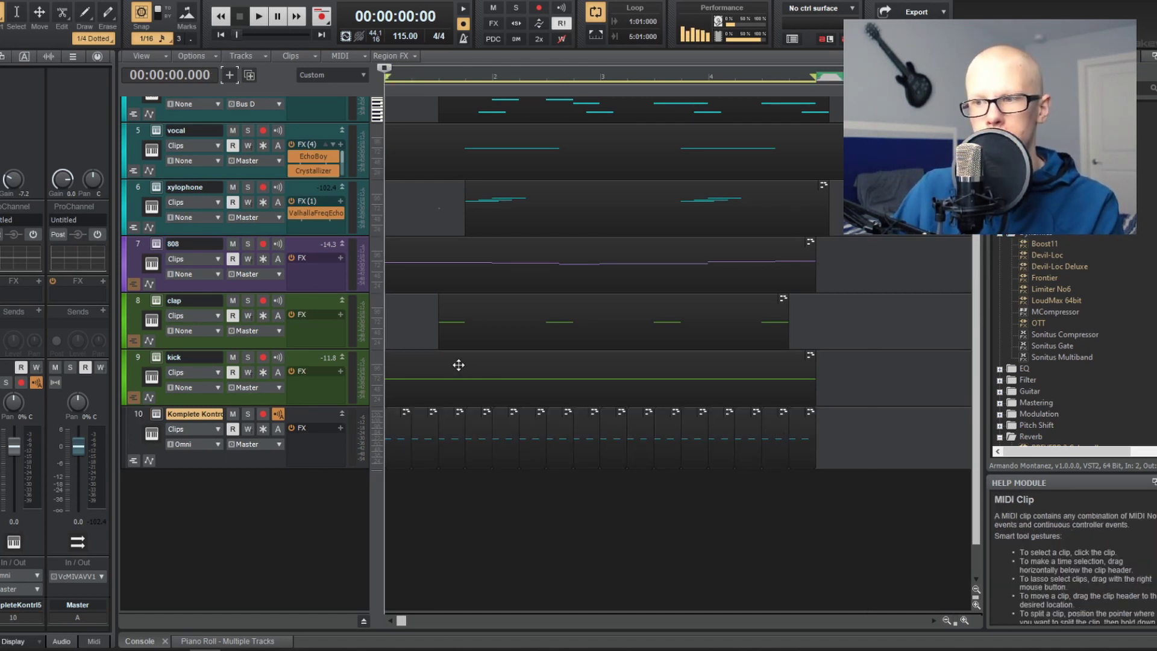
{"action": "key", "text": "space"}
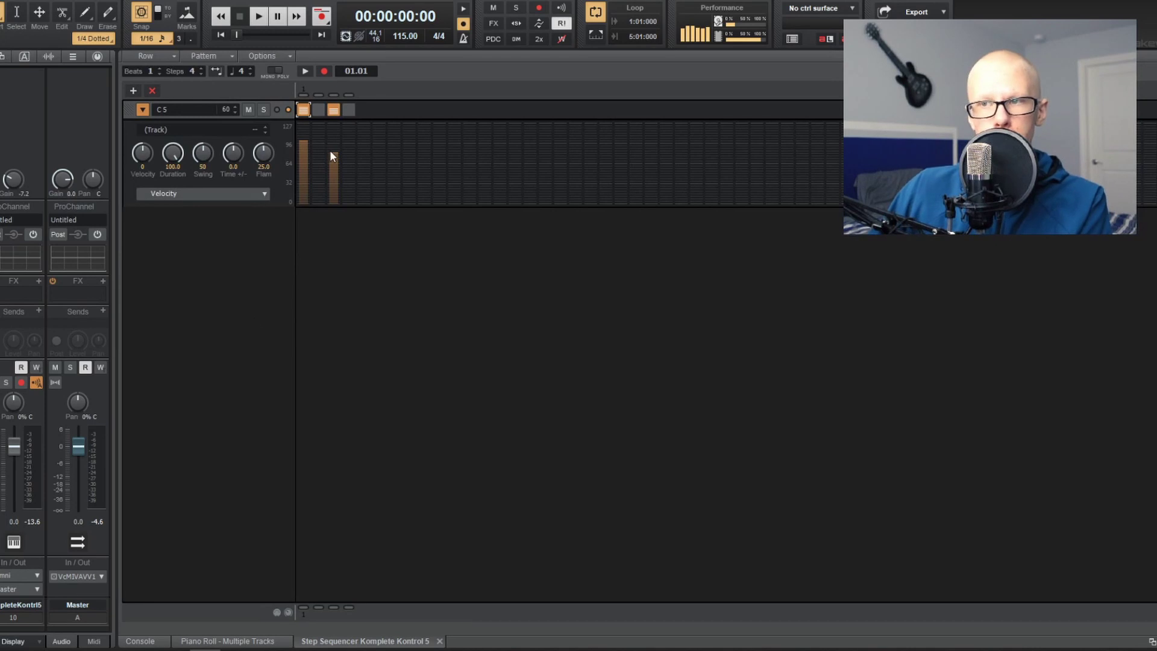
- Lower the third step's velocity below the first step's and fine-tune it by ear during playback
{"action": "left_click_drag", "start_coordinate": [330, 152], "coordinate": [333, 182]}
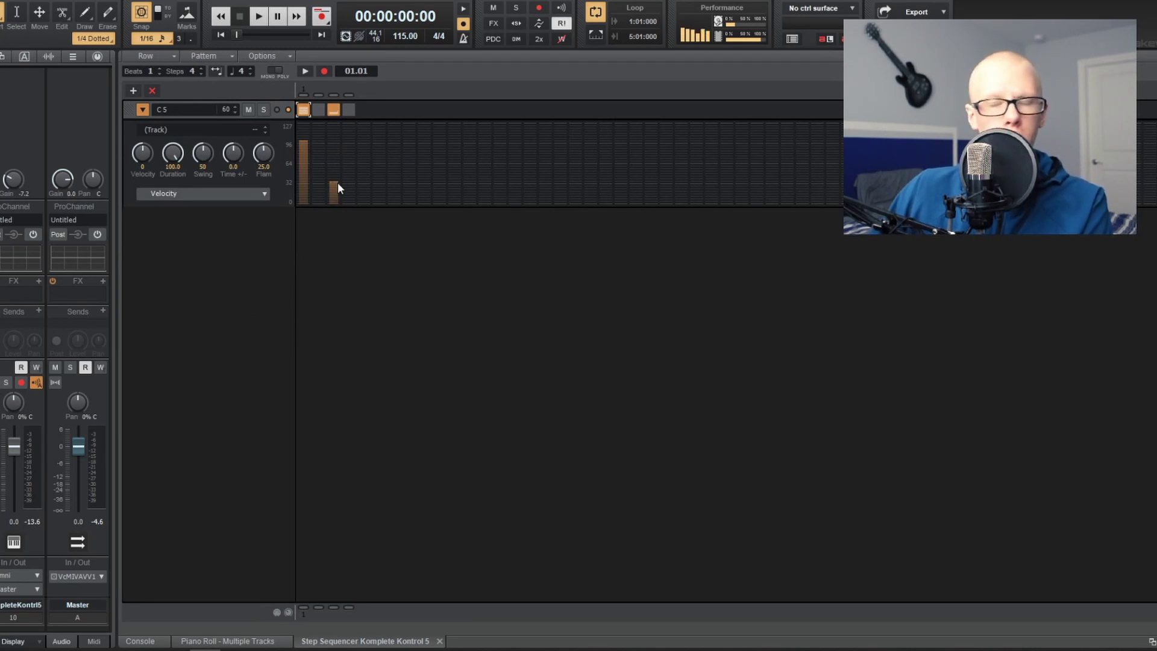
{"action": "key", "text": "space"}
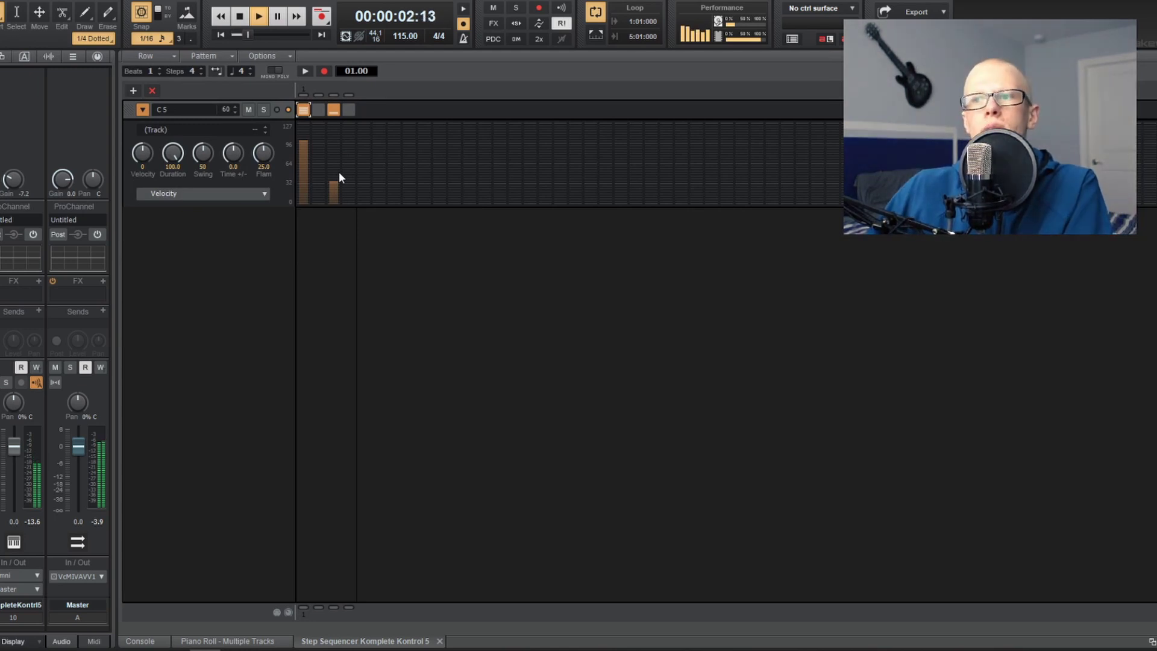
{"action": "left_click_drag", "start_coordinate": [334, 171], "coordinate": [332, 165]}
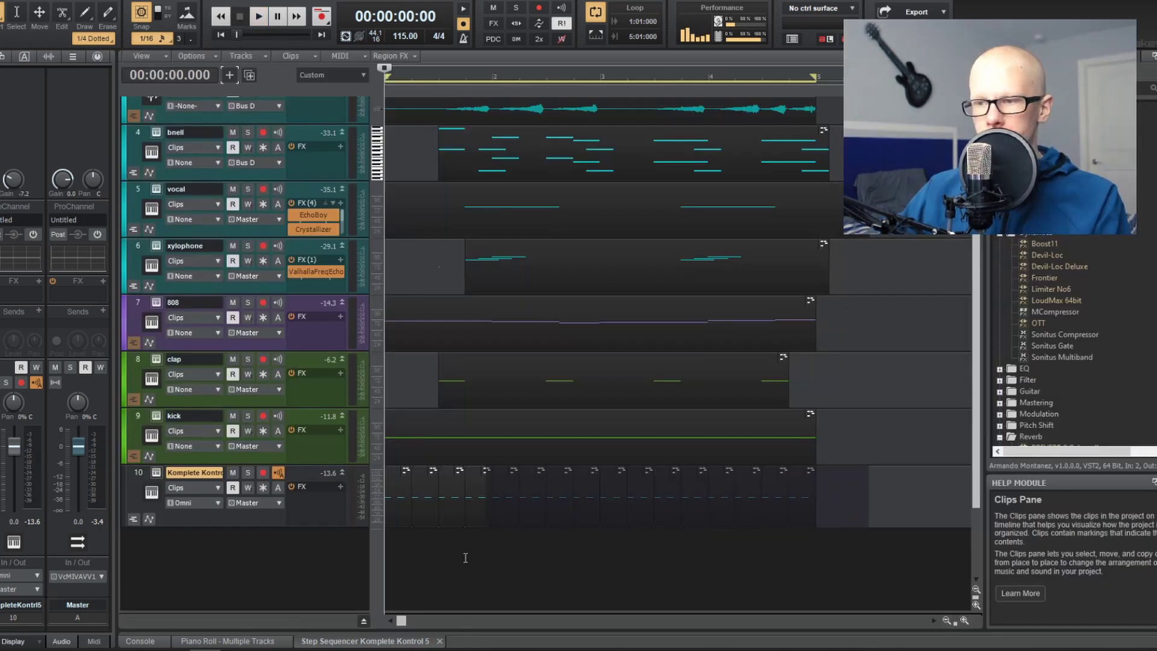
- Select all the step sequencer clips on track 10 and bounce them to a regular clip
{"action": "left_click_drag", "start_coordinate": [465, 557], "coordinate": [359, 529]}
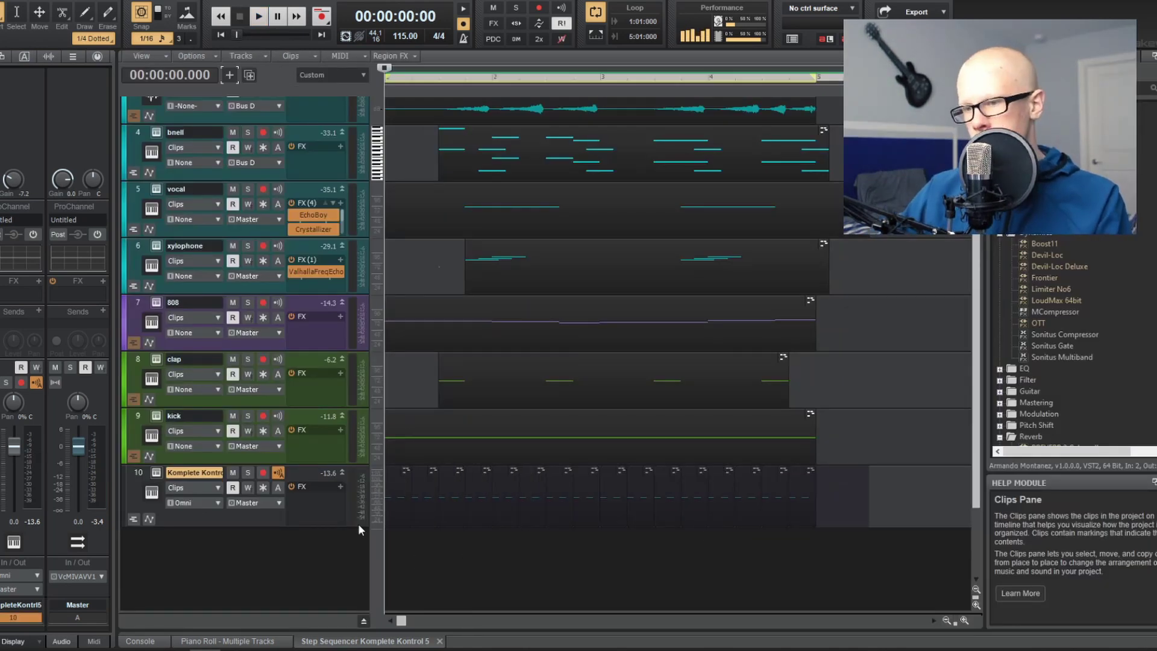
{"action": "right_click", "coordinate": [427, 508]}
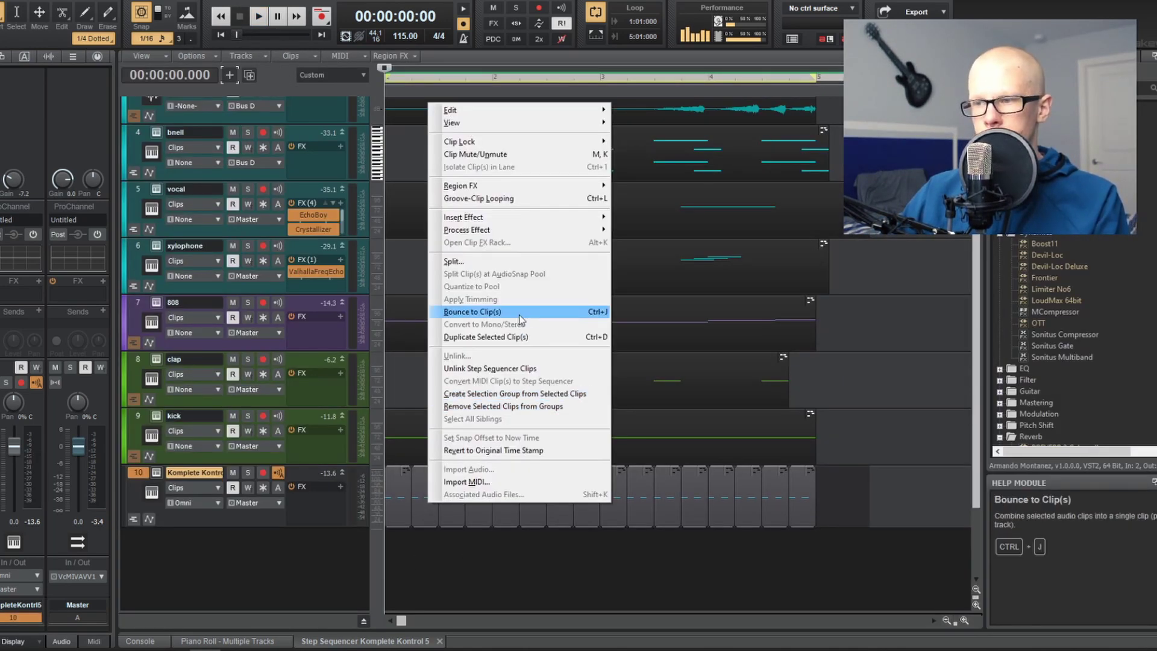
{"action": "left_click", "coordinate": [476, 308]}
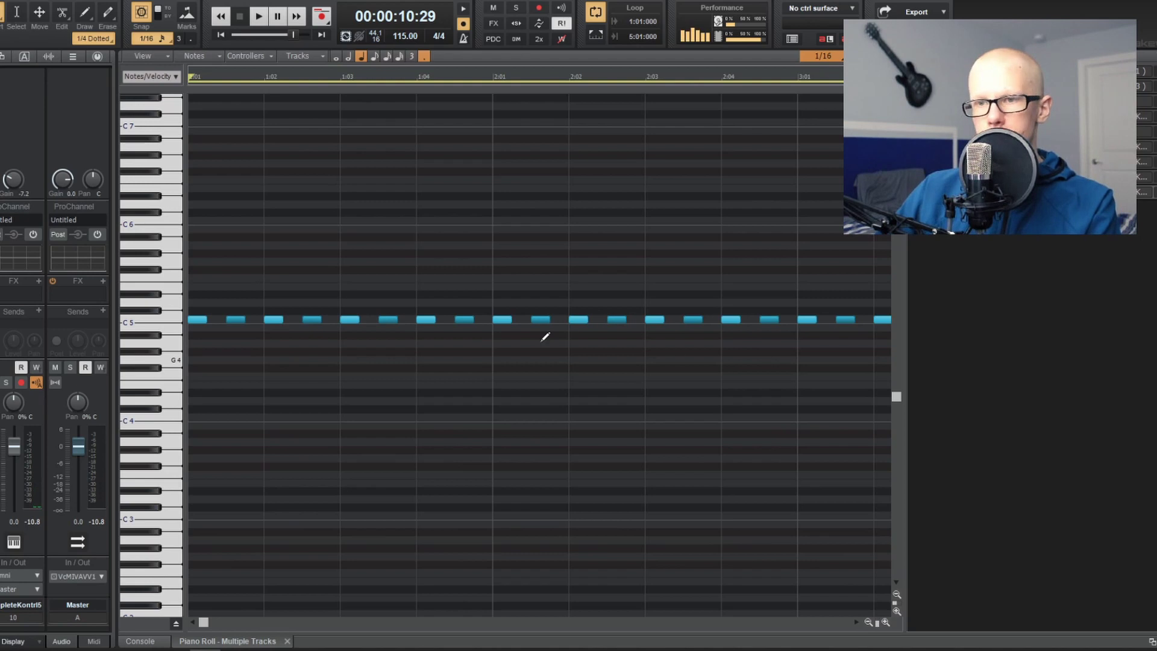
- Select all C5 notes of the bounced pattern in the piano roll and show their velocities in a separate controller pane
{"action": "left_click", "coordinate": [144, 321]}
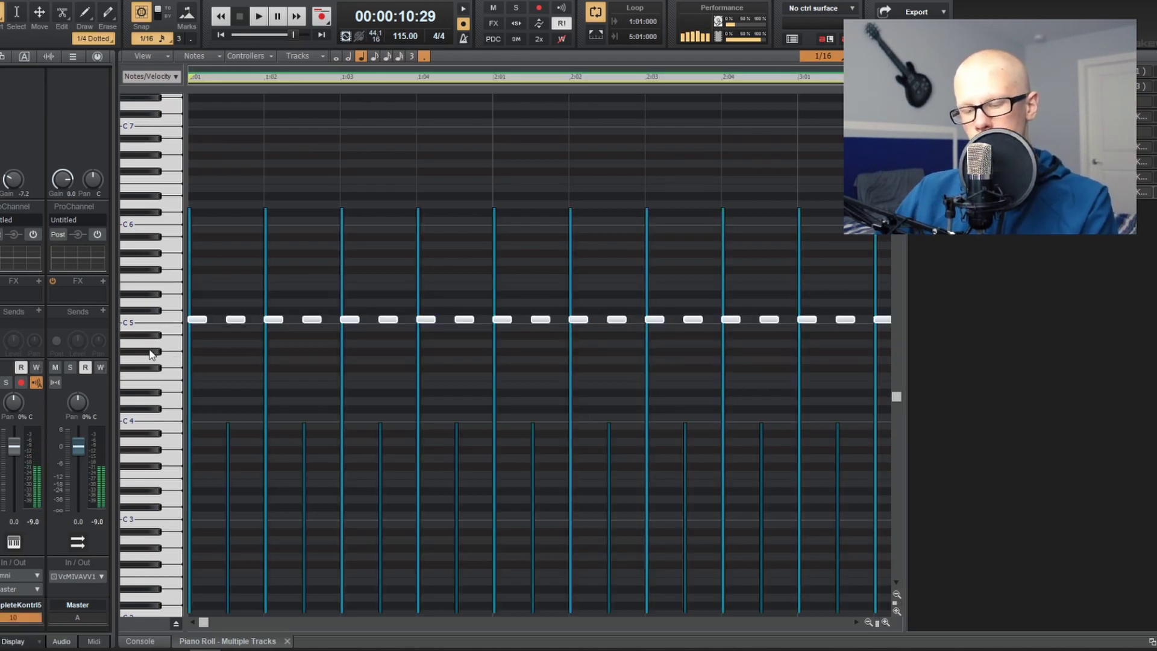
{"action": "key", "text": "c"}
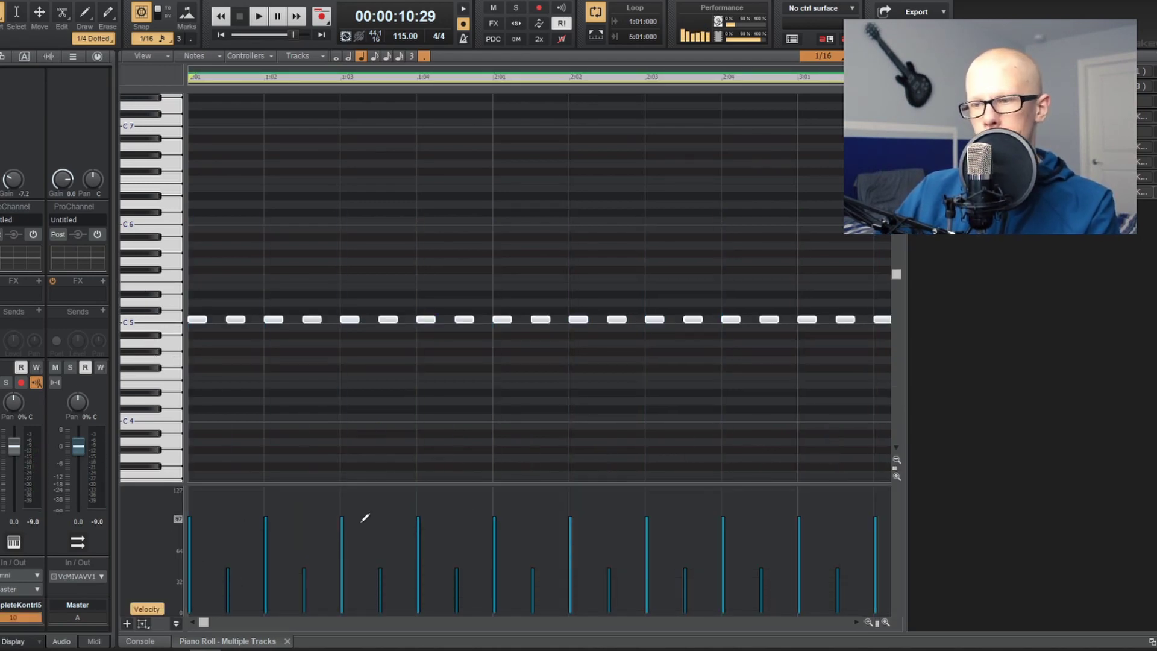
{"action": "key", "text": "ctrl+Left"}
{"action": "key", "text": "ctrl+Left"}
{"action": "key", "text": "ctrl+Left"}
{"action": "key", "text": "ctrl+Left"}
{"action": "key", "text": "ctrl+Left"}
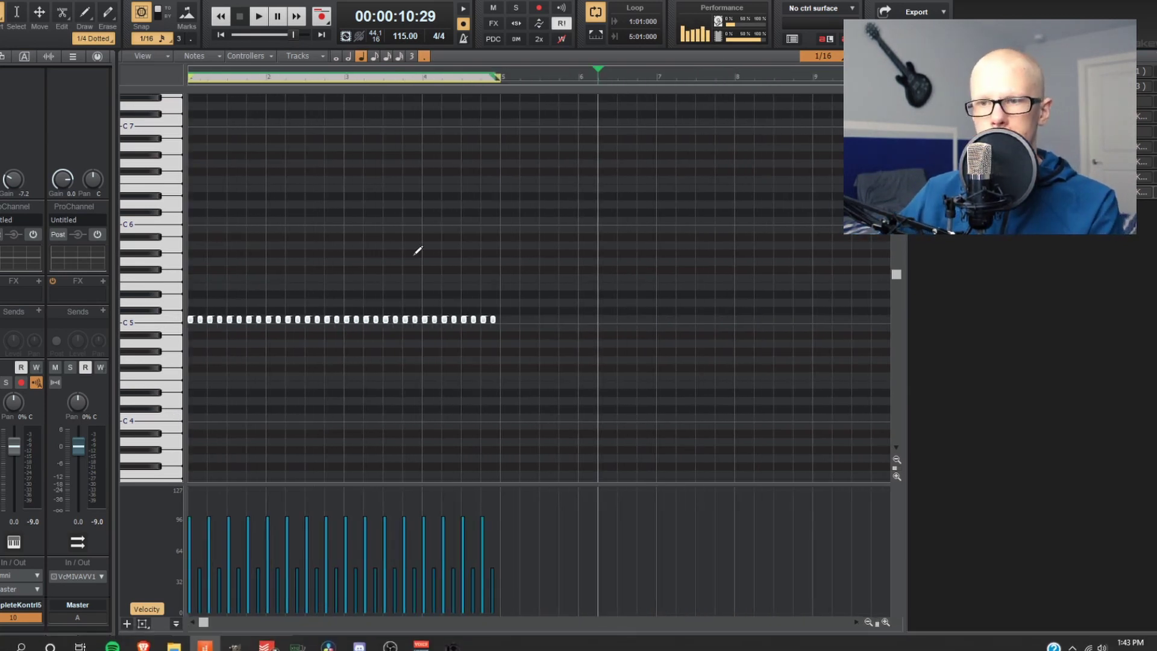
- Add a G#4 note on the second sixteenth of bar 1 in the track 10 pattern and play it from the start
{"action": "key", "text": "ctrl+Right"}
{"action": "key", "text": "ctrl+Right"}
{"action": "key", "text": "ctrl+Right"}
{"action": "key", "text": "ctrl+Right"}
{"action": "key", "text": "ctrl+Right"}
{"action": "key", "text": "ctrl+Right"}
{"action": "left_click", "coordinate": [216, 330]}
{"action": "left_click", "coordinate": [202, 319]}
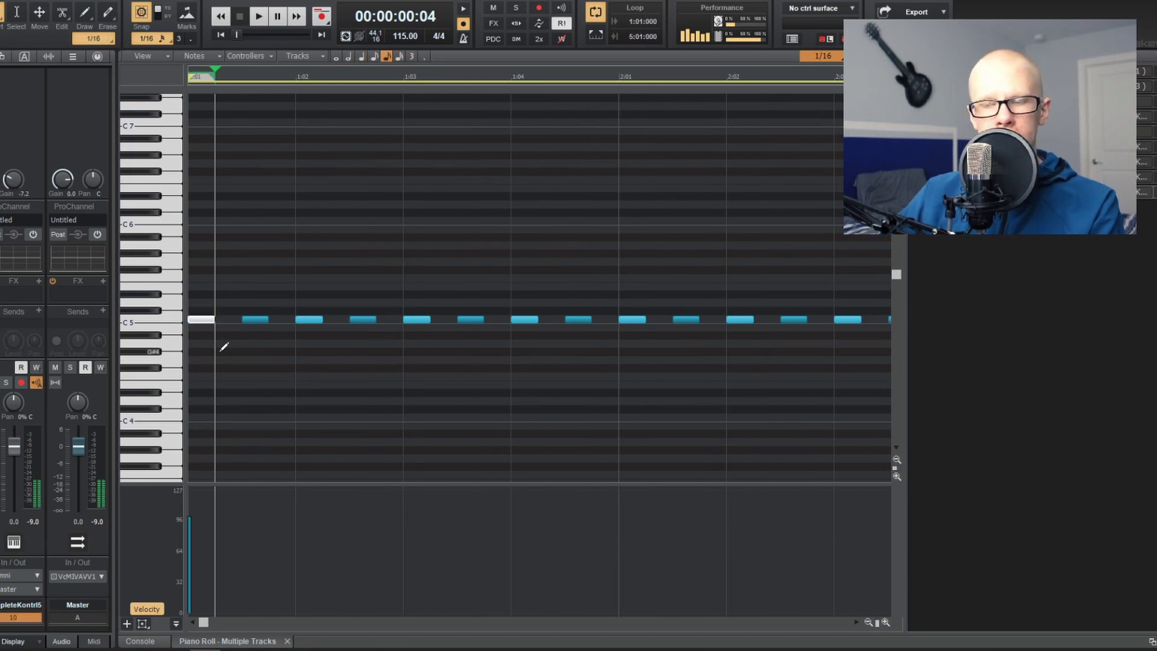
{"action": "left_click", "coordinate": [222, 351]}
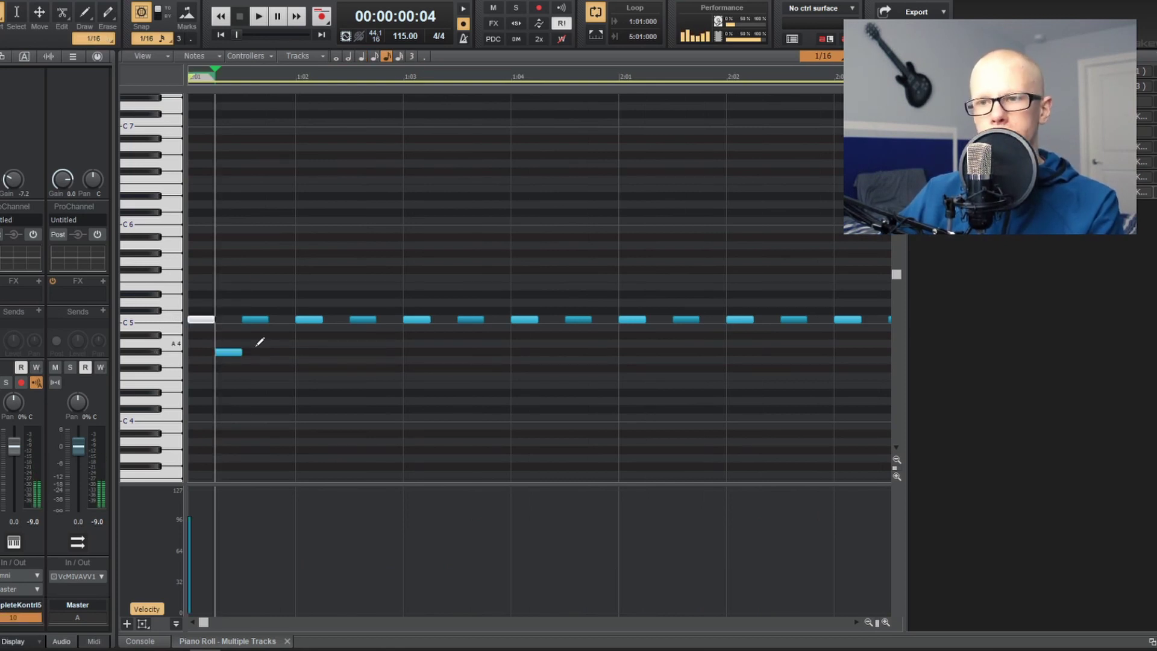
{"action": "key", "text": "space"}
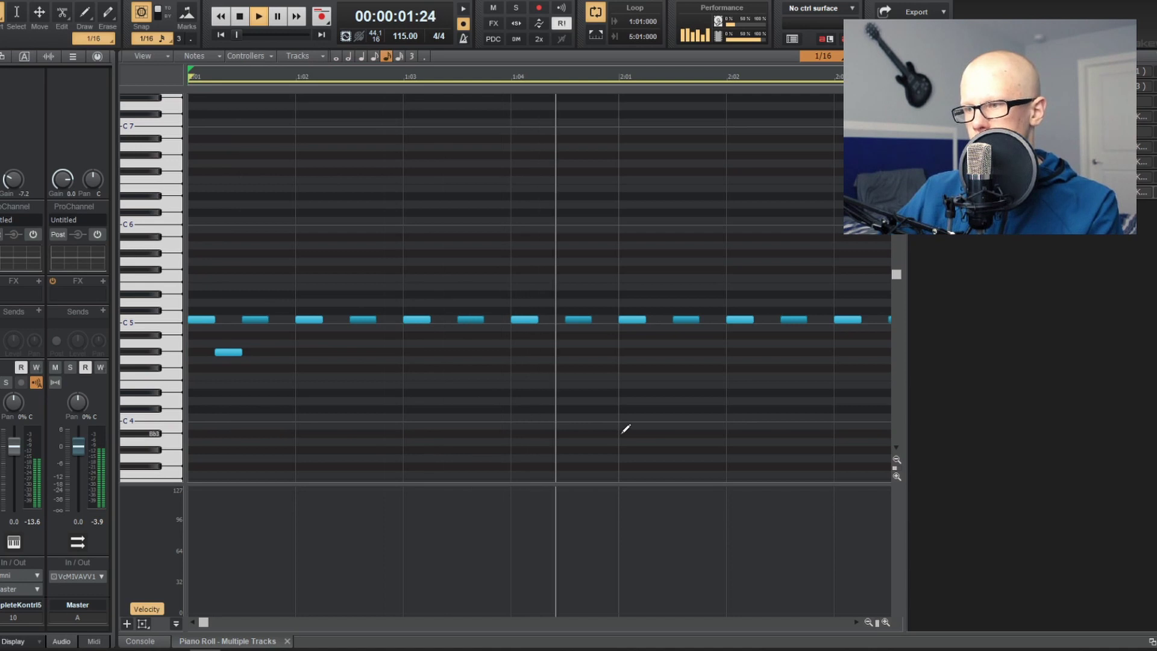
- Add two A3 notes on beat 2 of bar 2 and an E4 note at the end of that bar, checking by playback
{"action": "left_click", "coordinate": [782, 443]}
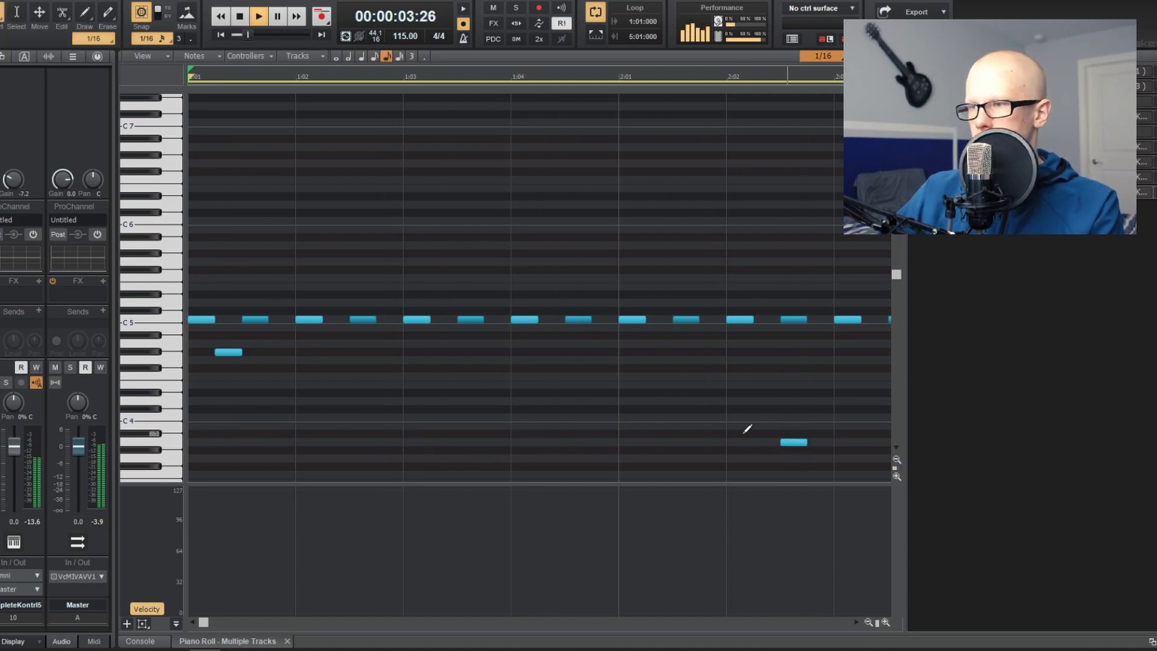
{"action": "key", "text": "space"}
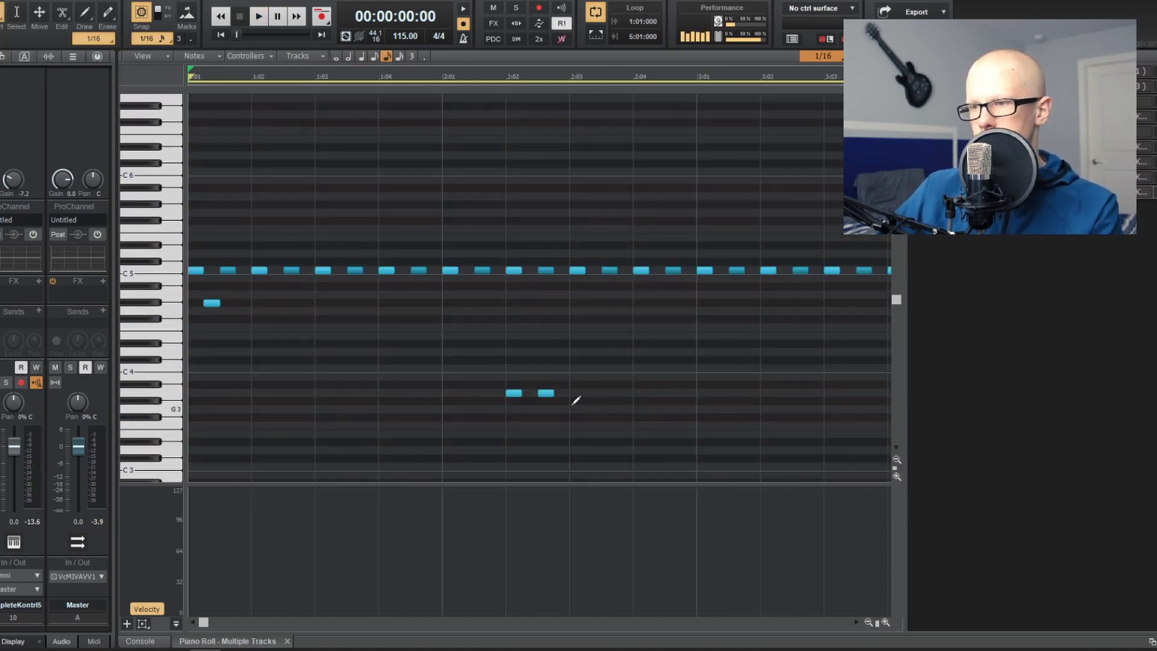
{"action": "scroll", "coordinate": [576, 399], "scroll_direction": "down", "scroll_amount": 1}
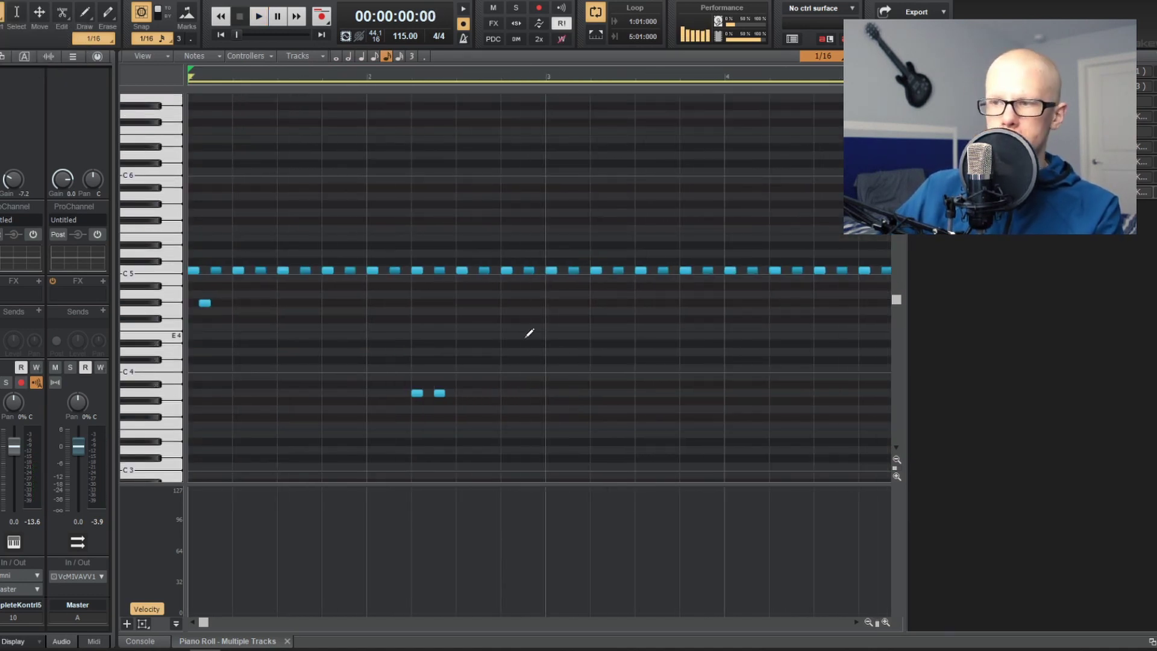
{"action": "left_click", "coordinate": [523, 341]}
{"action": "left_click", "coordinate": [525, 337]}
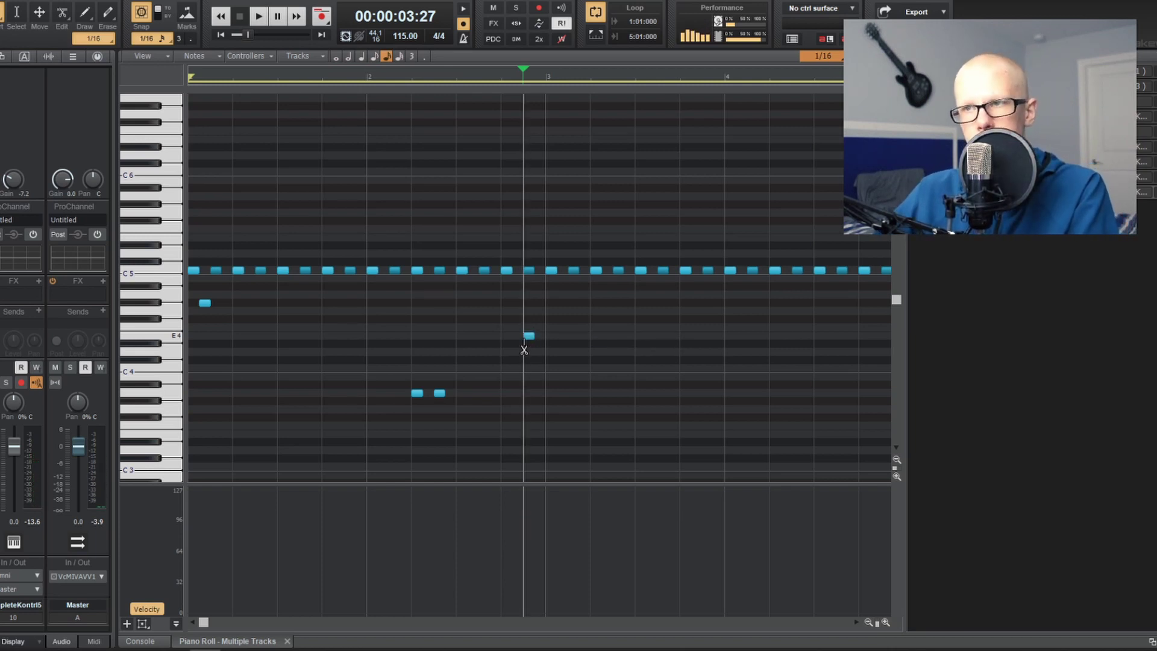
{"action": "key", "text": "w"}
{"action": "key", "text": "space"}
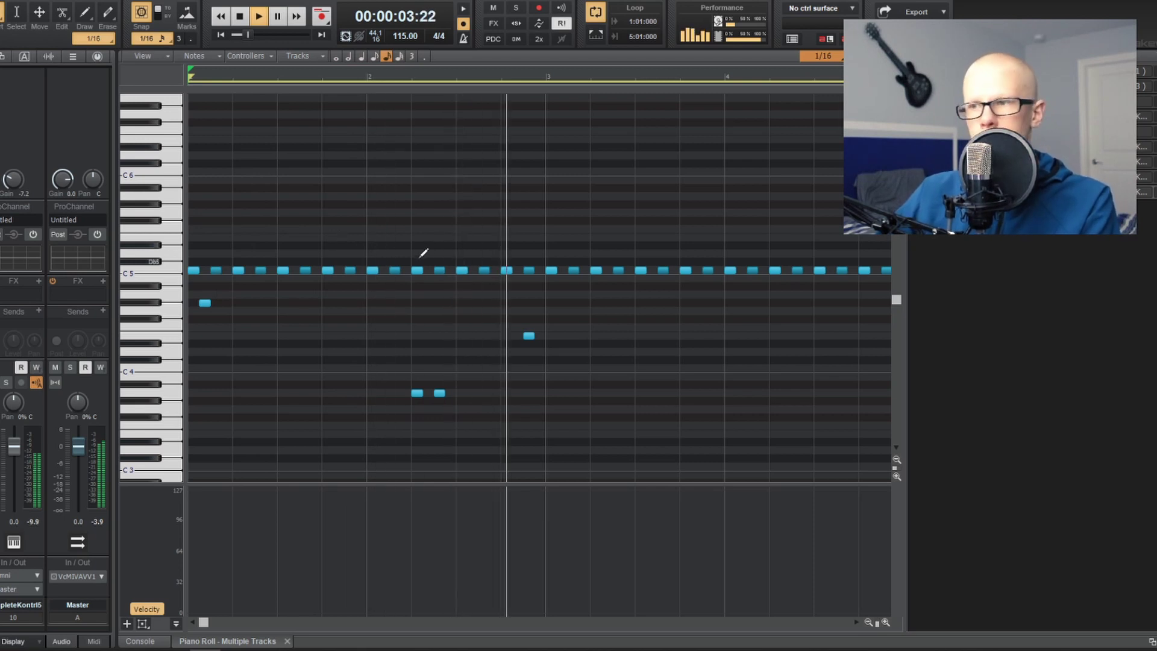
- Add two A3 notes on beat 2 of bar 4 during playback and return to the full track view
{"action": "scroll", "coordinate": [699, 320], "scroll_direction": "down", "scroll_amount": 2}
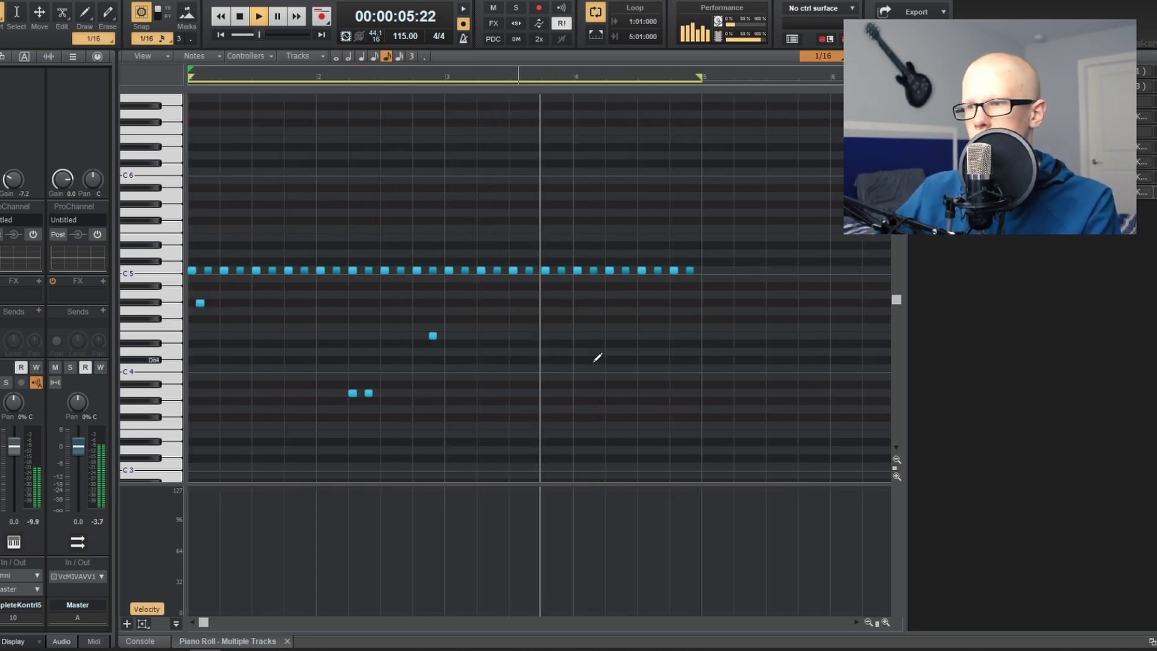
{"action": "left_click", "coordinate": [610, 393]}
{"action": "left_click", "coordinate": [626, 393]}
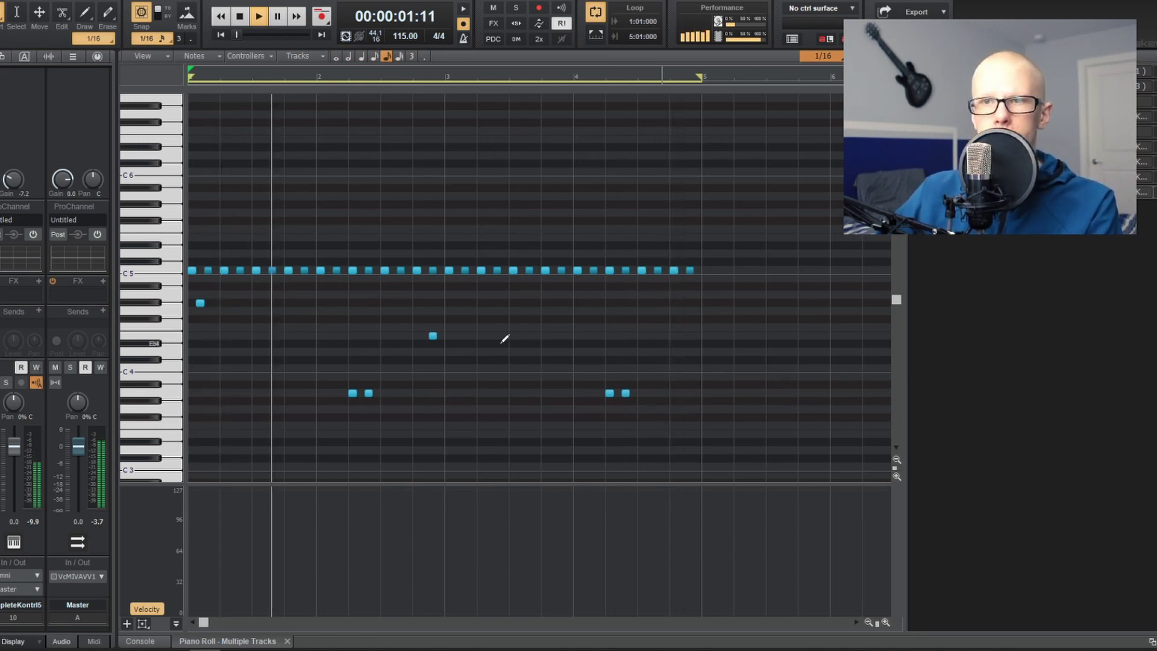
{"action": "key", "text": "d"}
{"action": "scroll", "coordinate": [562, 385], "scroll_direction": "down", "scroll_amount": 2}
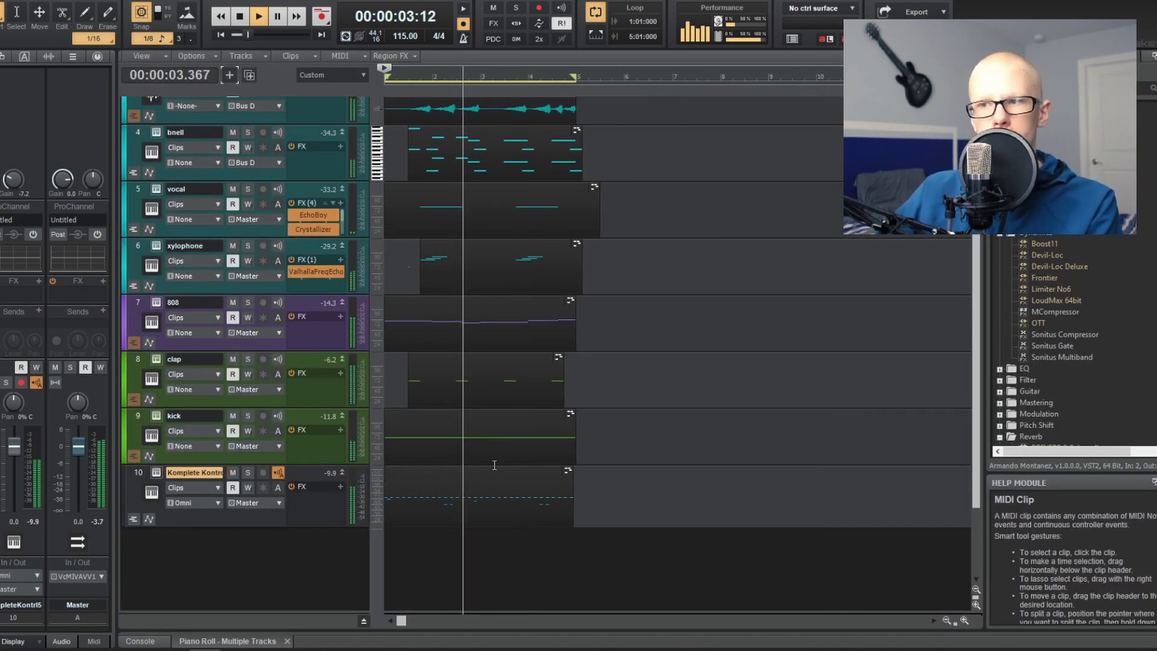
- Browse the Percs kit folder in track 11's Komplete Kontrol sampler and load Perc [ Ricch ].wav
{"action": "key", "text": "alt+f"}
{"action": "key", "text": "alt"}
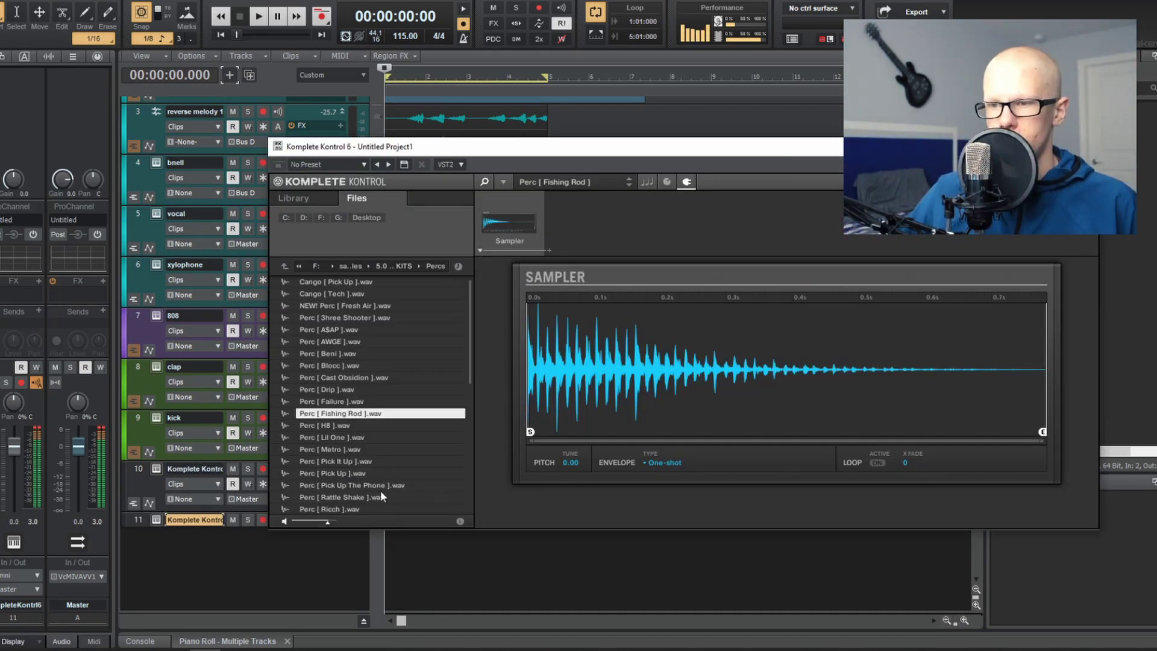
{"action": "left_click", "coordinate": [383, 497]}
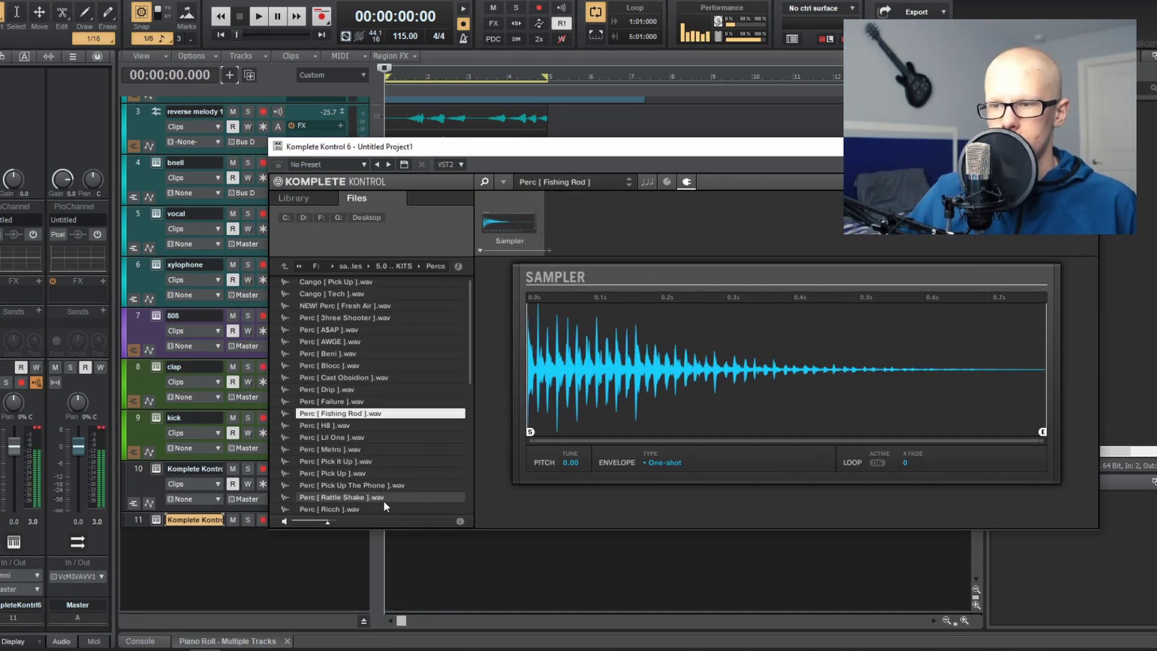
{"action": "scroll", "coordinate": [374, 470], "scroll_direction": "down", "scroll_amount": 3}
{"action": "left_click", "coordinate": [336, 403]}
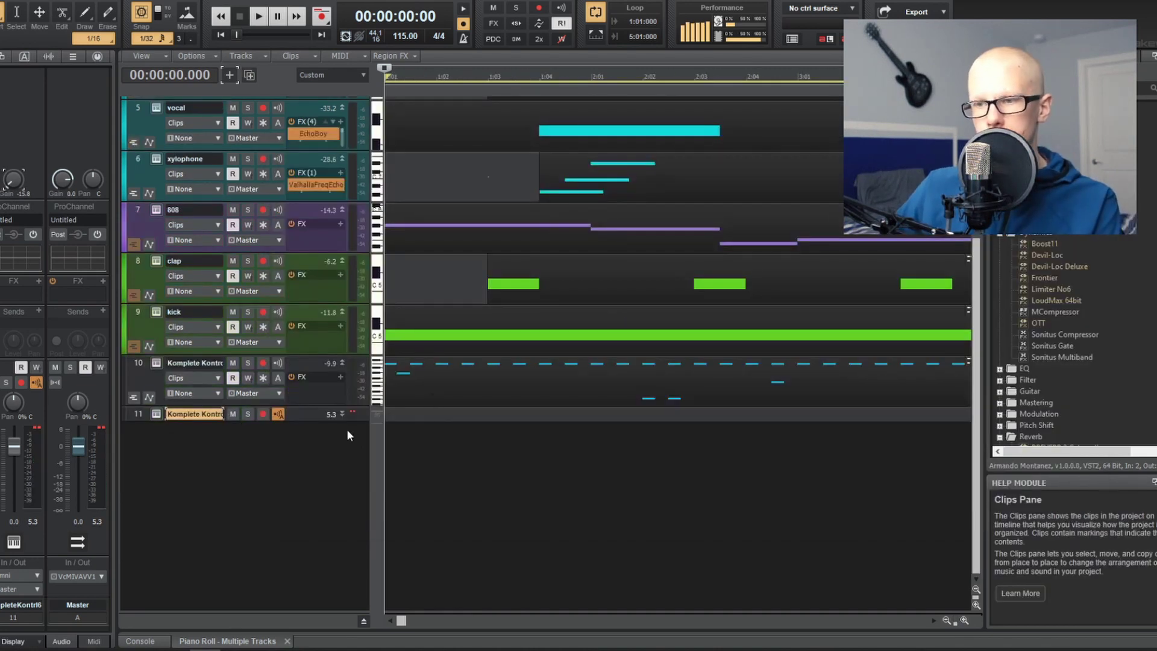
- Expand track 11, show its step sequencer, set the first row to note 60 and enable that row's first step
{"action": "double_click", "coordinate": [338, 416]}
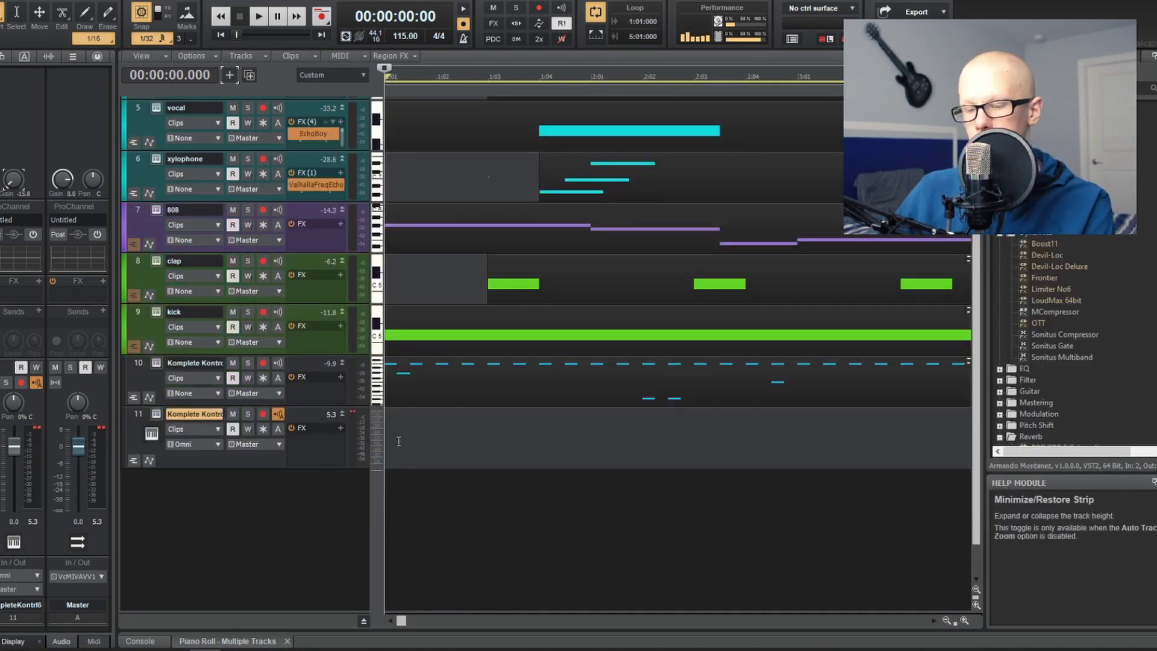
{"action": "key", "text": "space"}
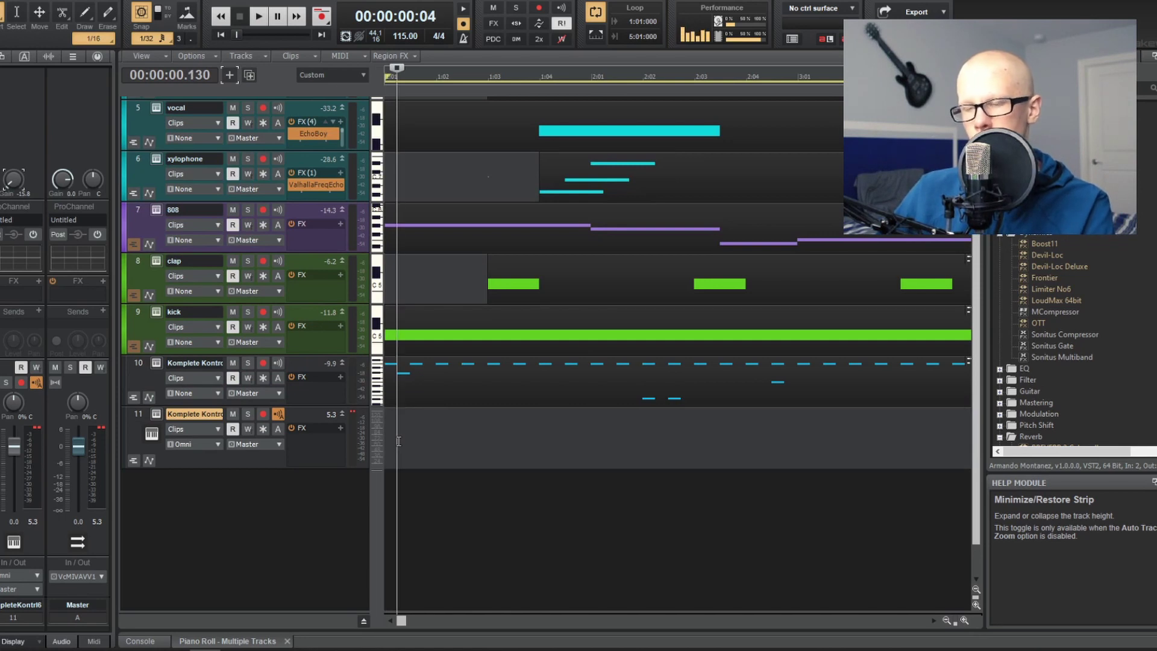
{"action": "key", "text": "alt+4"}
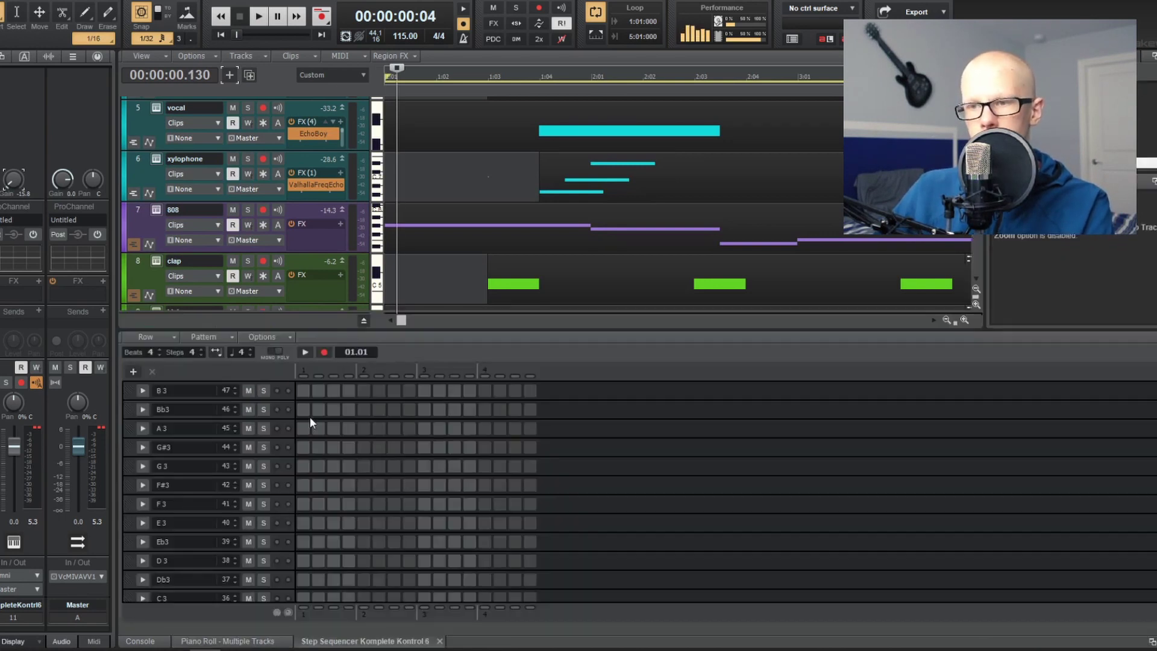
{"action": "double_click", "coordinate": [227, 390]}
{"action": "type", "text": "60"}
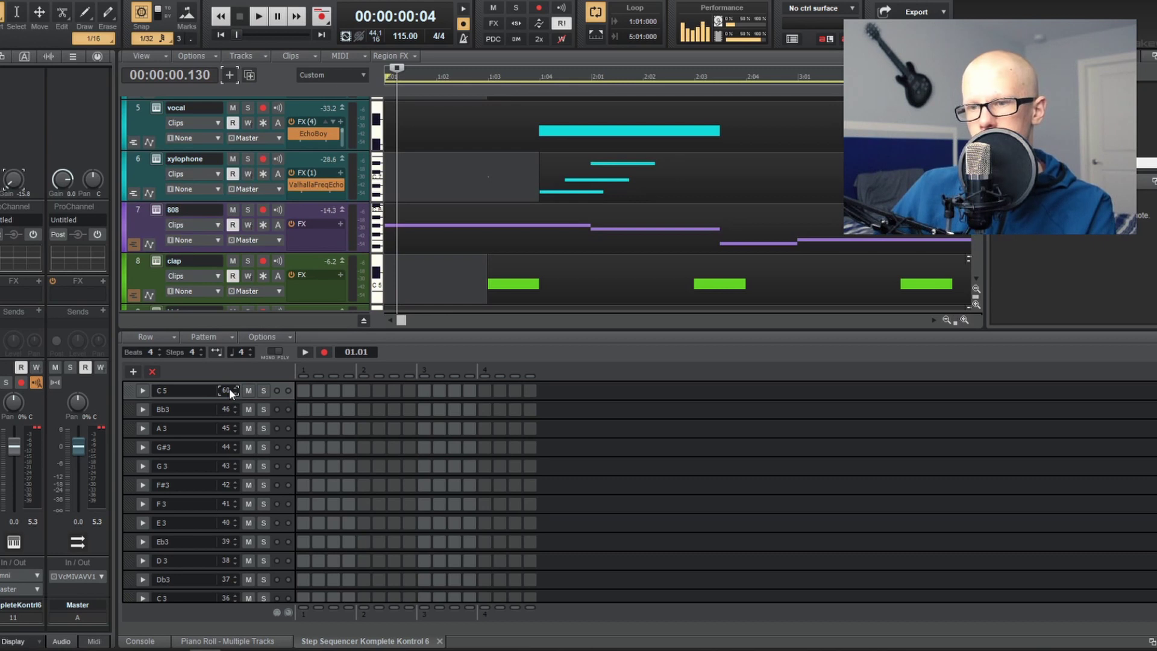
{"action": "left_click", "coordinate": [306, 390]}
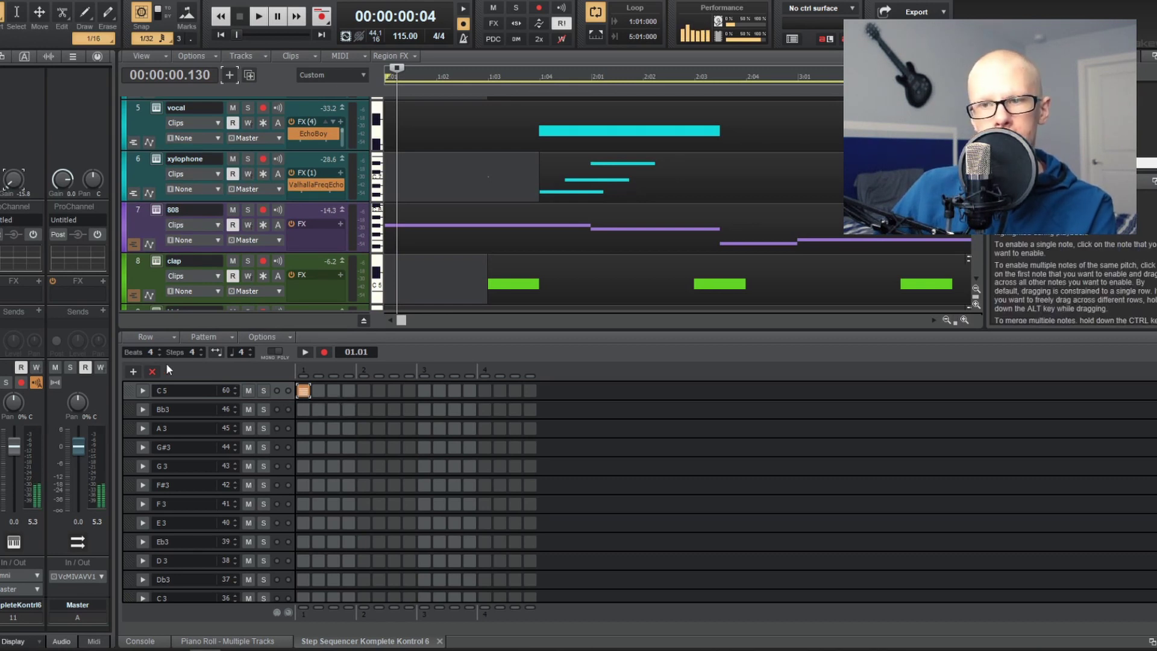
- Set the step pattern's length to 1 beat and place its clip on beat 2 of bar 1 on track 11
{"action": "left_click", "coordinate": [160, 352]}
{"action": "type", "text": "1"}
{"action": "key", "text": "Return"}
{"action": "key", "text": "d"}
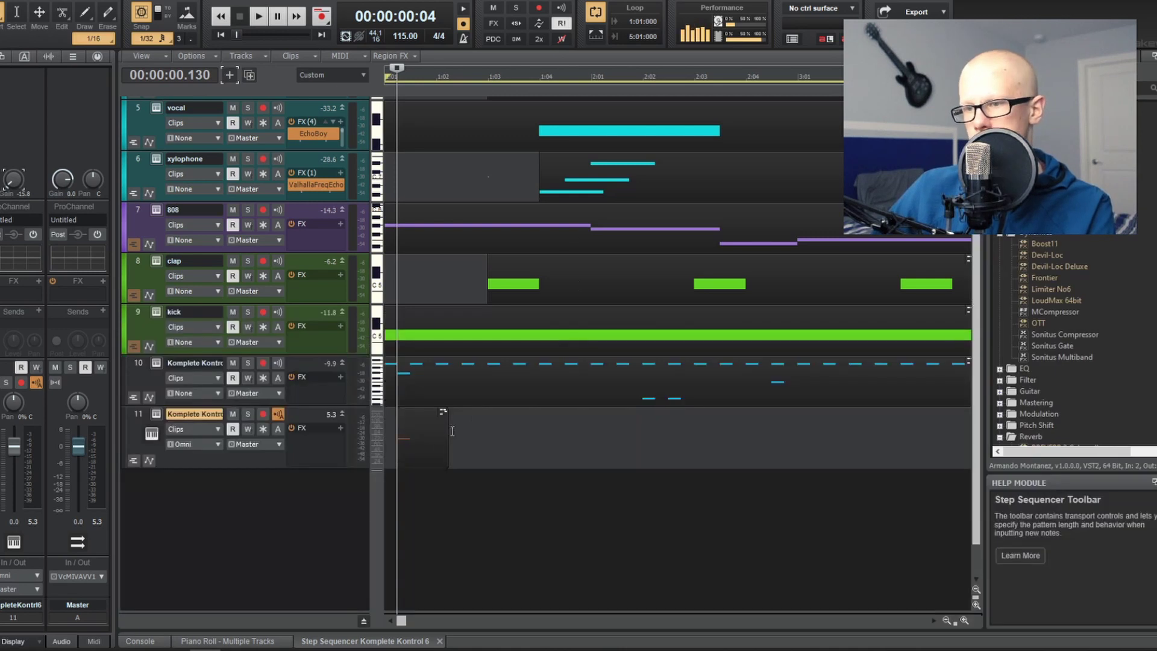
{"action": "left_click_drag", "start_coordinate": [430, 421], "coordinate": [771, 418]}
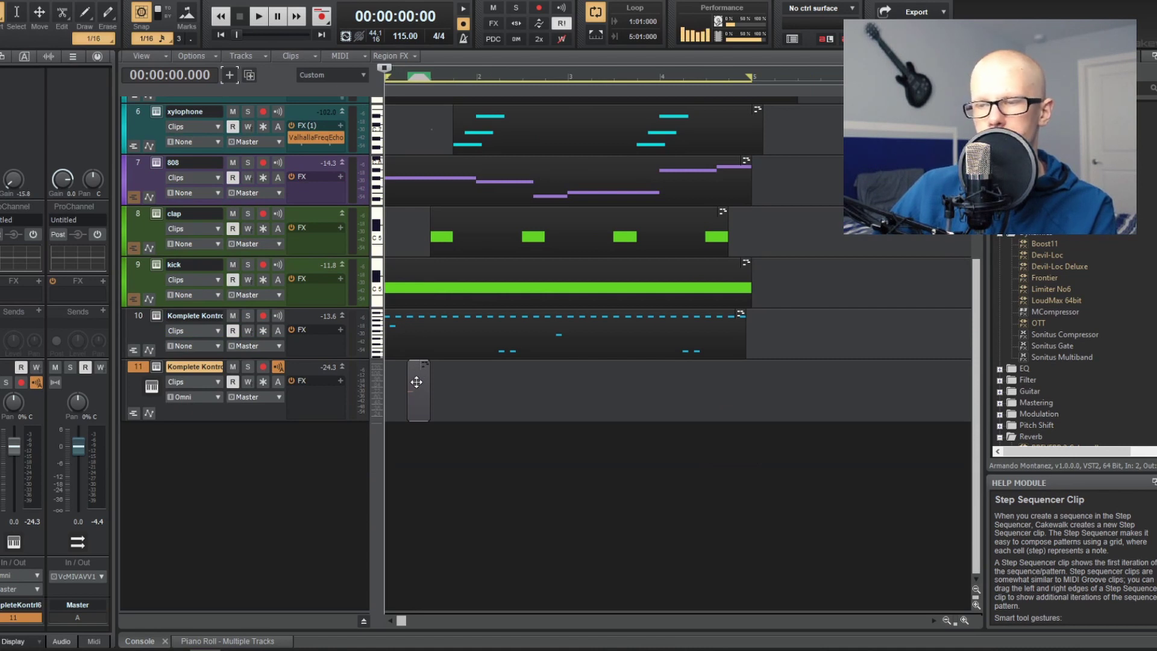
- Copy track 11's clip to half a beat into bars 2 and 3 and to the last half beat of bar 4, listening to playback
{"action": "key", "text": "space"}
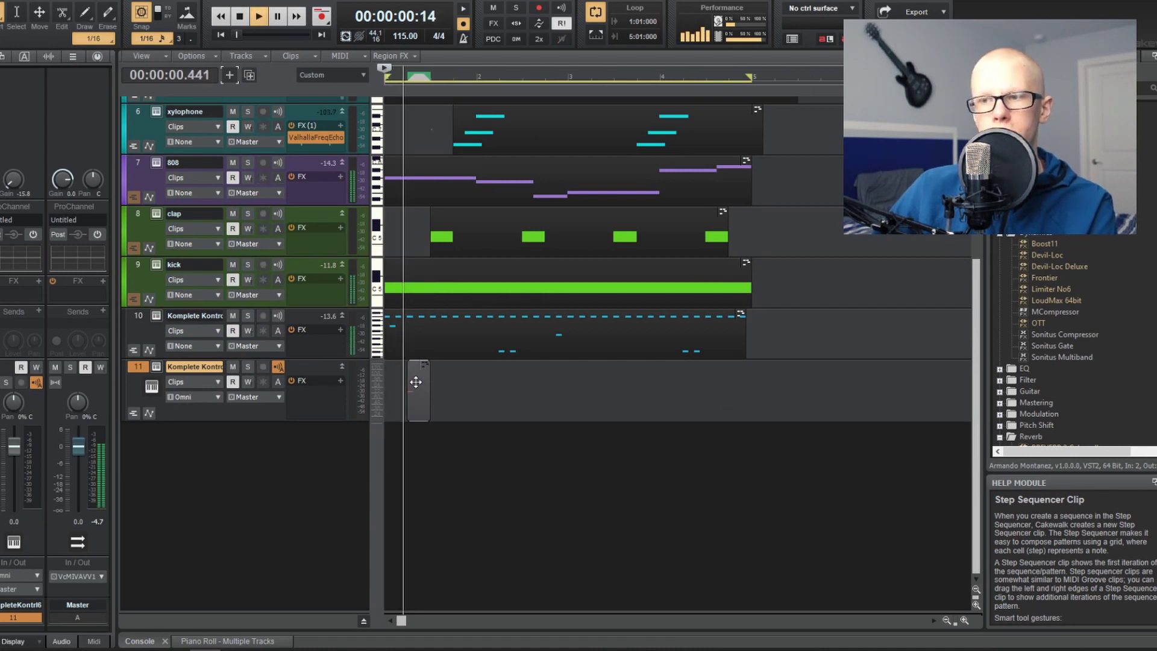
{"action": "left_click_drag", "start_coordinate": [416, 382], "coordinate": [498, 377]}
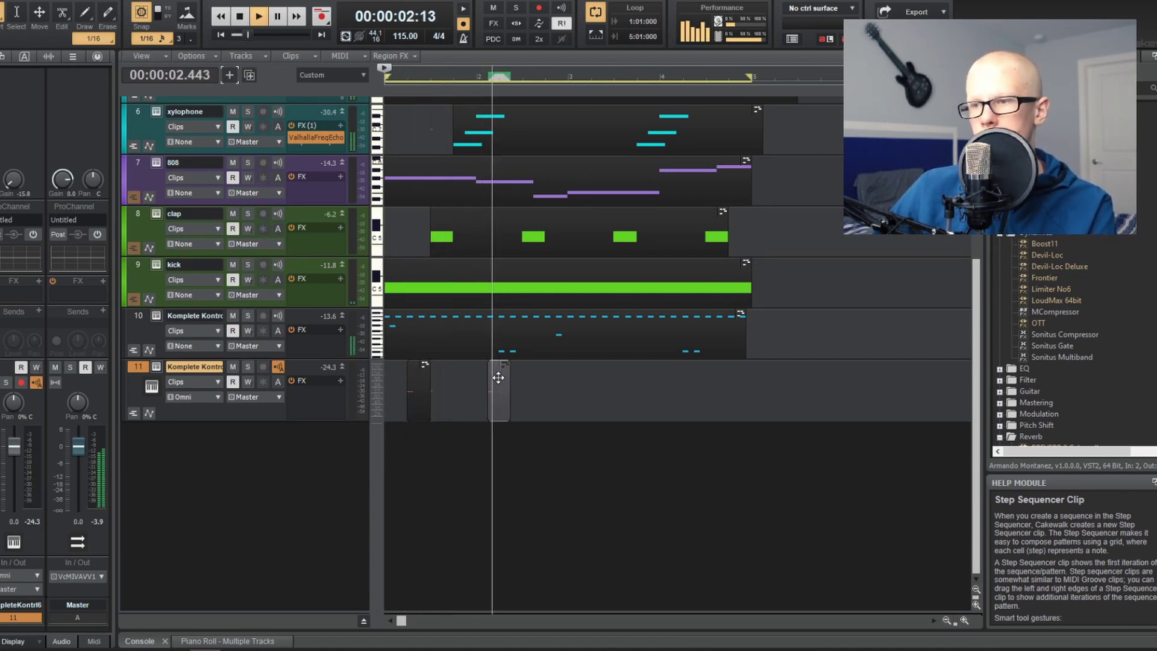
{"action": "key", "text": "w"}
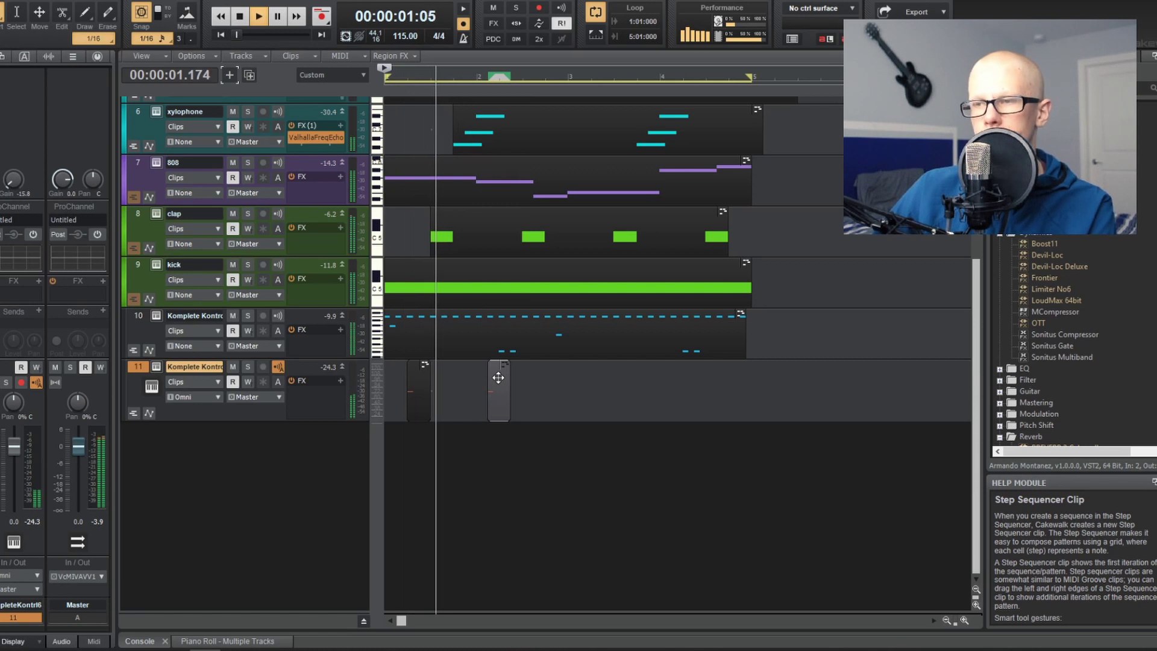
{"action": "left_click_drag", "start_coordinate": [499, 382], "coordinate": [602, 385]}
{"action": "left_click_drag", "start_coordinate": [741, 399], "coordinate": [750, 396]}
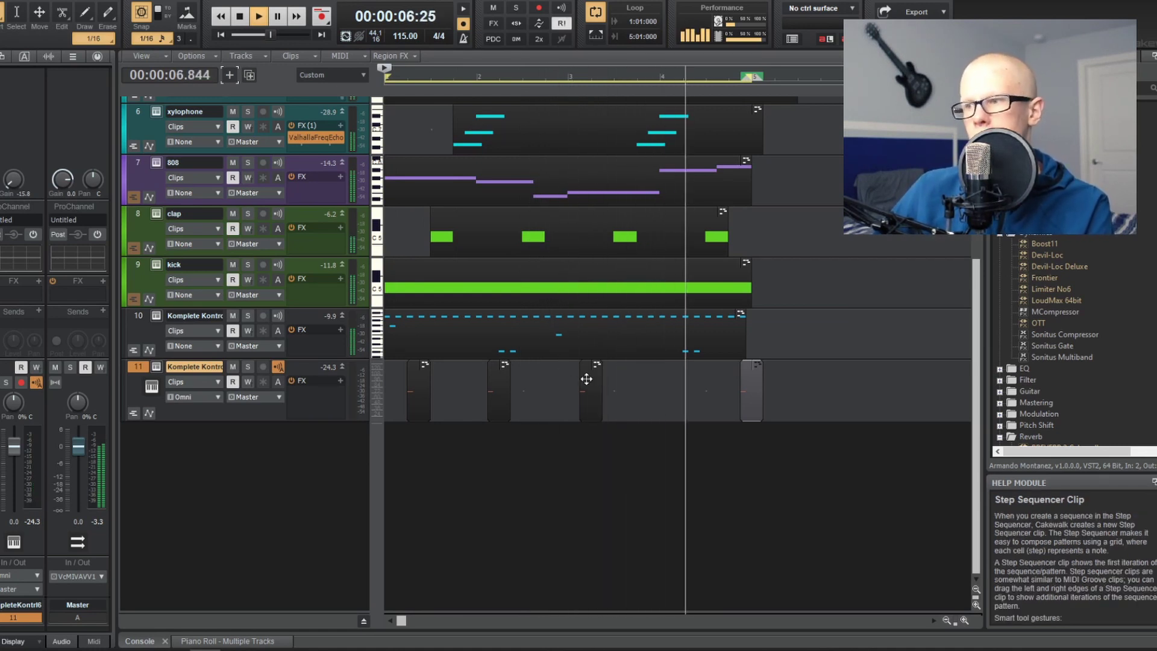
{"action": "key", "text": "space"}
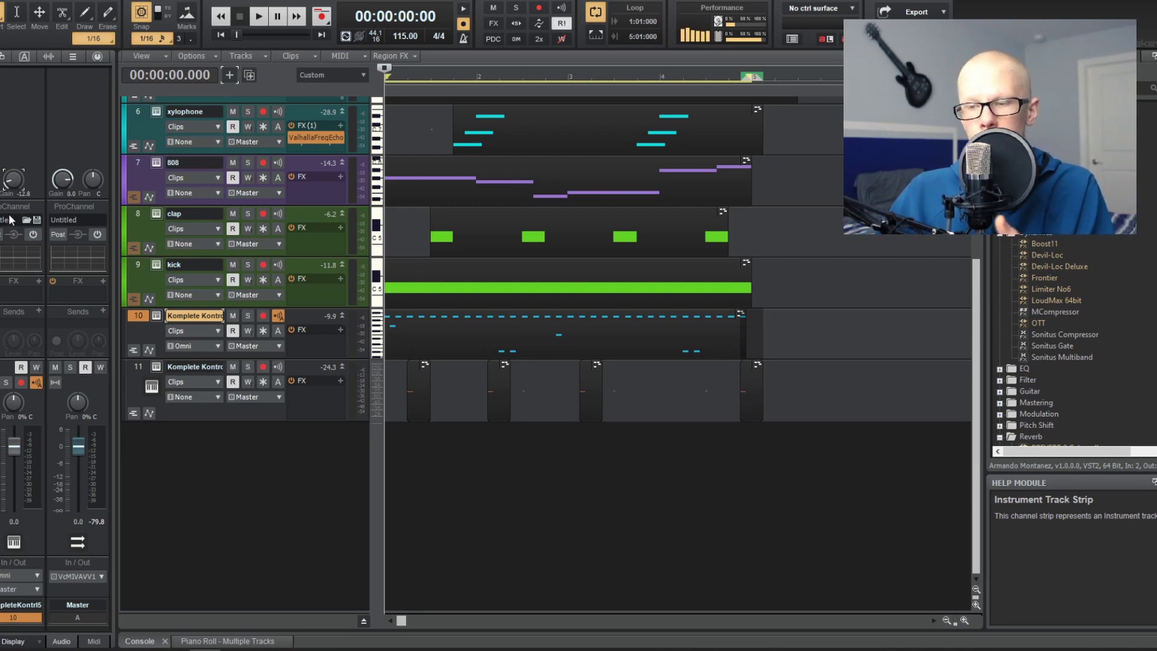
- Replace track 11's sample with Snare [ Call Casting ].wav from the Snares kit folder and play the beat to audition it
{"action": "scroll", "coordinate": [500, 224], "scroll_direction": "up", "scroll_amount": 5}
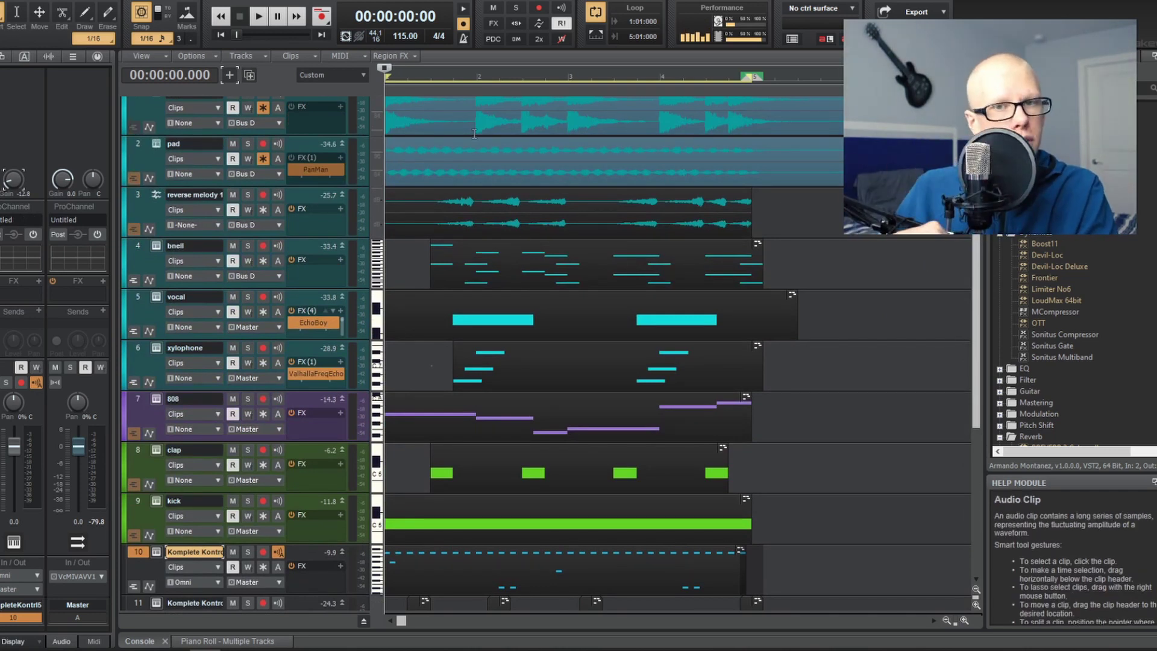
{"action": "scroll", "coordinate": [474, 133], "scroll_direction": "down", "scroll_amount": 5}
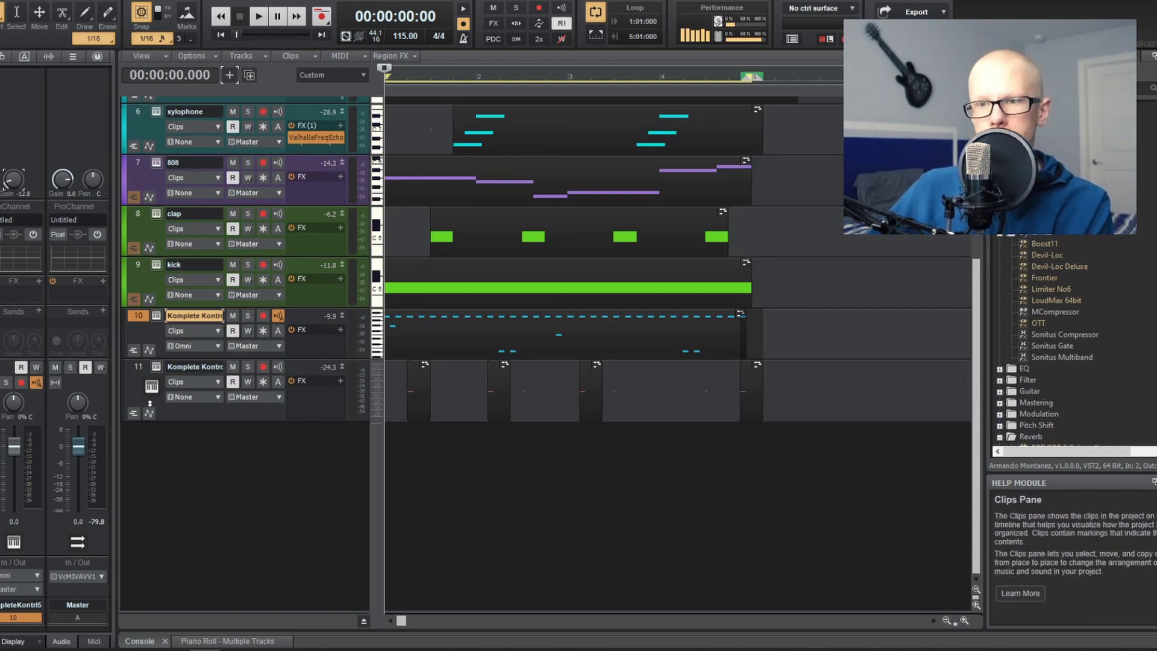
{"action": "left_click", "coordinate": [151, 386]}
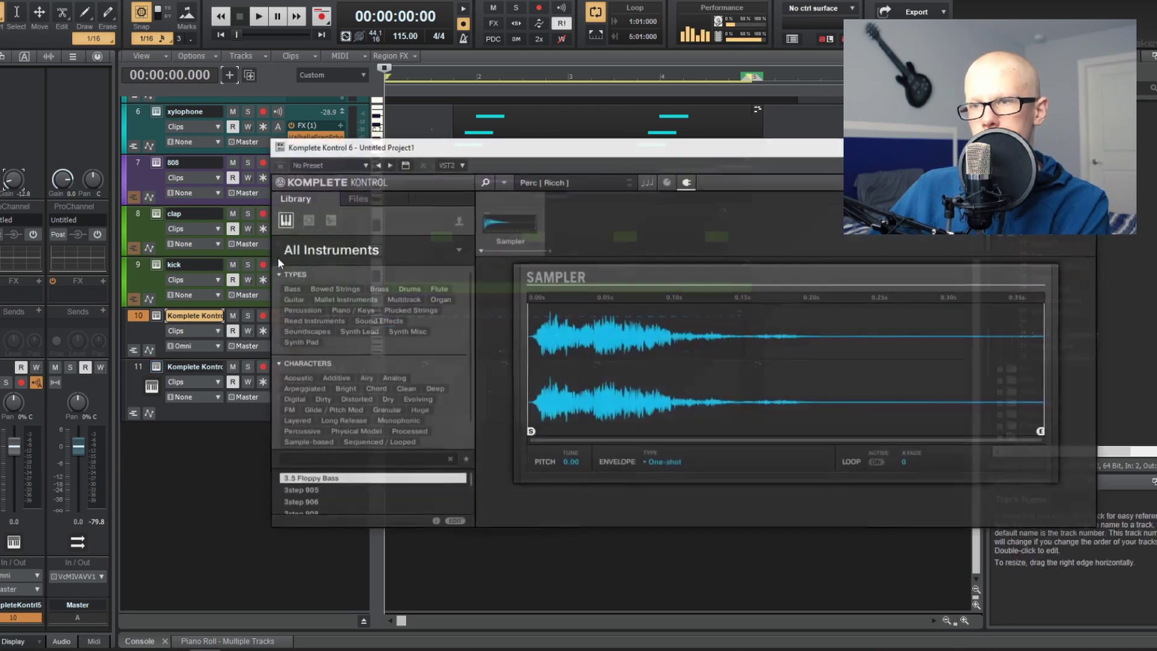
{"action": "left_click", "coordinate": [387, 200]}
{"action": "double_click", "coordinate": [334, 390]}
{"action": "left_click", "coordinate": [364, 355]}
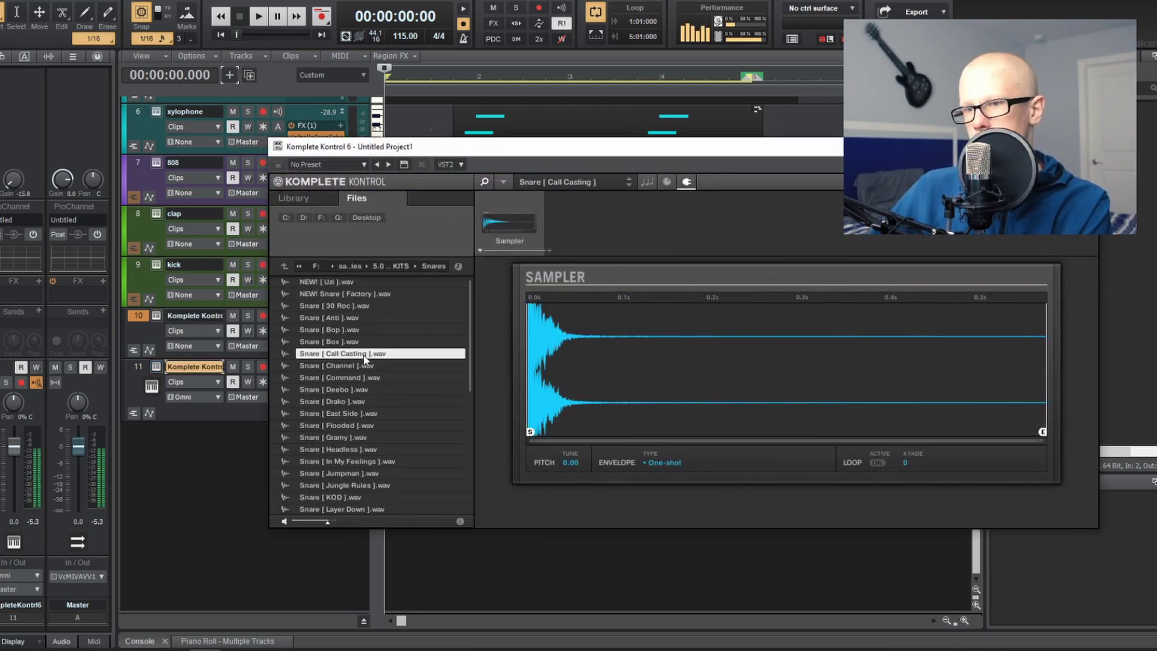
{"action": "left_click", "coordinate": [1084, 146]}
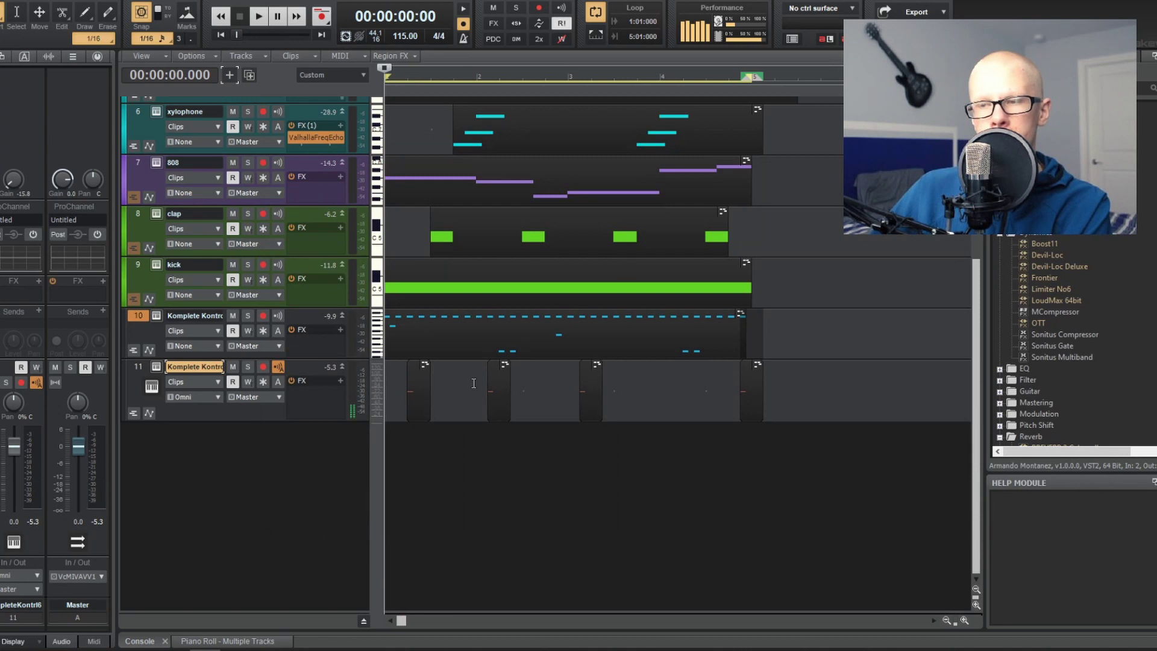
{"action": "key", "text": "space"}
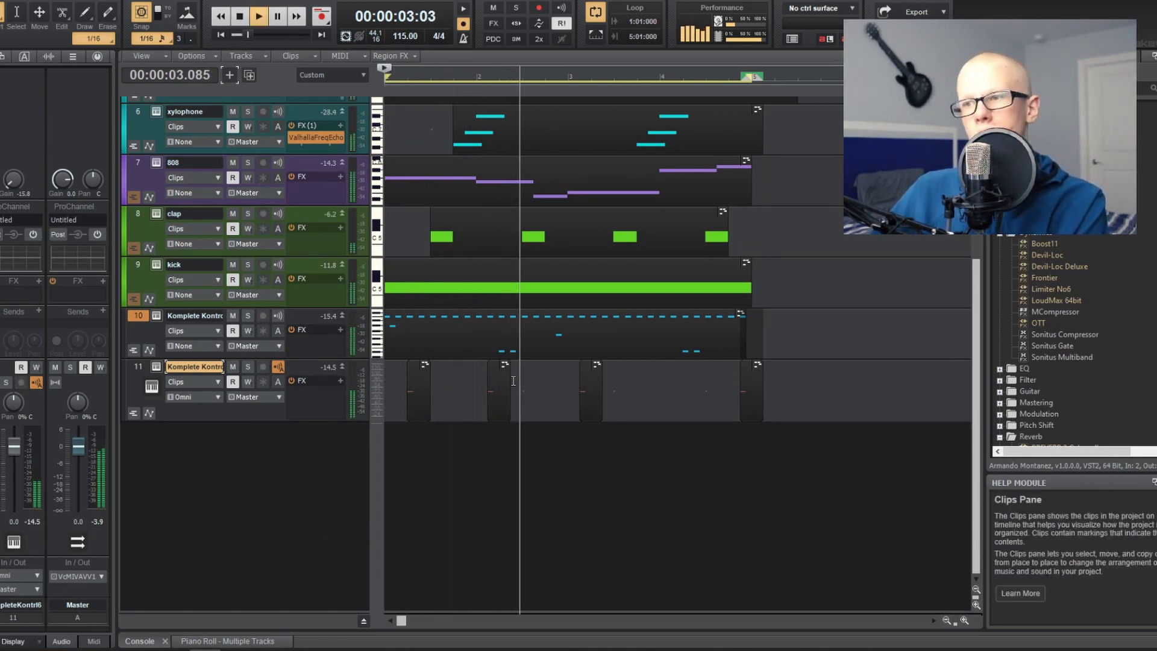
{"action": "key", "text": "space"}
- Duplicate the prcc track 11 as a new track 12 without its clips
{"action": "scroll", "coordinate": [337, 350], "scroll_direction": "up", "scroll_amount": 1}
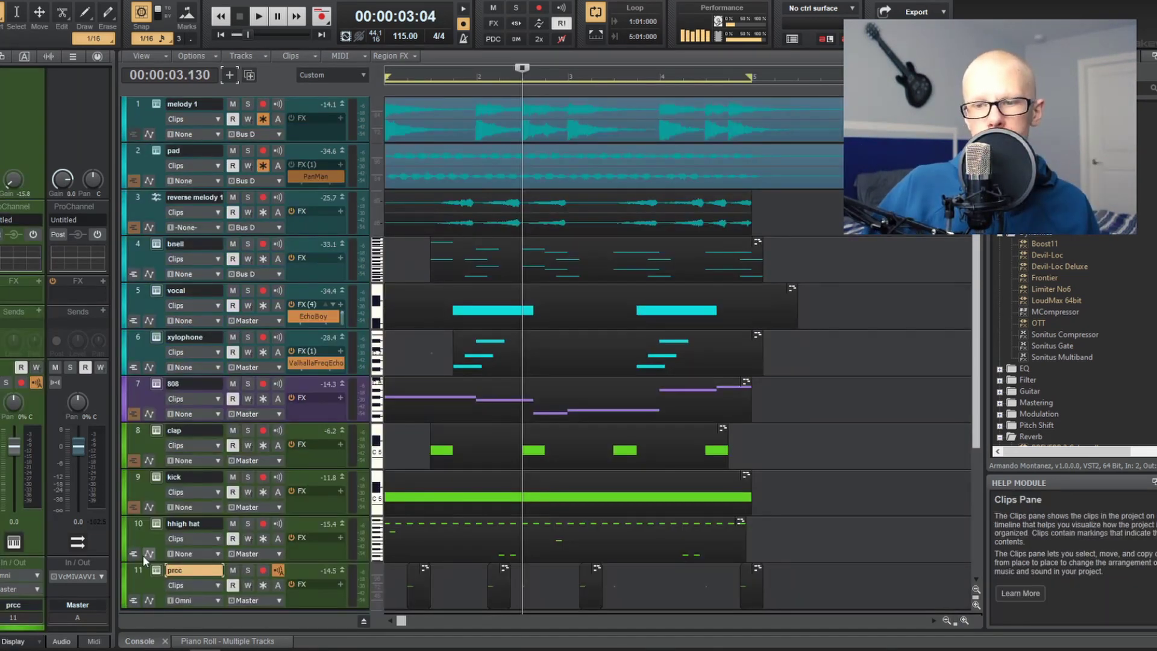
{"action": "left_click", "coordinate": [137, 571]}
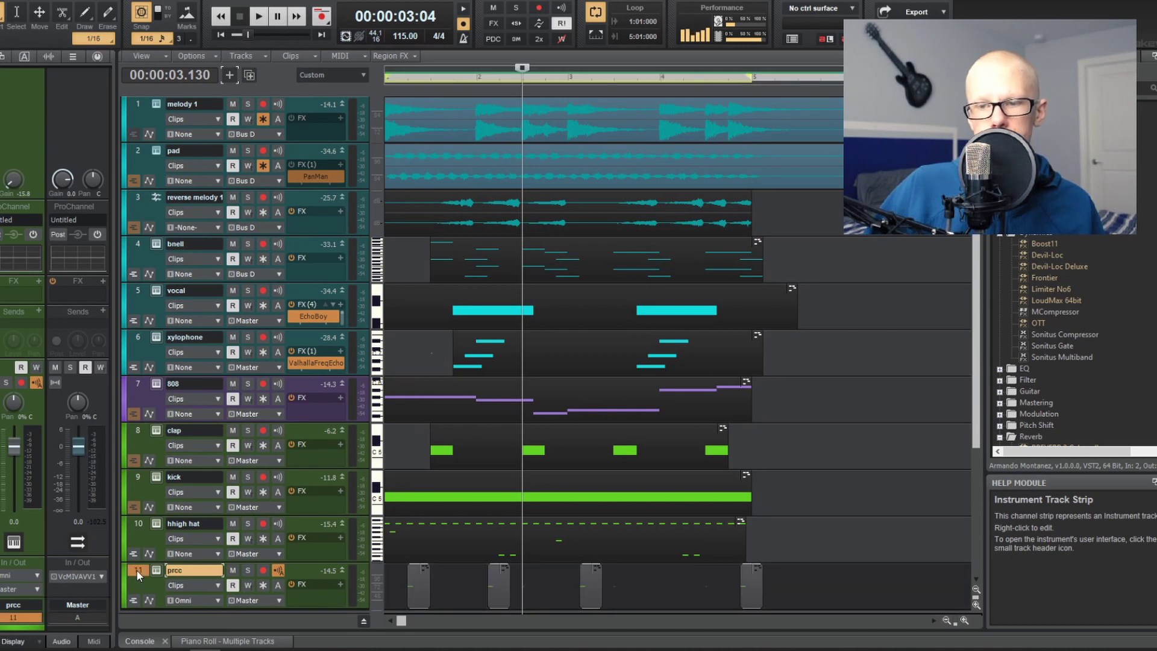
{"action": "left_click", "coordinate": [249, 77]}
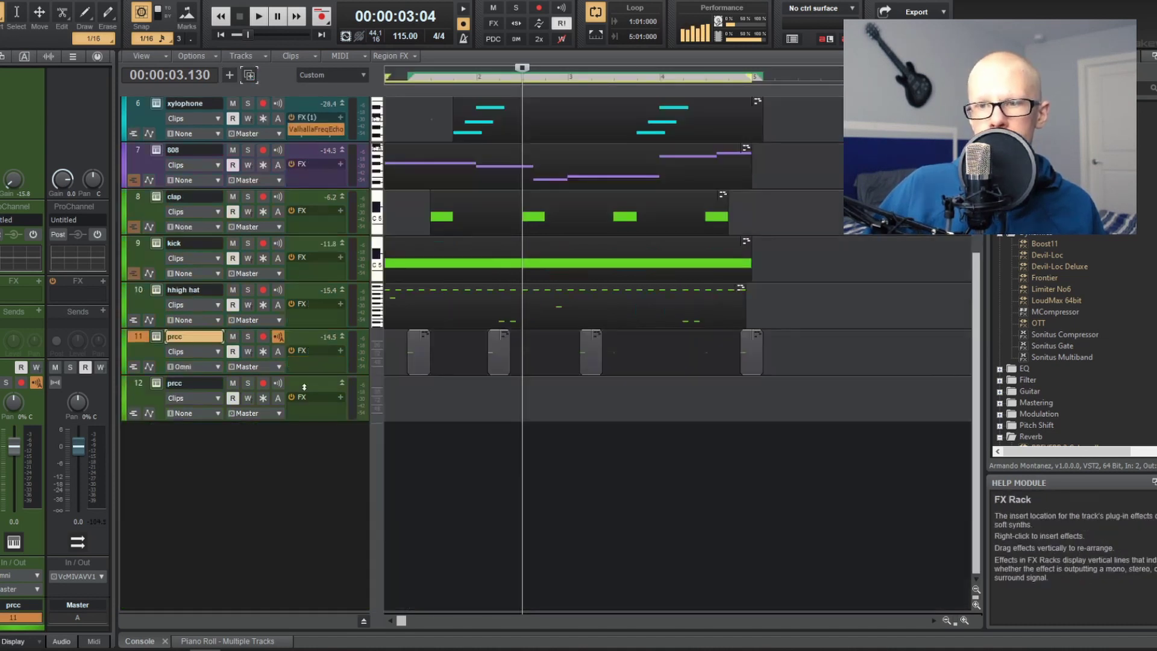
- Place track 12's clip half a beat into bar 1, with copies at bar 2's start, halfway through bar 3's second beat and on bar 4's last beat
{"action": "left_click", "coordinate": [157, 382]}
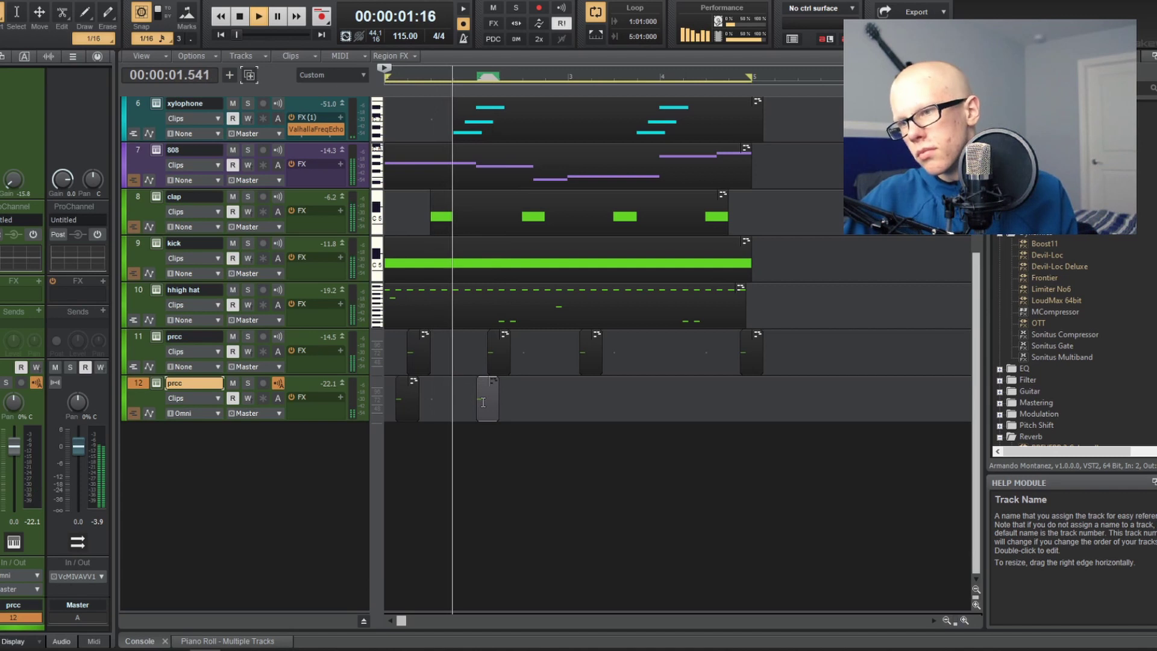
{"action": "left_click_drag", "start_coordinate": [484, 403], "coordinate": [734, 381]}
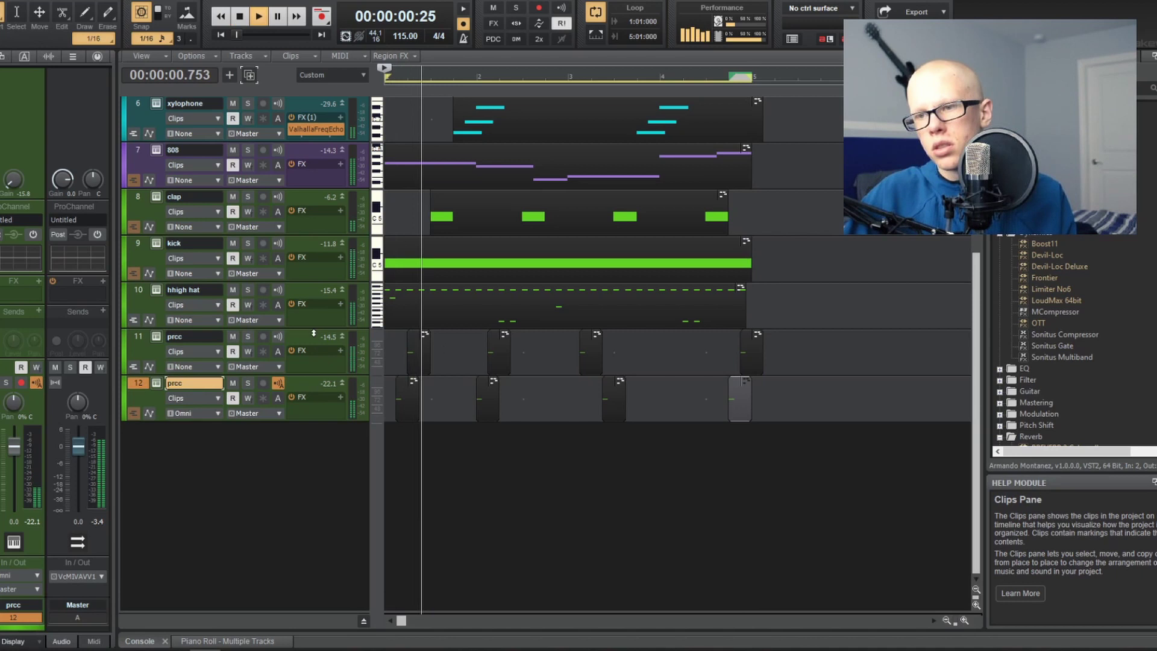
- Lower track 11's input gain during playback and duplicate percussion track 12 as a new track 13
{"action": "left_click", "coordinate": [194, 336]}
{"action": "left_click_drag", "start_coordinate": [13, 179], "coordinate": [0, 349]}
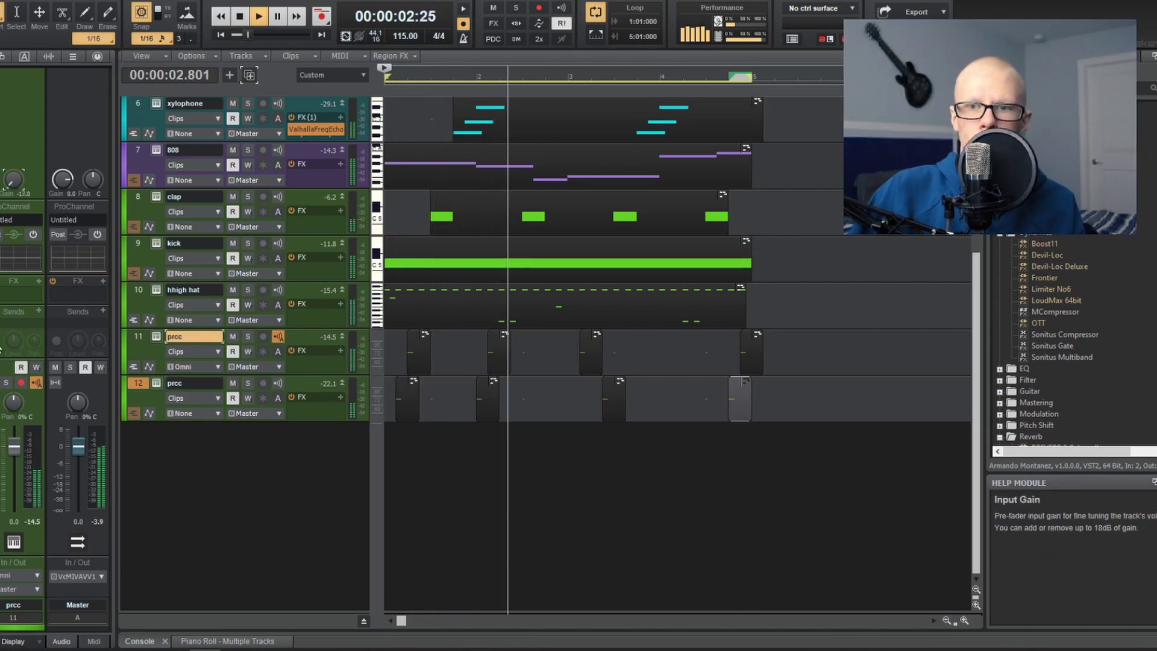
{"action": "left_click_drag", "start_coordinate": [9, 411], "coordinate": [8, 362]}
{"action": "left_click", "coordinate": [139, 385]}
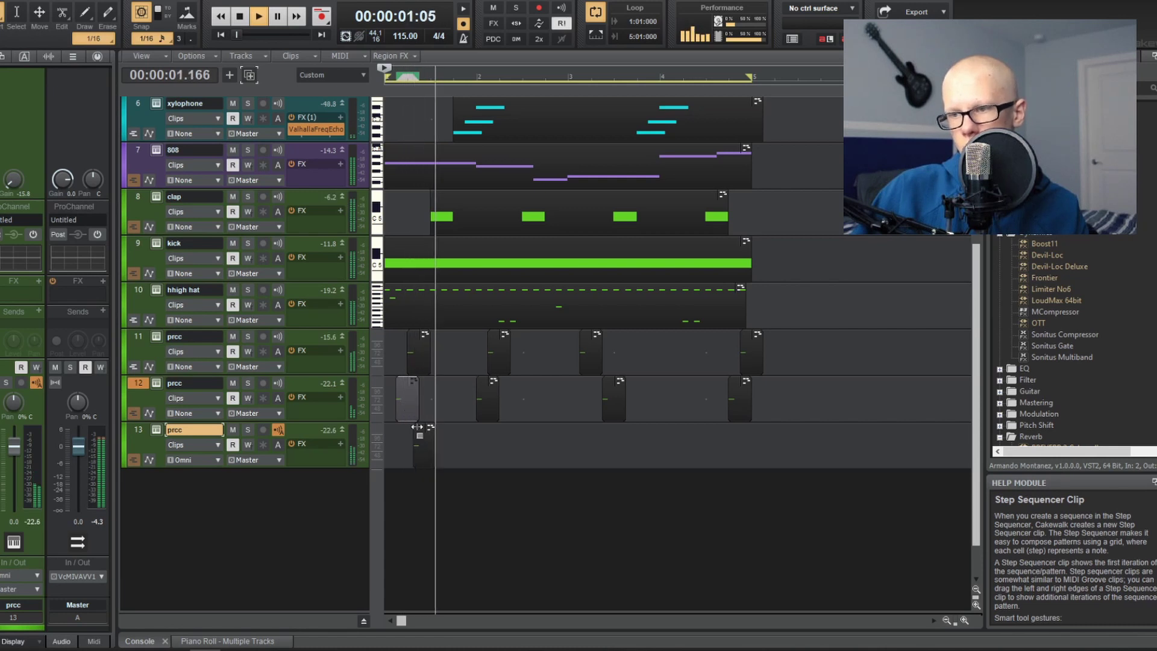
- Copy track 13's clip to just before beat 4 of bar 2 and delete the stray clip copied onto track 12
{"action": "left_click_drag", "start_coordinate": [421, 433], "coordinate": [549, 460]}
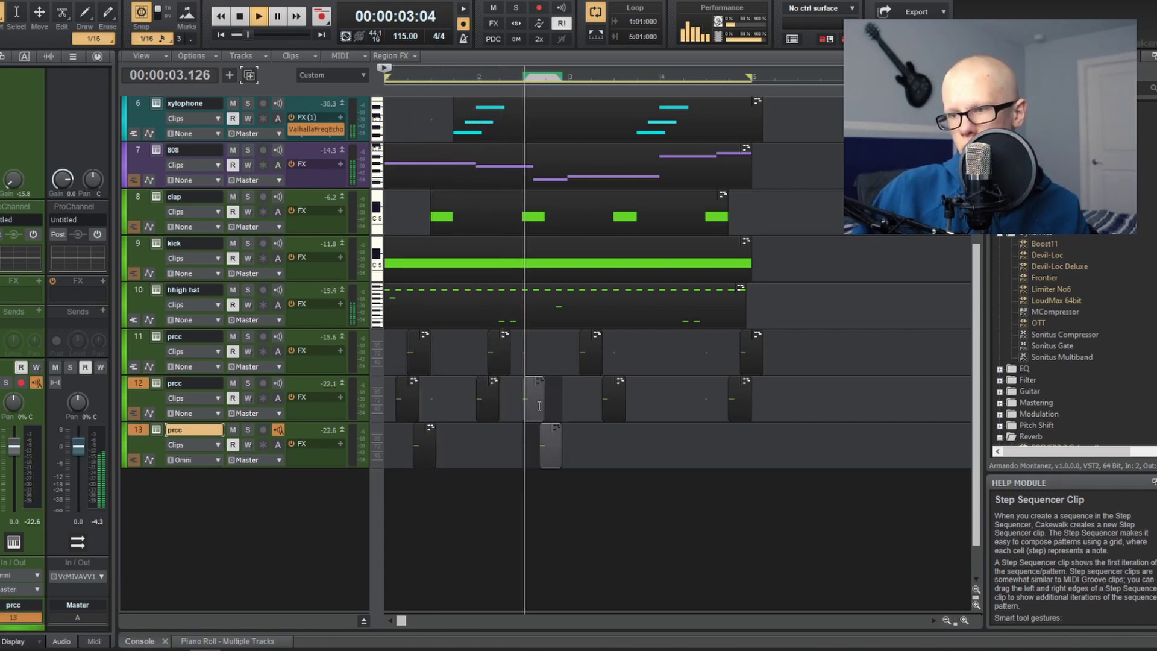
{"action": "left_click", "coordinate": [529, 395]}
{"action": "key", "text": "Delete"}
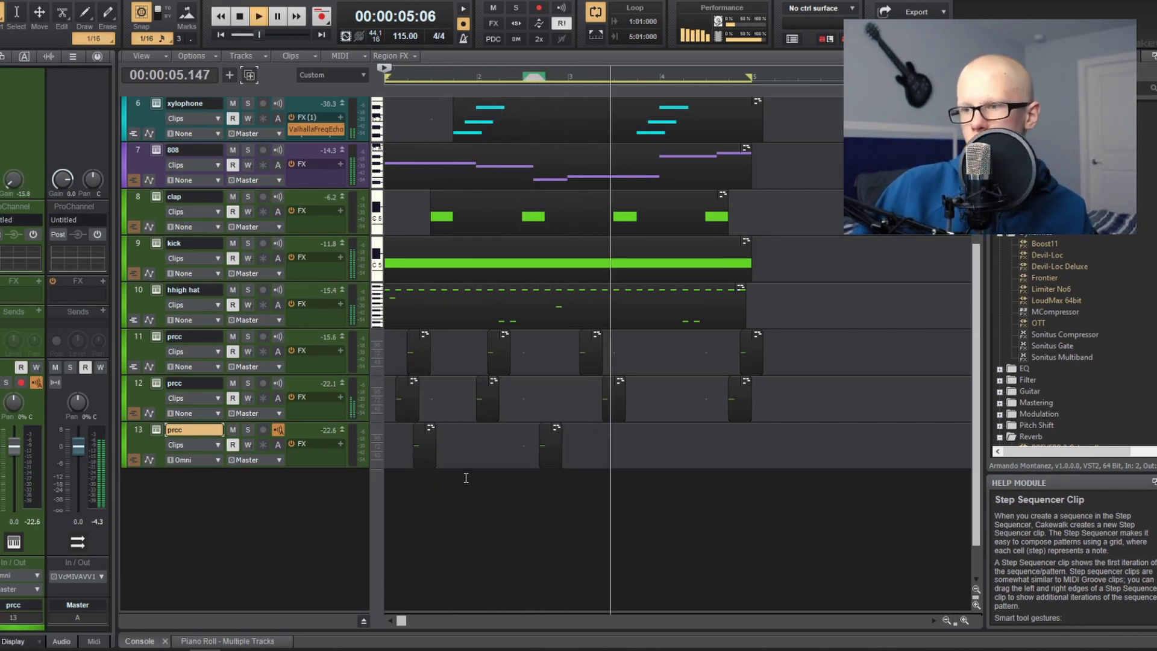
- Move track 13's second clip to beat 4 of bar 2, with copies a quarter beat after it and half a beat into bar 4
{"action": "left_click", "coordinate": [548, 442]}
{"action": "left_click_drag", "start_coordinate": [547, 442], "coordinate": [556, 445]}
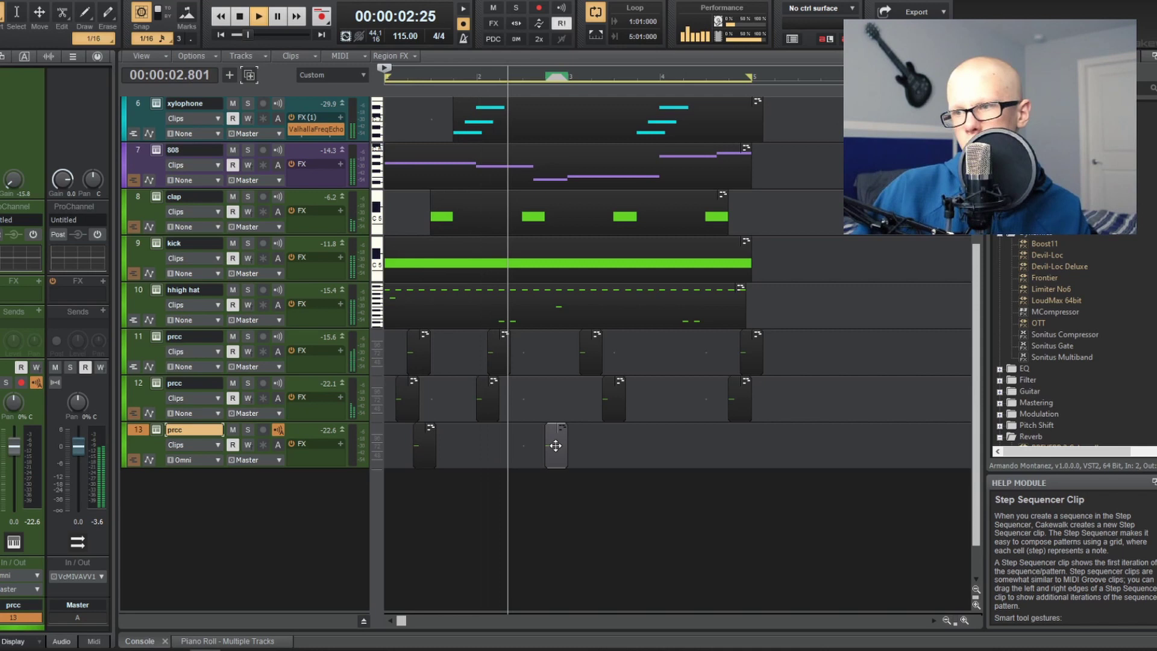
{"action": "left_click_drag", "start_coordinate": [556, 445], "coordinate": [670, 436]}
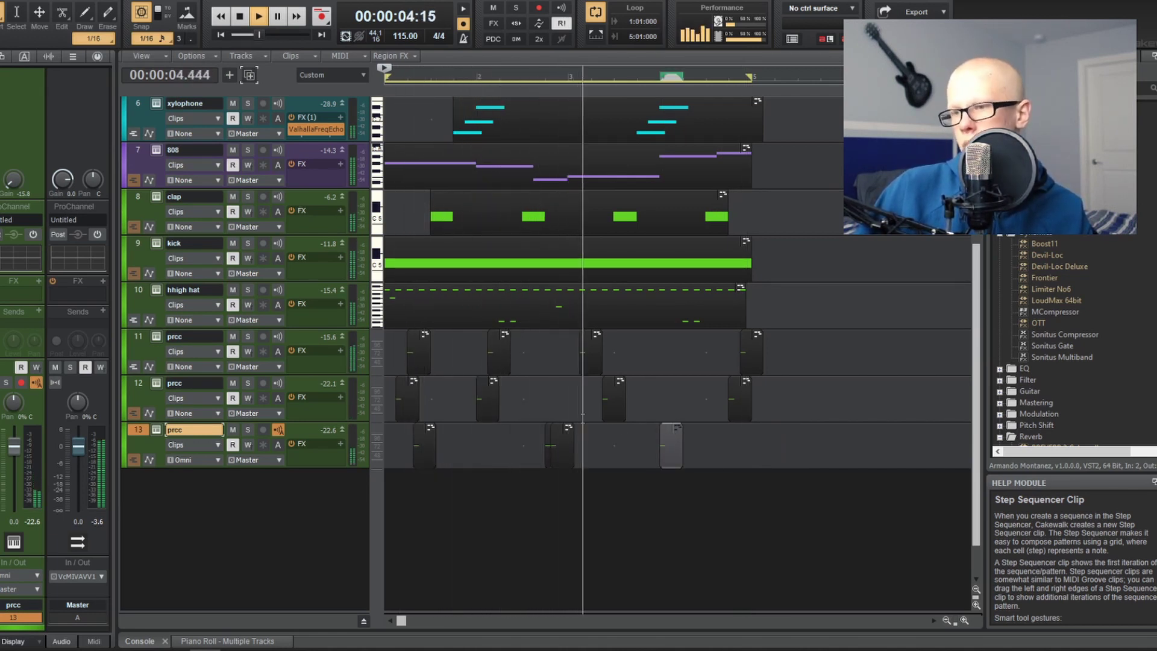
{"action": "left_click", "coordinate": [561, 441]}
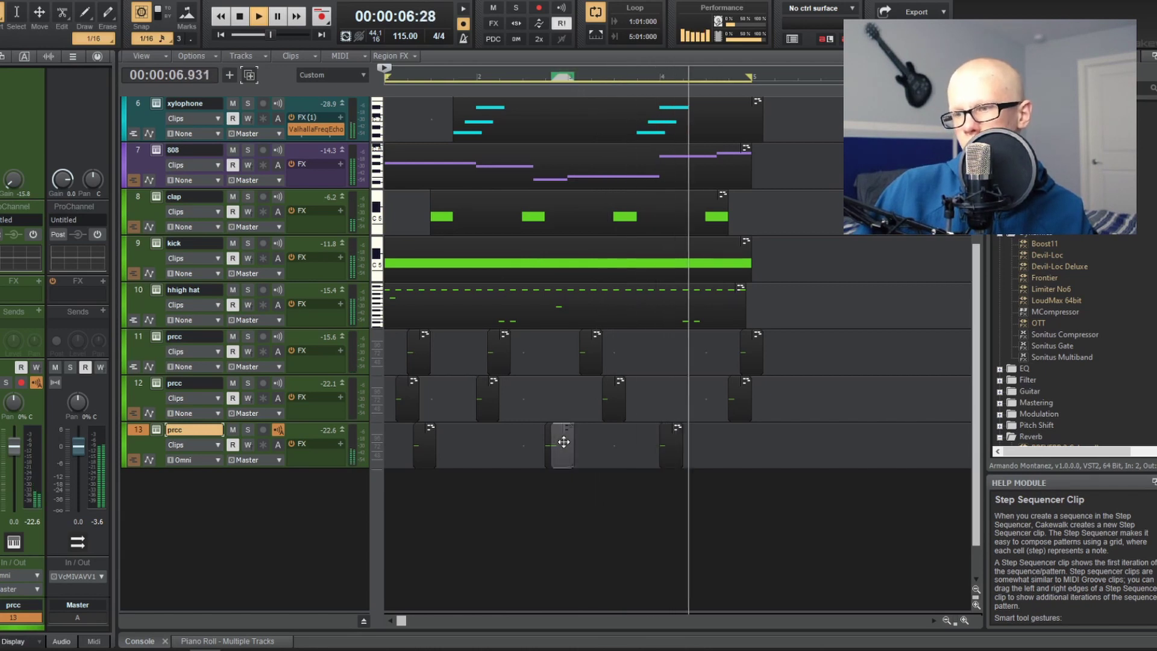
{"action": "left_click", "coordinate": [669, 446]}
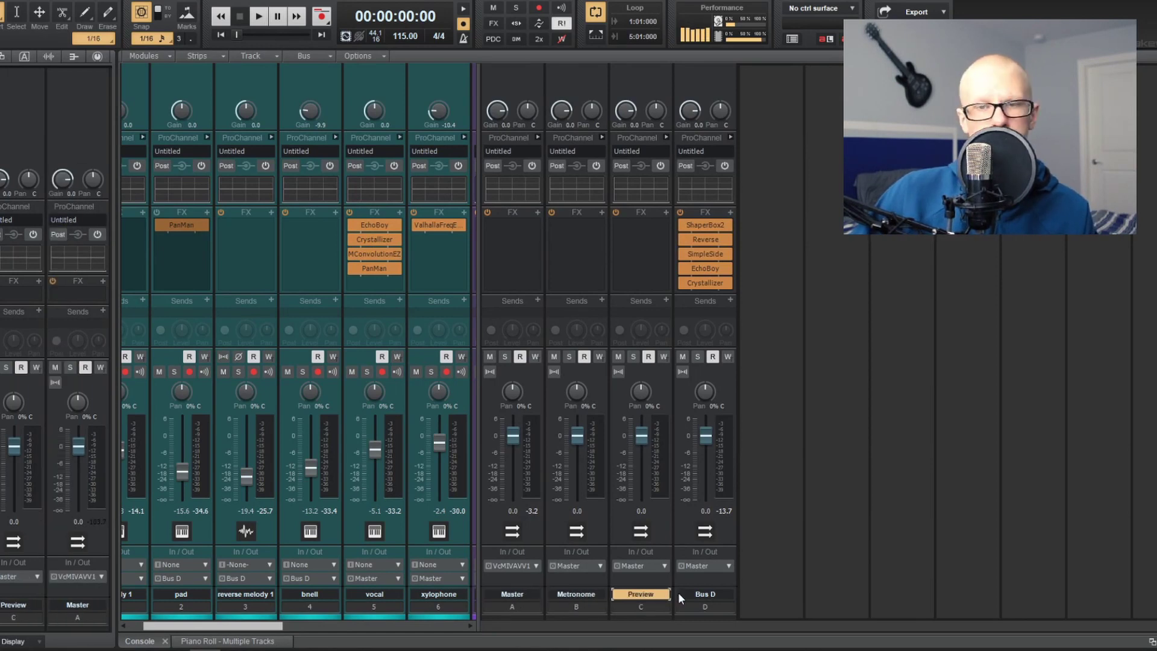
- Insert a new stereo bus after Bus D in the console and name it reverb
{"action": "left_click", "coordinate": [711, 592]}
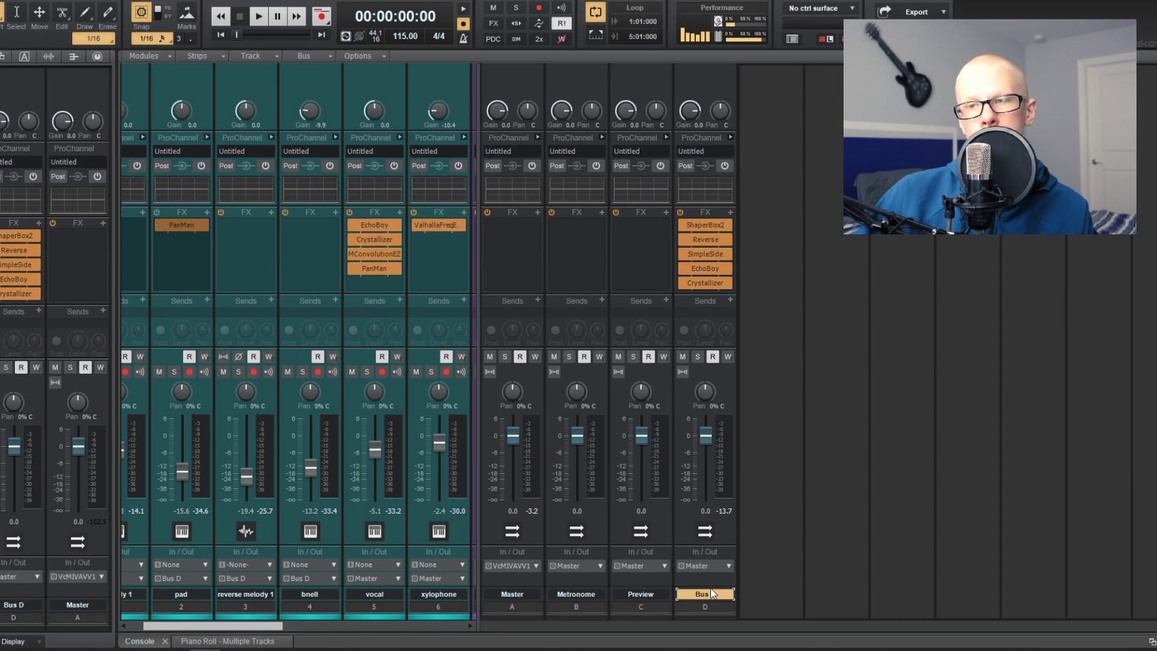
{"action": "right_click", "coordinate": [776, 271]}
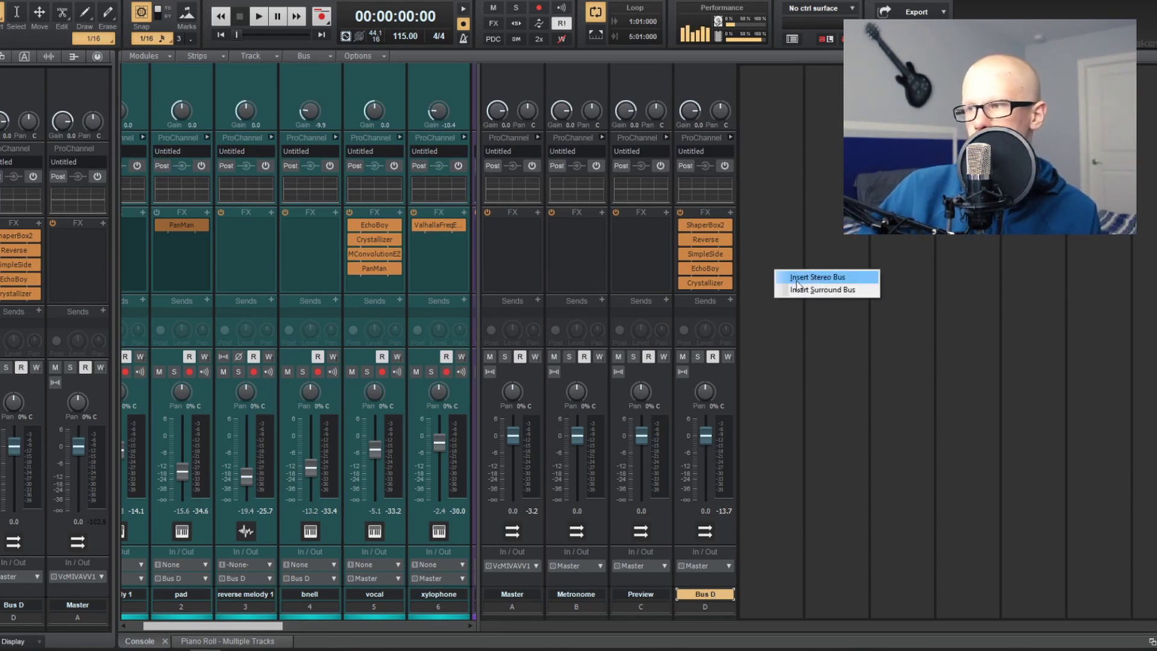
{"action": "left_click", "coordinate": [822, 279]}
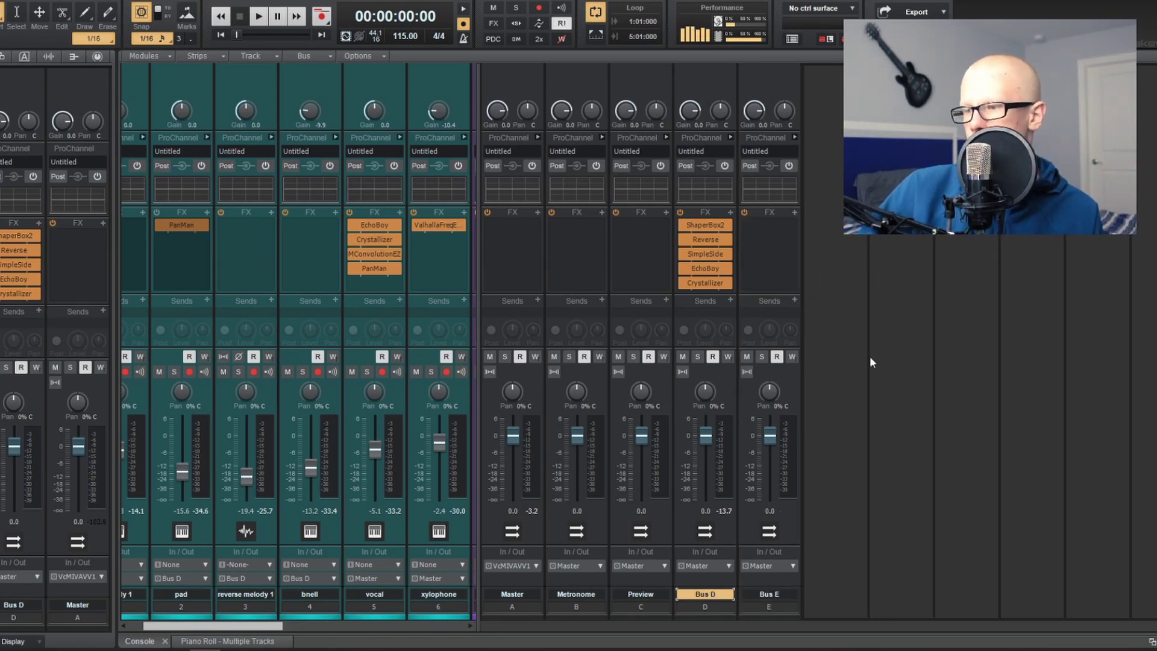
{"action": "double_click", "coordinate": [761, 595]}
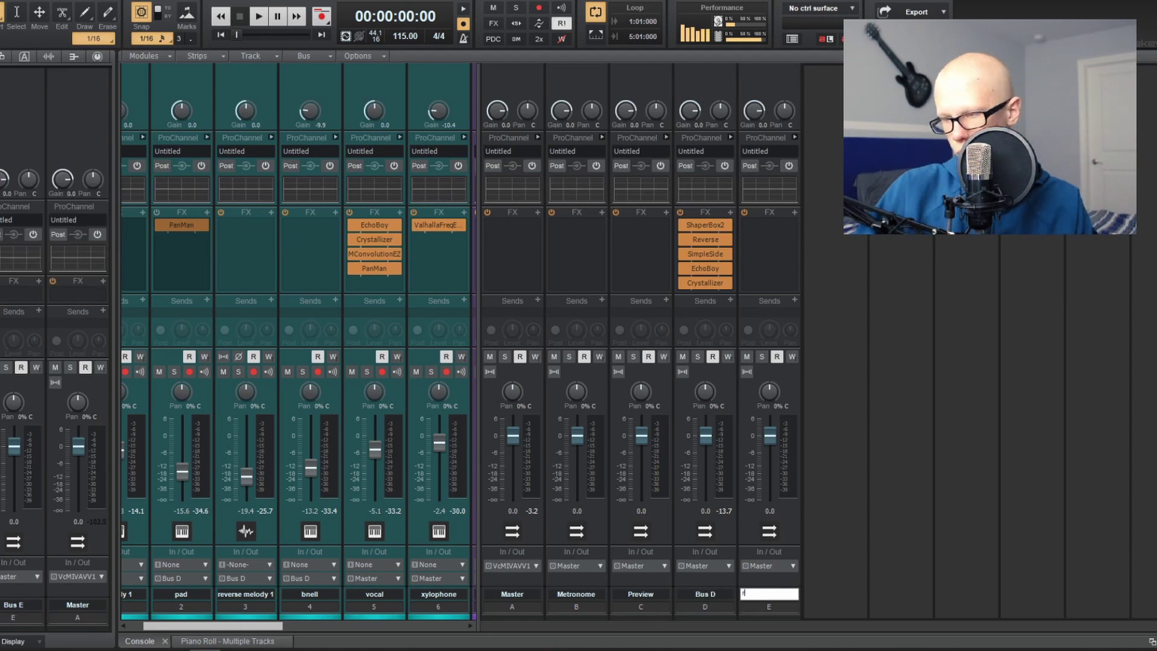
- Insert the BREVERB 2 Cakewalk effect on the reverb bus and pull its Dry level all the way down
{"action": "left_click", "coordinate": [794, 214]}
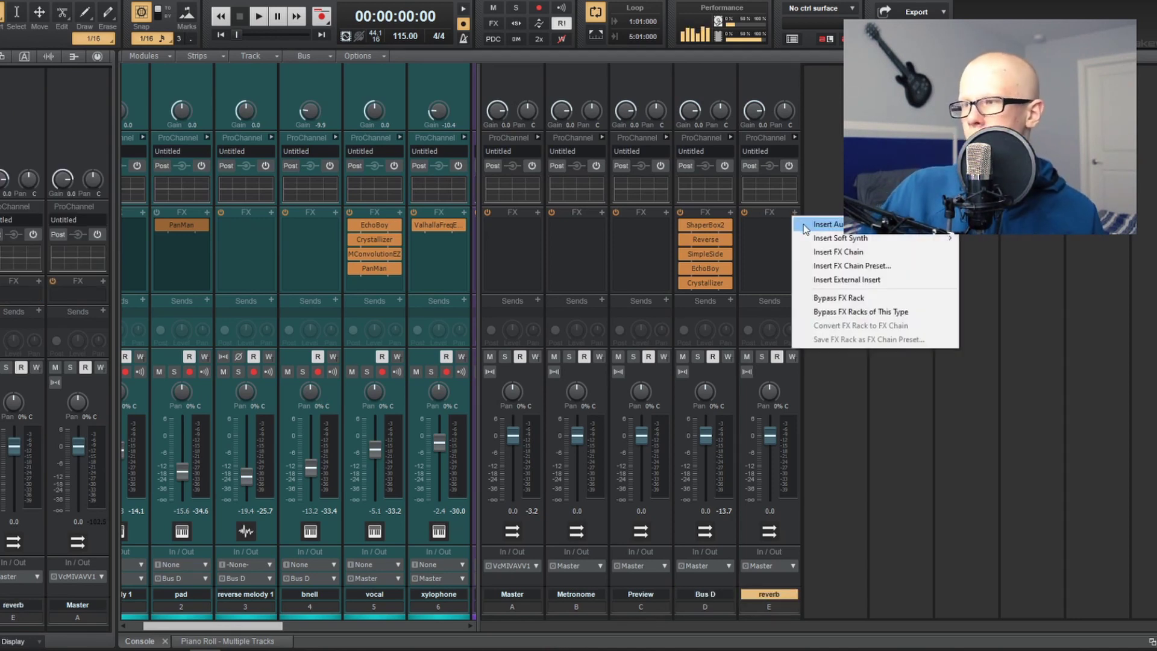
{"action": "mouse_move", "coordinate": [820, 231]}
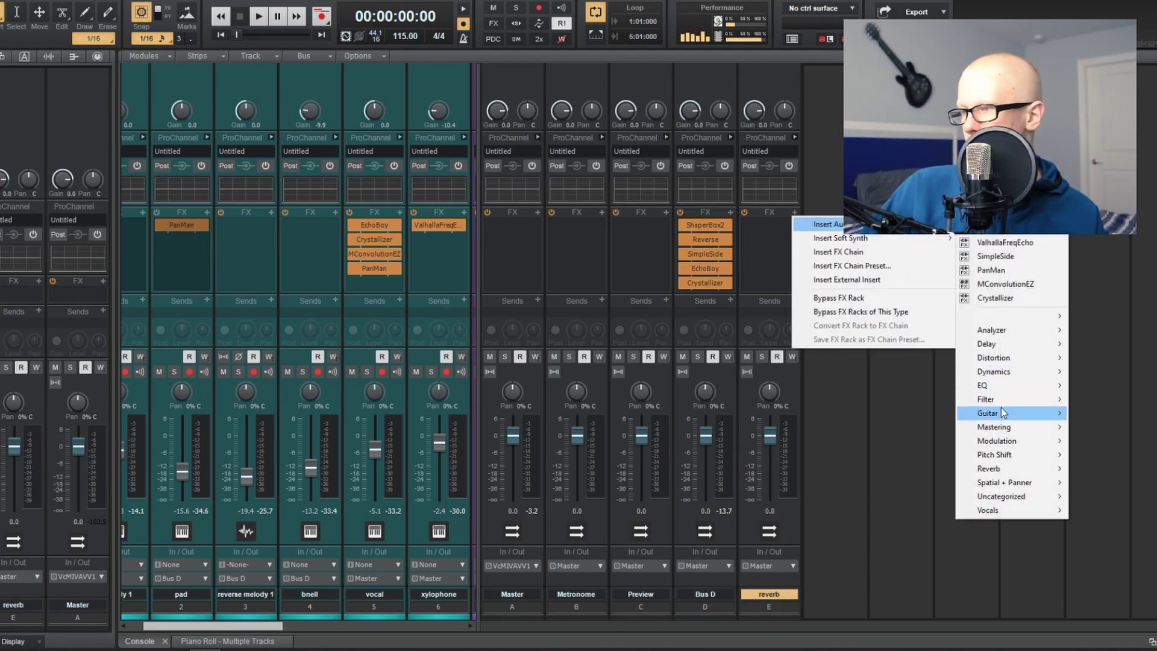
{"action": "mouse_move", "coordinate": [1014, 469]}
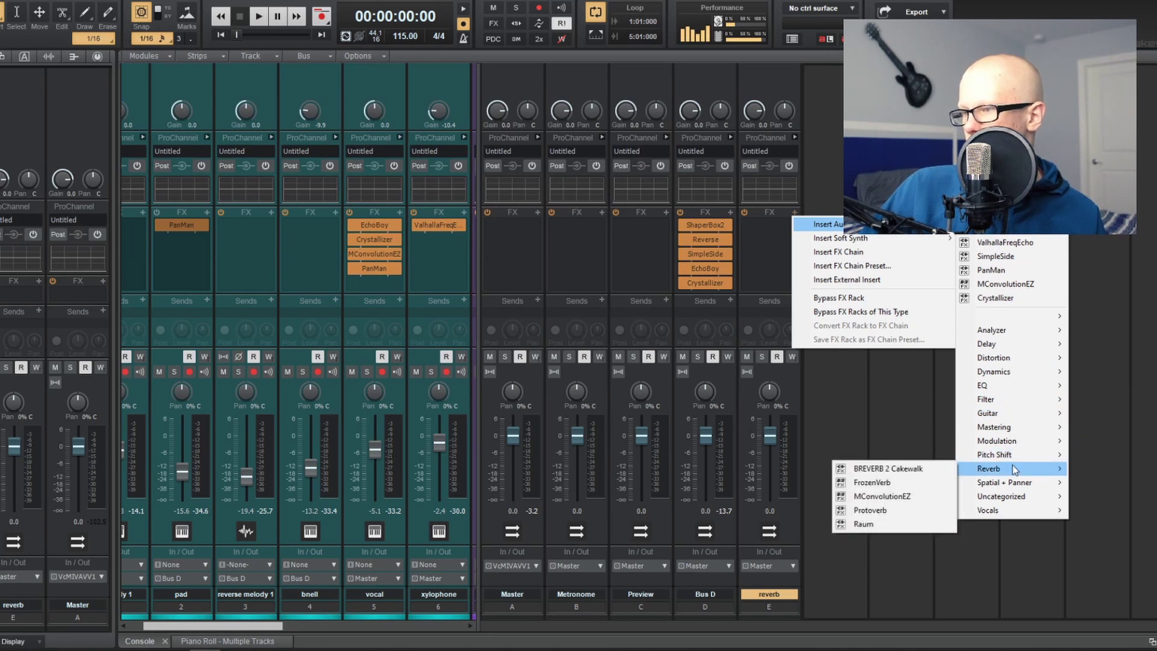
{"action": "left_click", "coordinate": [906, 473]}
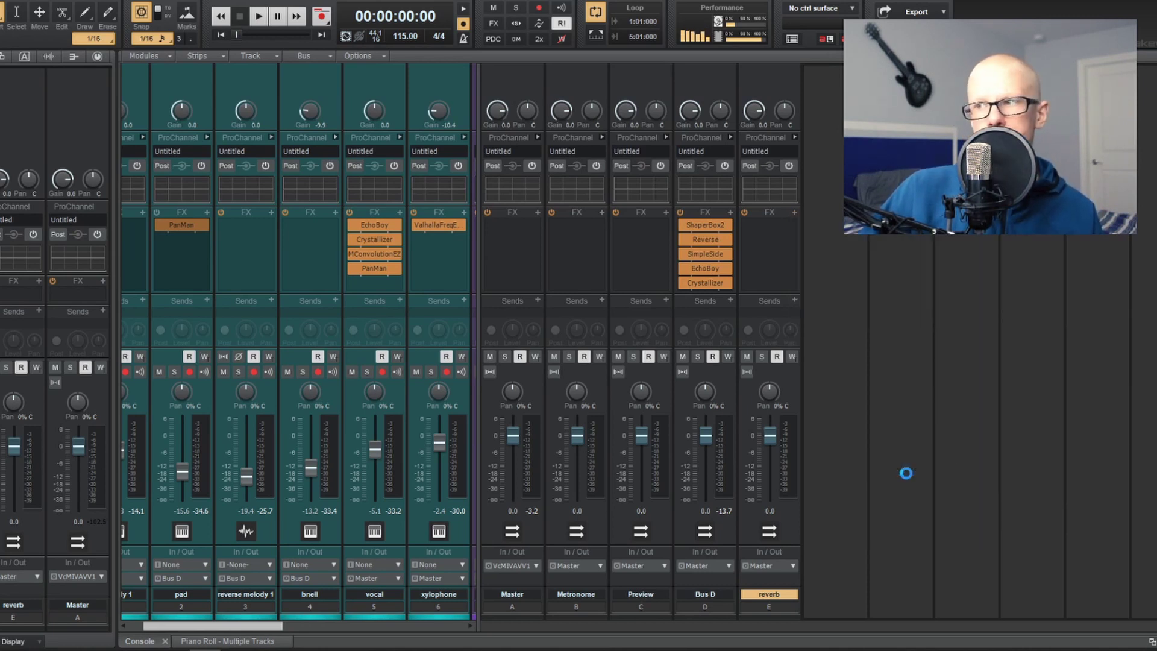
{"action": "key", "text": "d"}
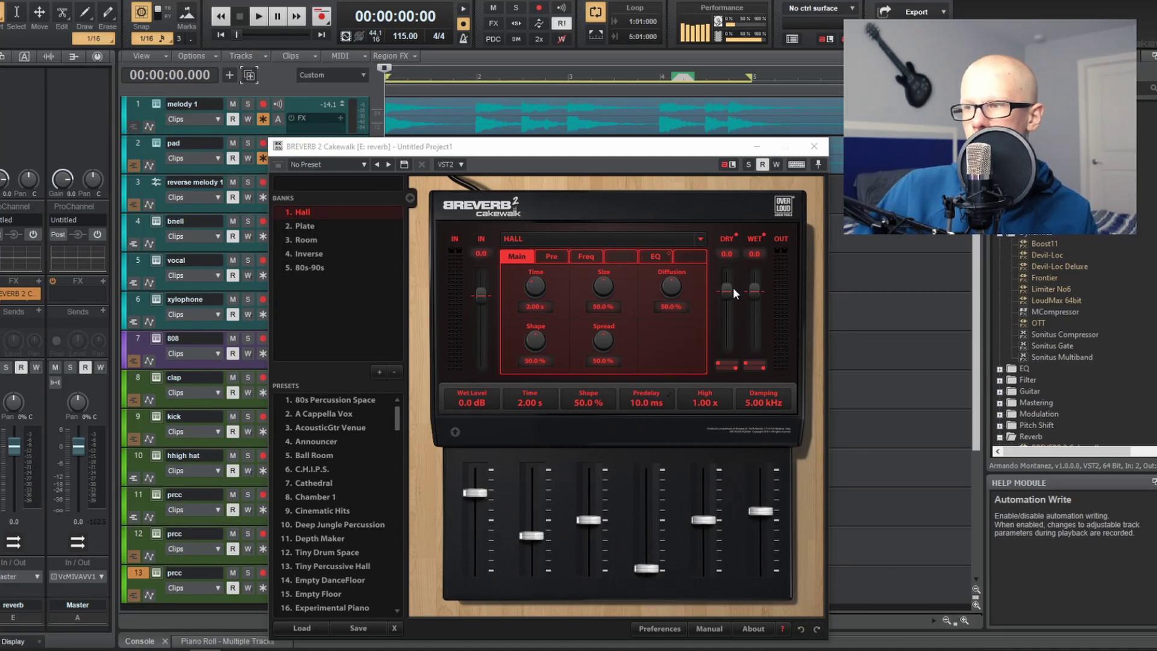
{"action": "left_click_drag", "start_coordinate": [724, 288], "coordinate": [726, 344]}
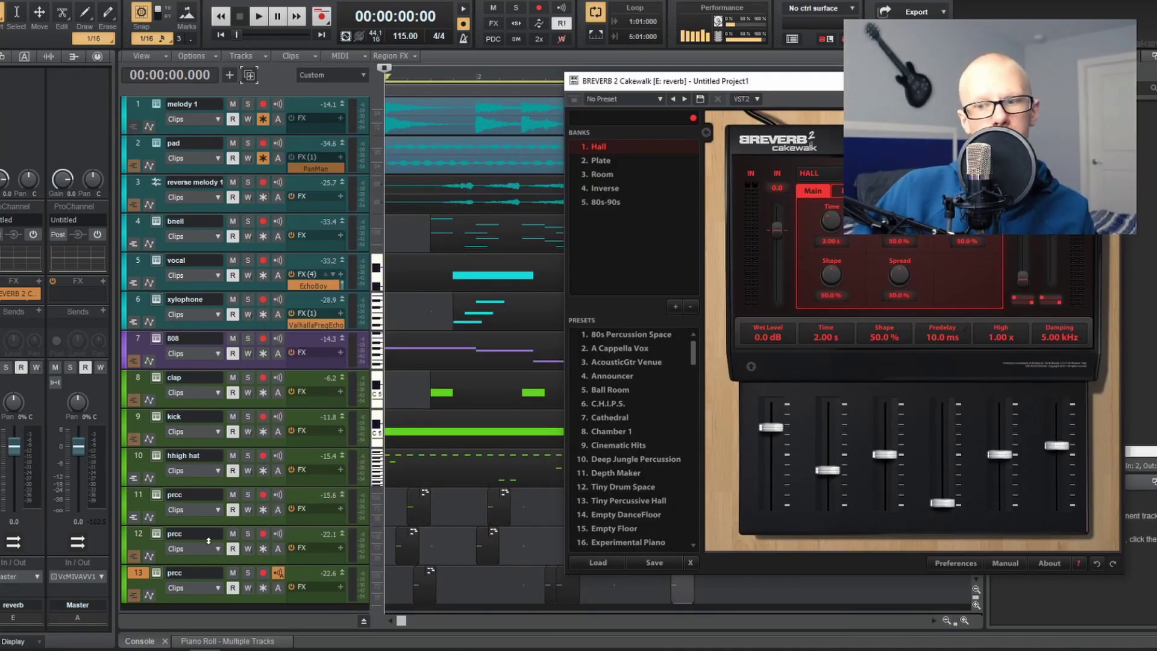
- Add a send to the reverb bus on the prcc track 13
{"action": "left_click", "coordinate": [146, 570]}
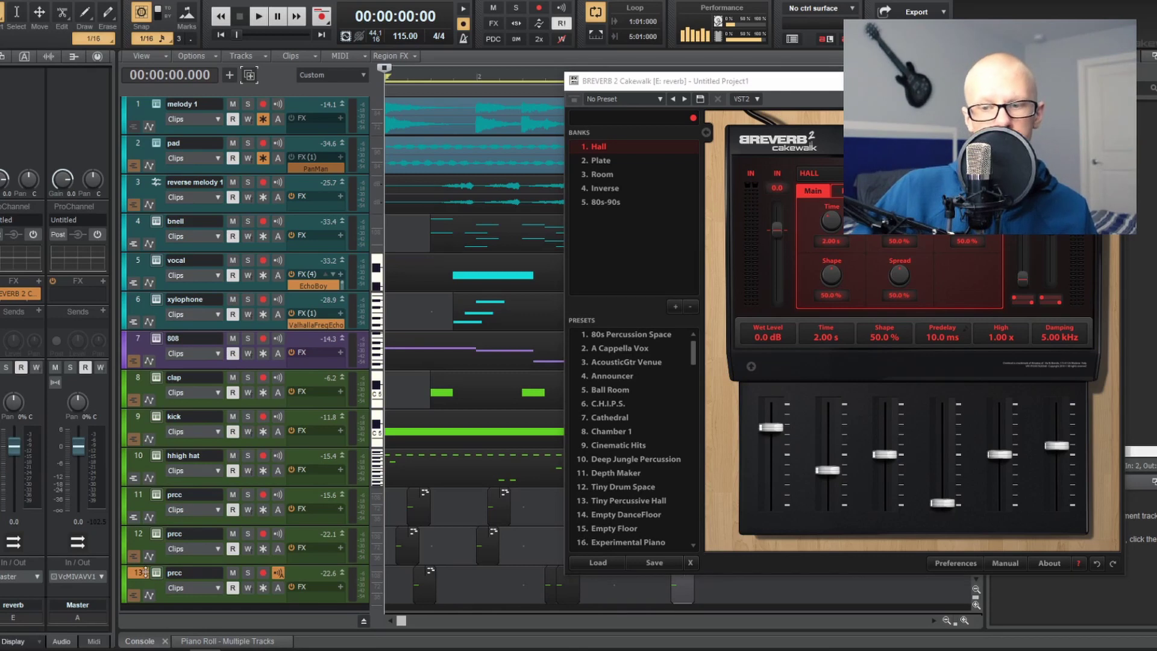
{"action": "left_click", "coordinate": [39, 309]}
{"action": "left_click", "coordinate": [62, 416]}
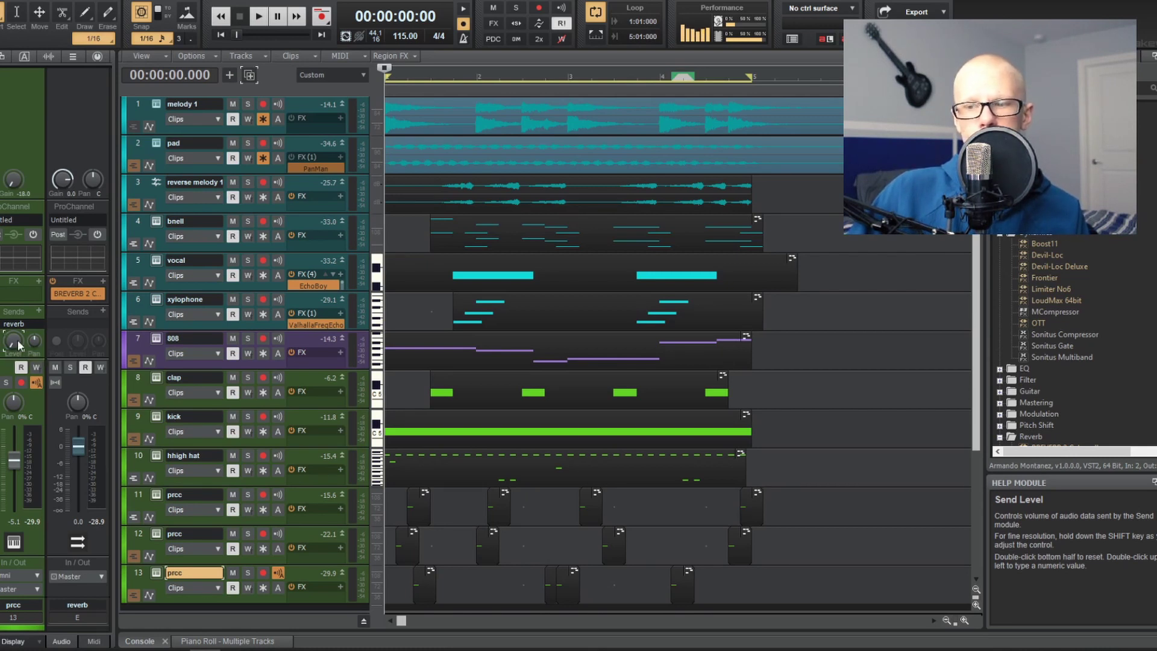
- Play the beat and adjust track 13's reverb send level by ear, stopping playback when done
{"action": "key", "text": "space"}
{"action": "key", "text": "space"}
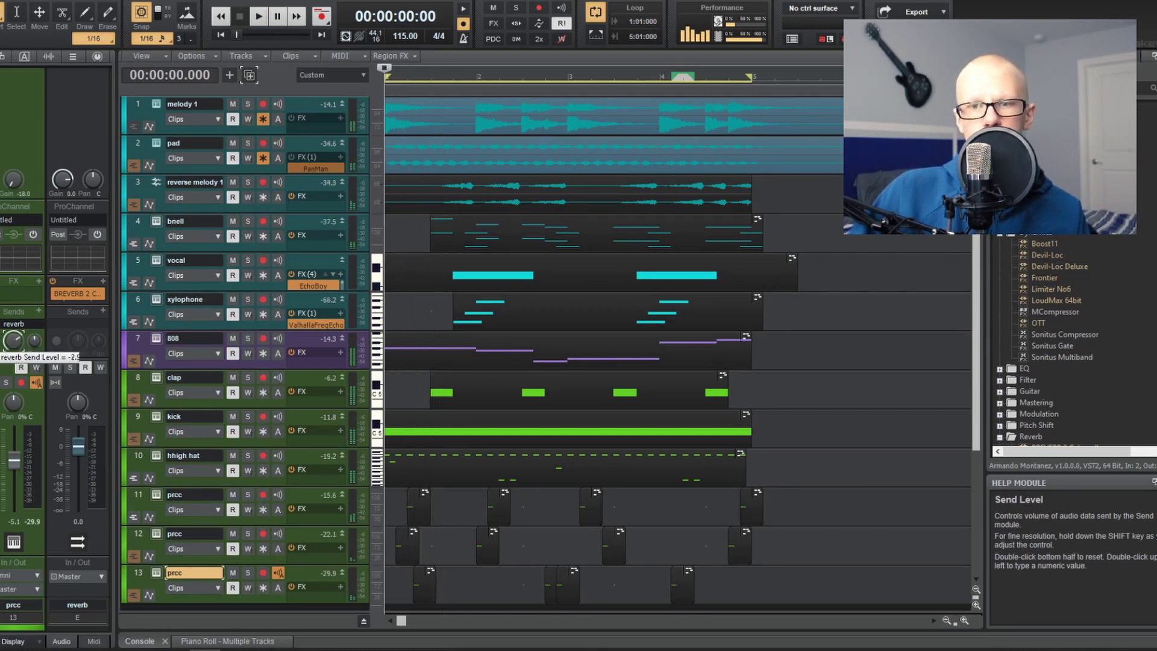
{"action": "key", "text": "space"}
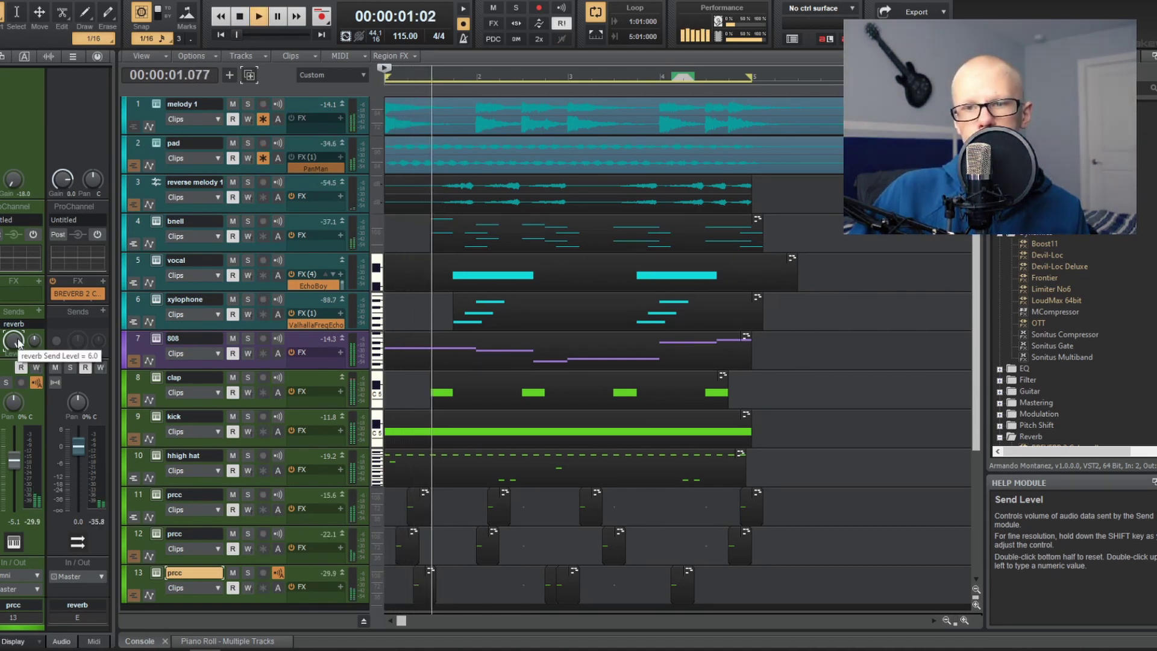
{"action": "left_click_drag", "start_coordinate": [18, 342], "coordinate": [17, 373]}
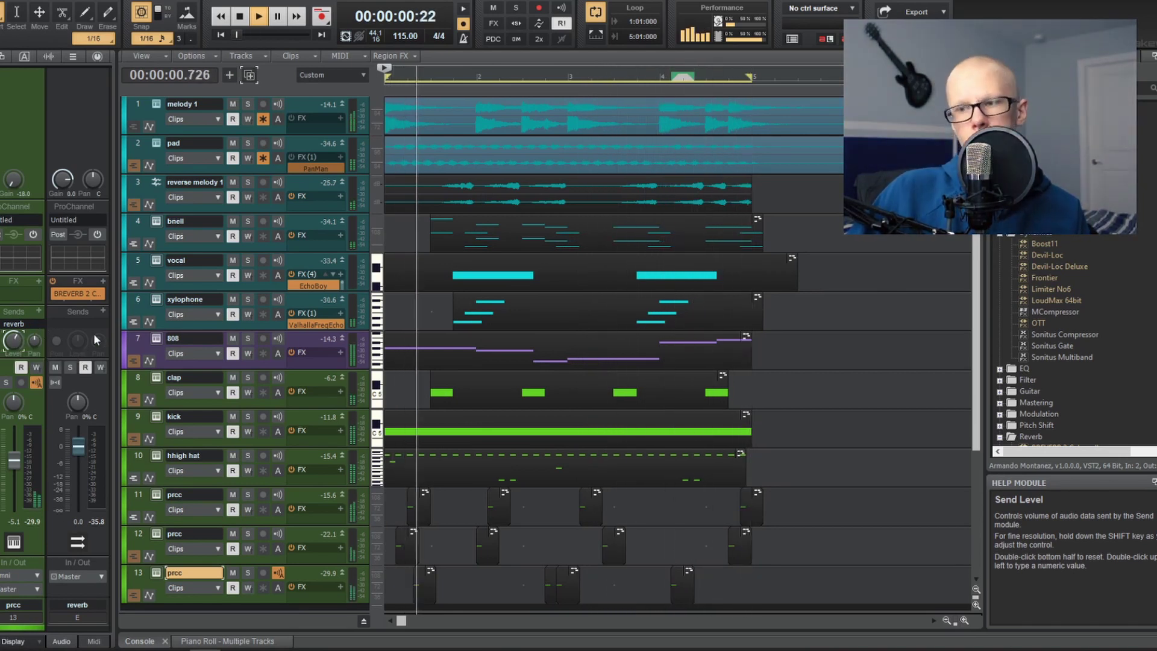
{"action": "key", "text": "space"}
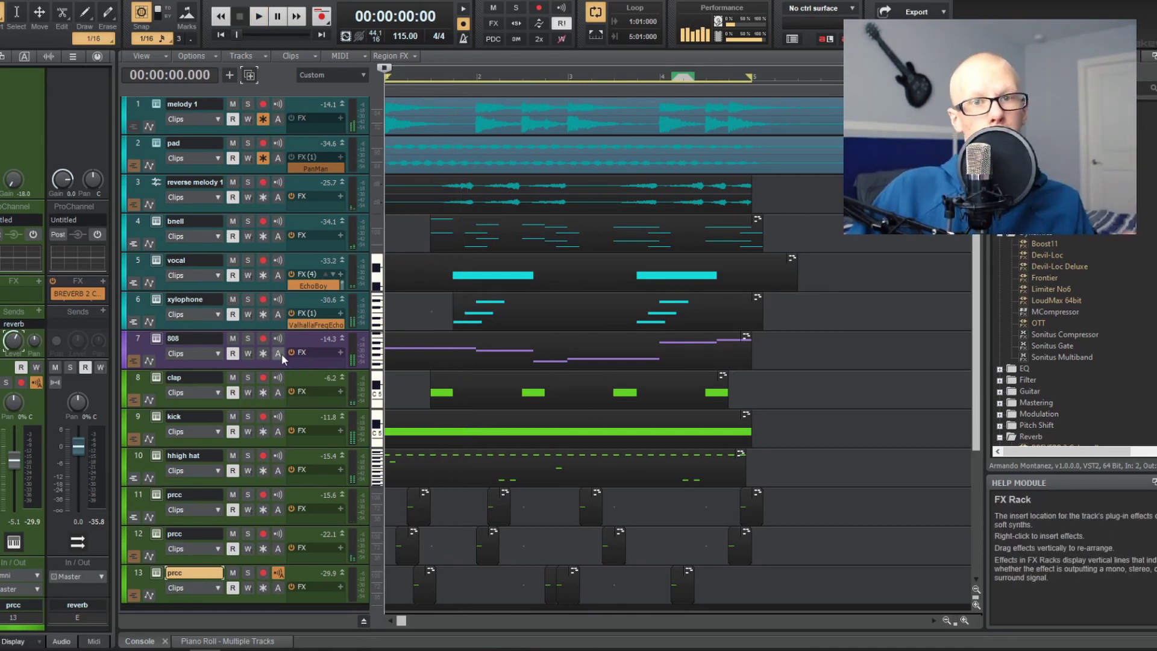
- Add a send to the reverb bus on the clap track
{"action": "left_click", "coordinate": [135, 379]}
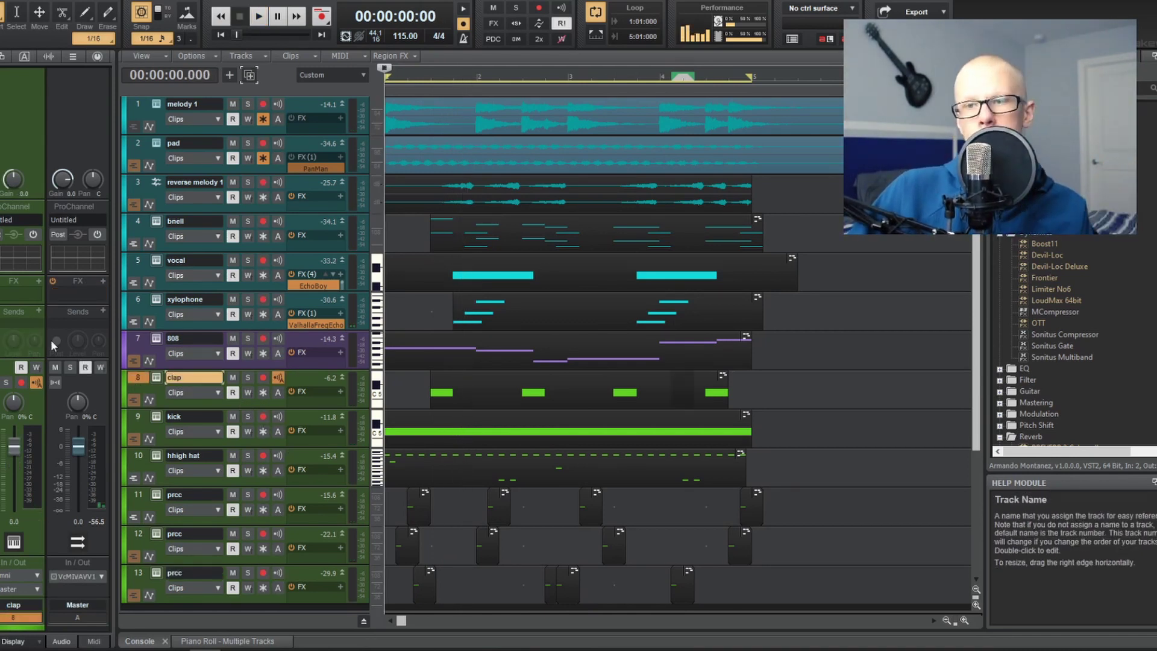
{"action": "left_click", "coordinate": [39, 311]}
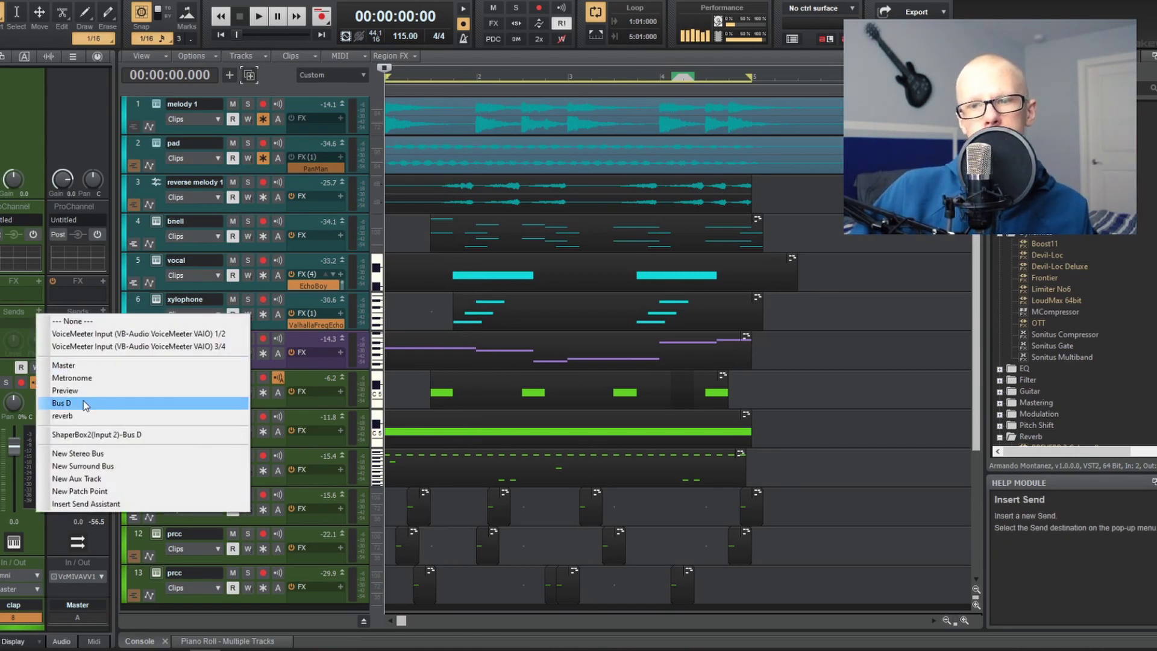
{"action": "left_click", "coordinate": [81, 420]}
- Adjust the clap track's reverb send level by ear while playing the beat
{"action": "left_click_drag", "start_coordinate": [14, 350], "coordinate": [13, 357]}
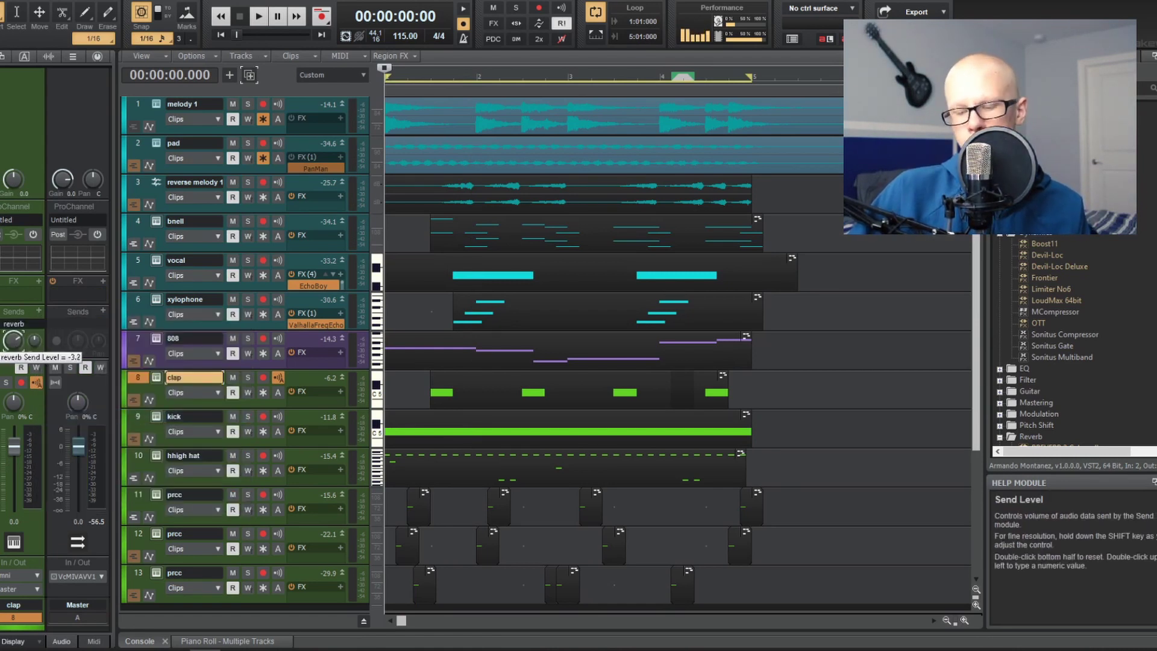
{"action": "left_click", "coordinate": [14, 341]}
{"action": "key", "text": "space"}
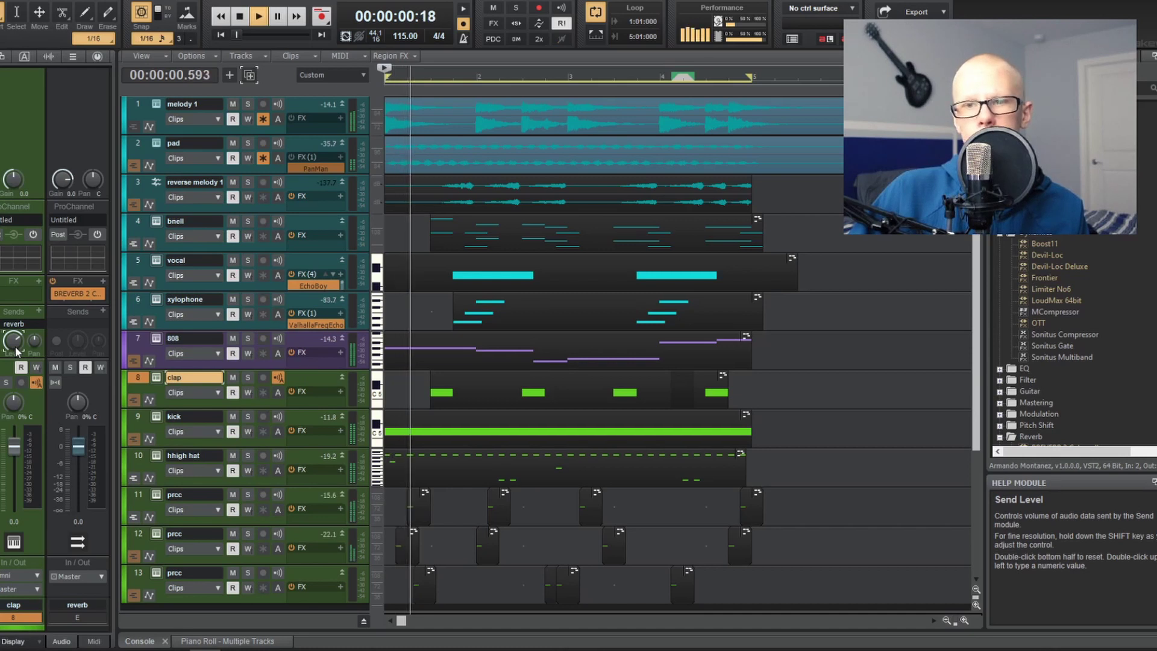
{"action": "left_click_drag", "start_coordinate": [13, 341], "coordinate": [14, 361]}
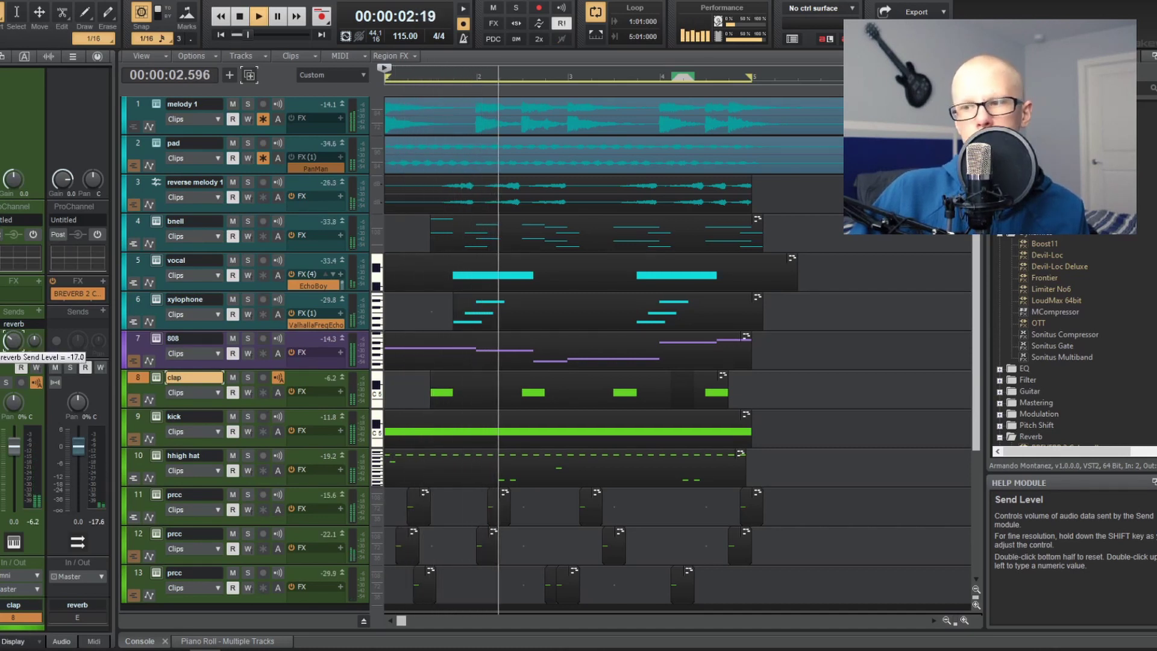
{"action": "mouse_move", "coordinate": [13, 341]}
{"action": "left_mouse_down"}
{"action": "mouse_move", "coordinate": [13, 331]}
{"action": "mouse_move", "coordinate": [13, 353]}
{"action": "left_mouse_up"}
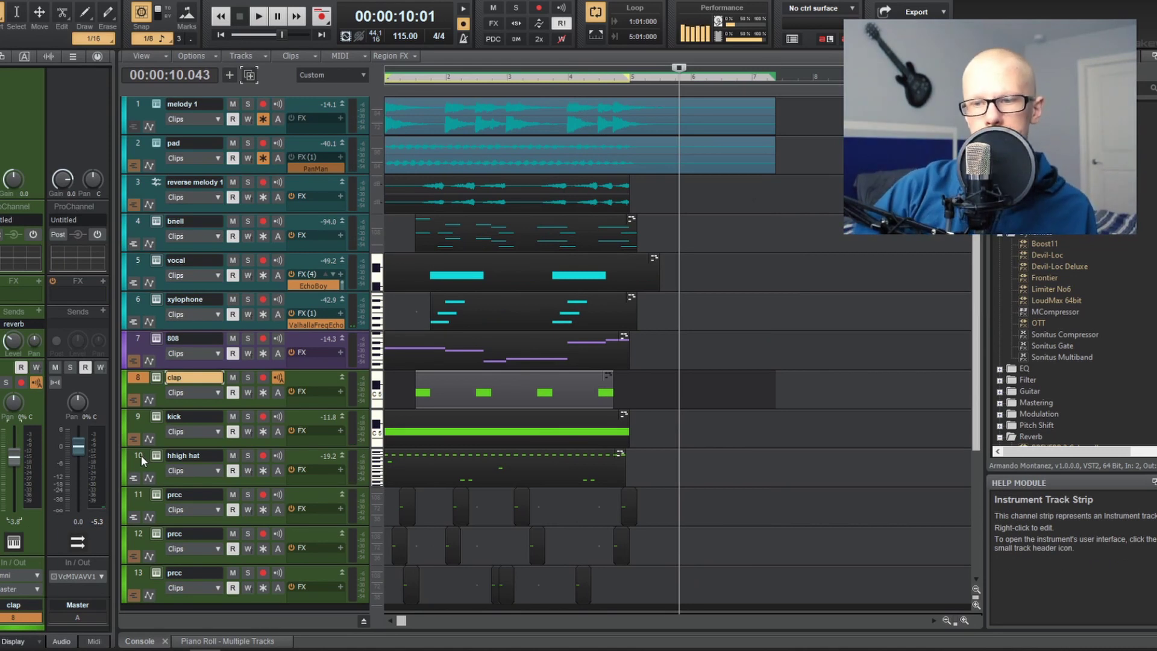
- Duplicate the hhigh hat track 10 as a new track 11 without its clips, and open the hi-hat notes in the Piano Roll
{"action": "left_click", "coordinate": [141, 454]}
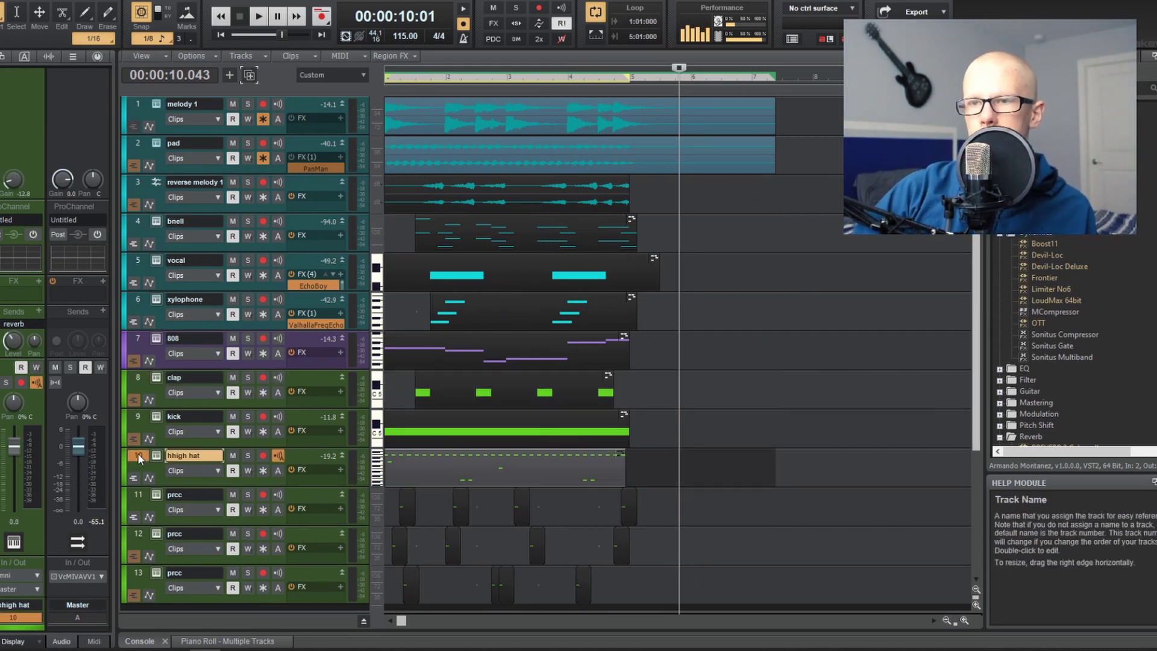
{"action": "left_click", "coordinate": [249, 75]}
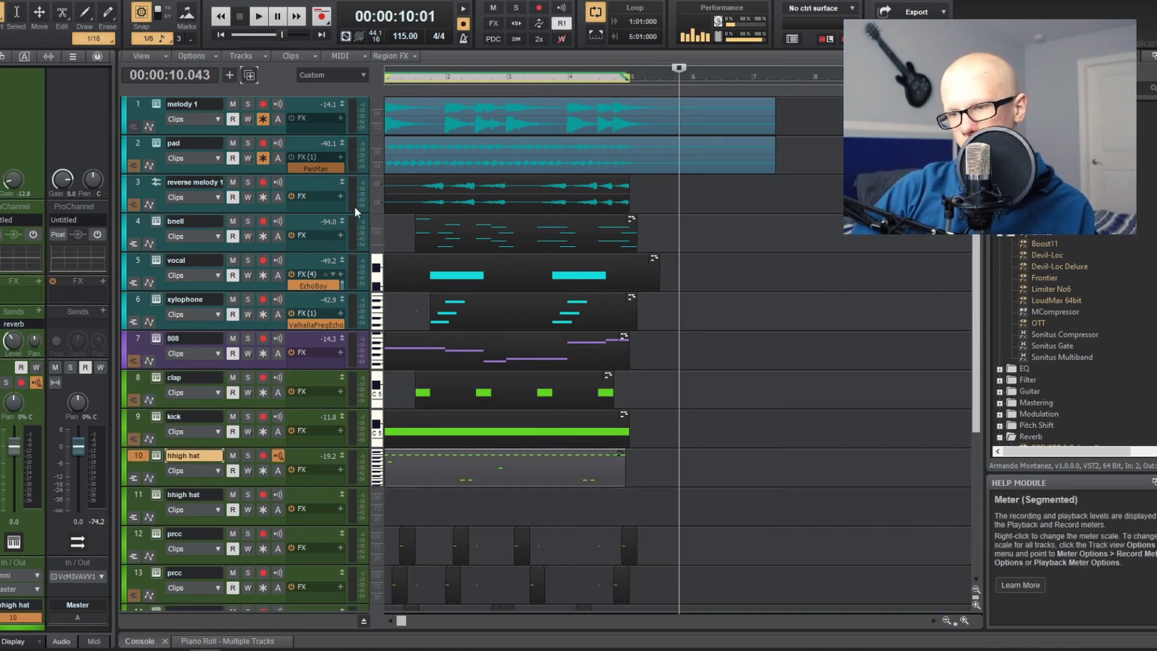
{"action": "key", "text": "alt+3"}
{"action": "key", "text": "shift+d"}
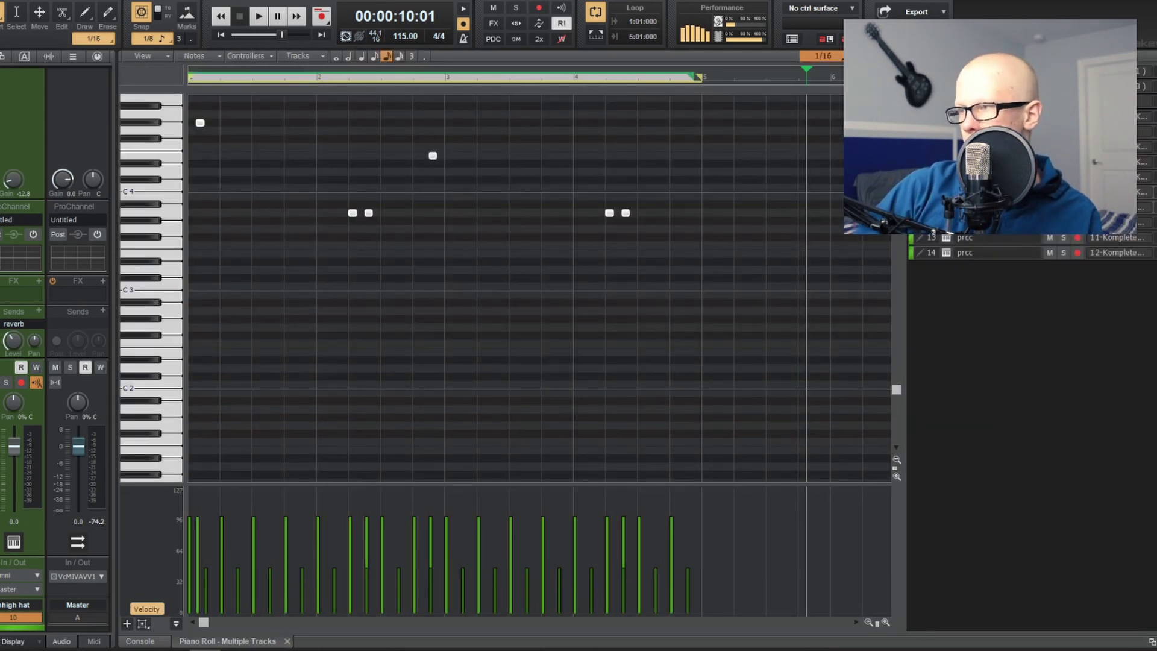
- Show the duplicated hhigh hat track 11 in the Piano Roll and set the snap resolution to 64th notes
{"action": "key", "text": "Down"}
{"action": "key", "text": "t"}
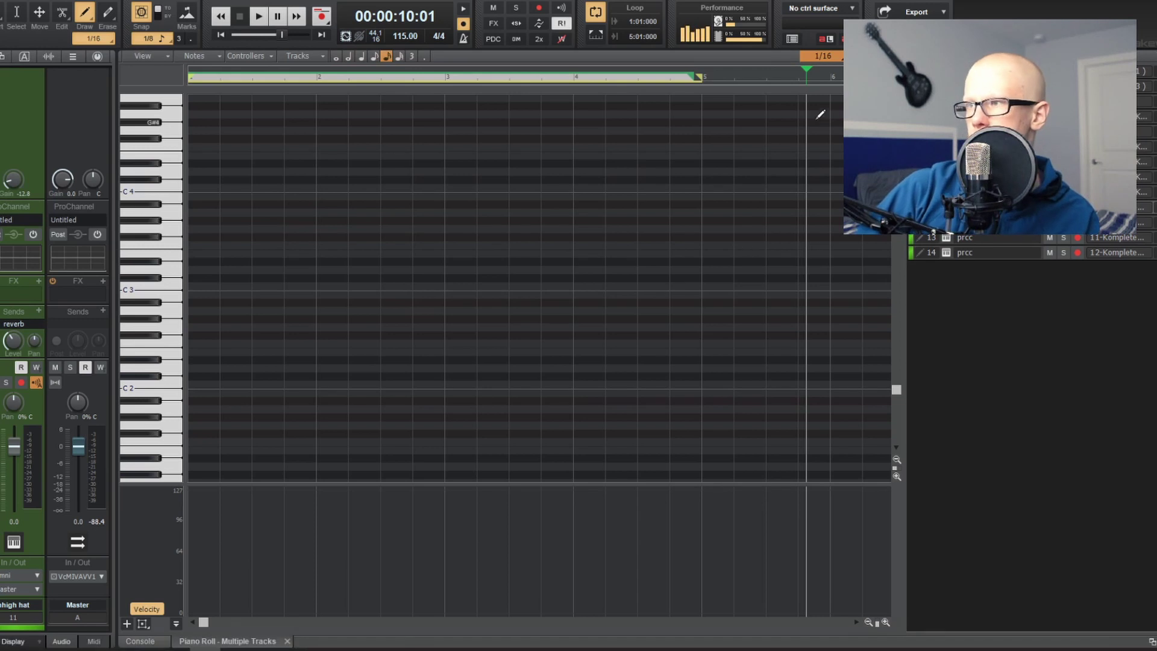
{"action": "left_click", "coordinate": [819, 56]}
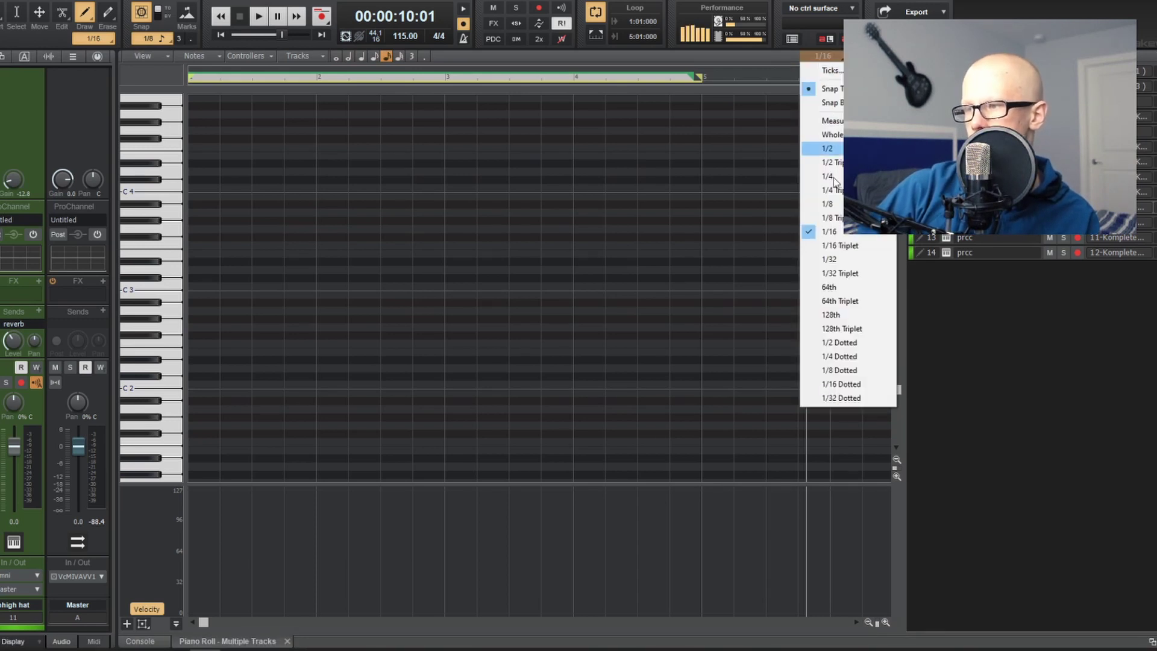
{"action": "left_click", "coordinate": [846, 288]}
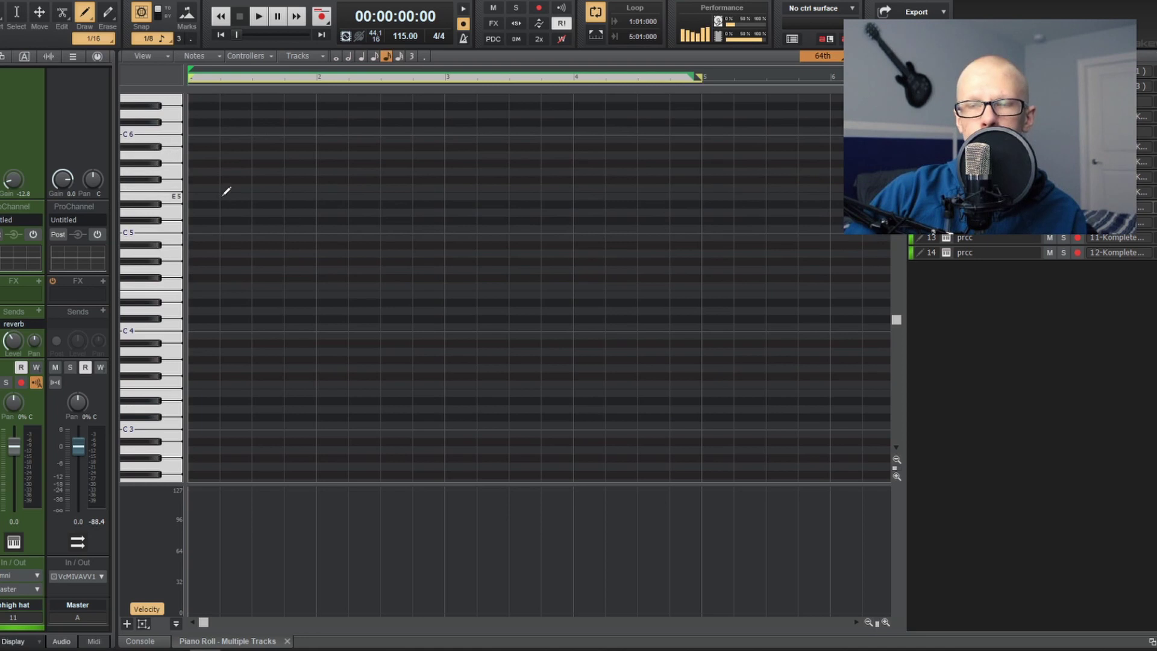
{"action": "left_click", "coordinate": [226, 163]}
{"action": "left_click", "coordinate": [229, 156]}
{"action": "left_click", "coordinate": [242, 147]}
{"action": "left_click", "coordinate": [209, 197]}
{"action": "mouse_move", "coordinate": [500, 194]}
{"action": "left_mouse_down"}
{"action": "mouse_move", "coordinate": [597, 410]}
{"action": "mouse_move", "coordinate": [581, 230]}
{"action": "left_mouse_up"}
{"action": "key", "text": "ctrl+z"}
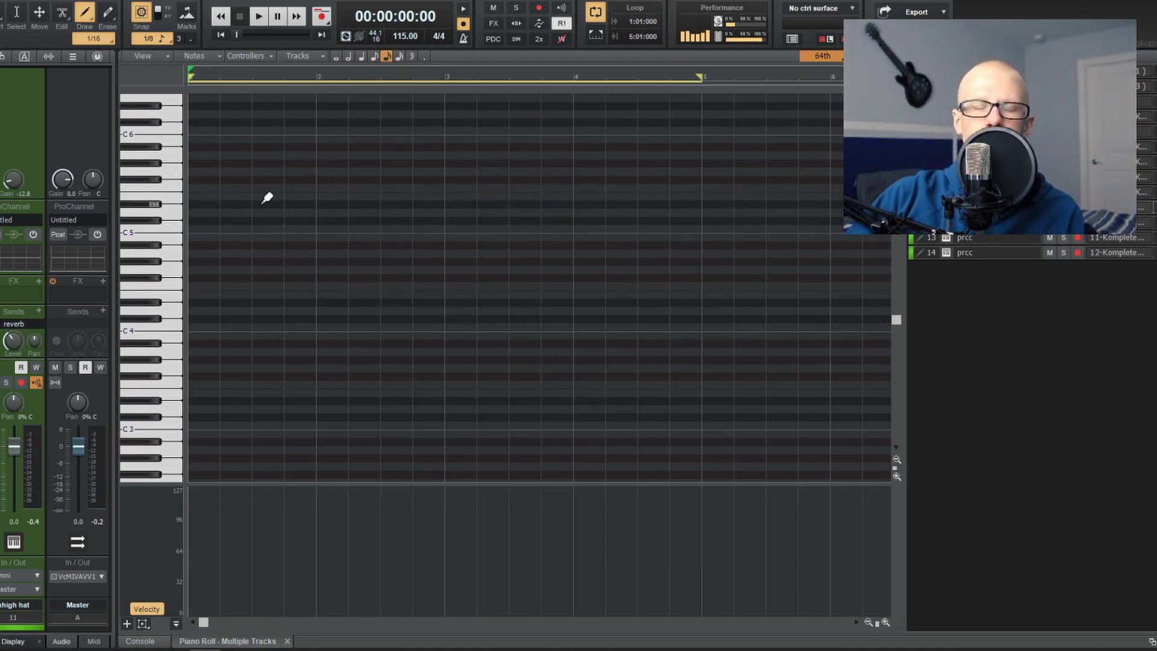
- Listen to the start of the beat and draw a rising 64th-note hi-hat run from D5 to Bb5 leading into bar 2
{"action": "key", "text": "space"}
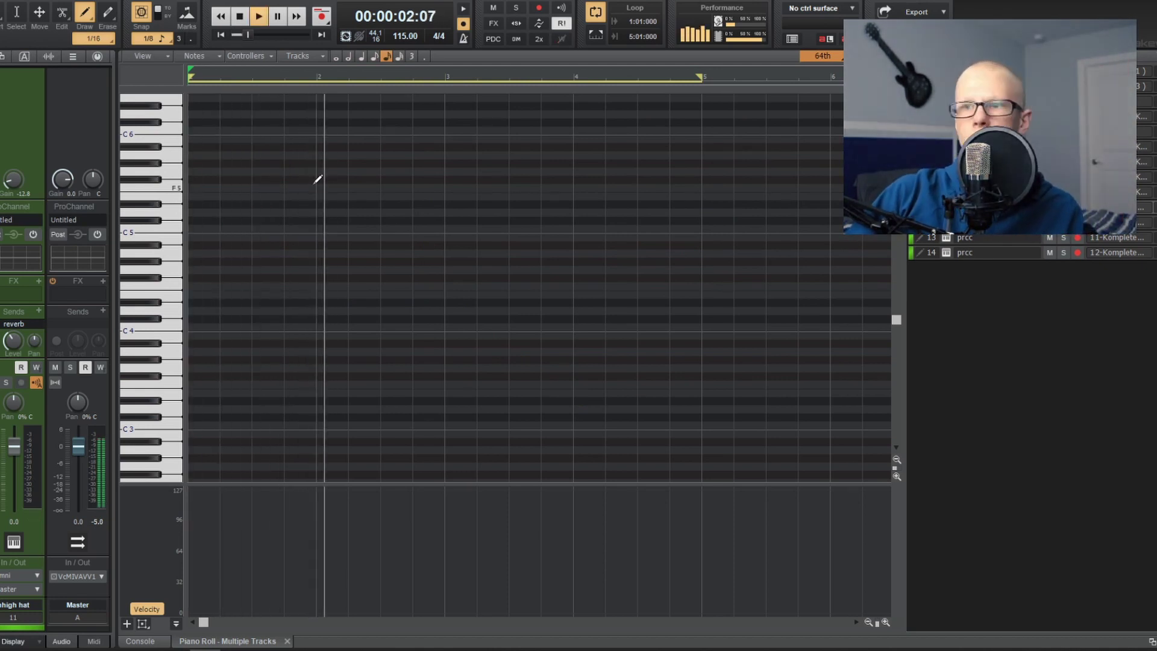
{"action": "key", "text": "alt+space"}
{"action": "key", "text": "Escape"}
{"action": "key", "text": "space"}
{"action": "left_click_drag", "start_coordinate": [304, 211], "coordinate": [322, 147]}
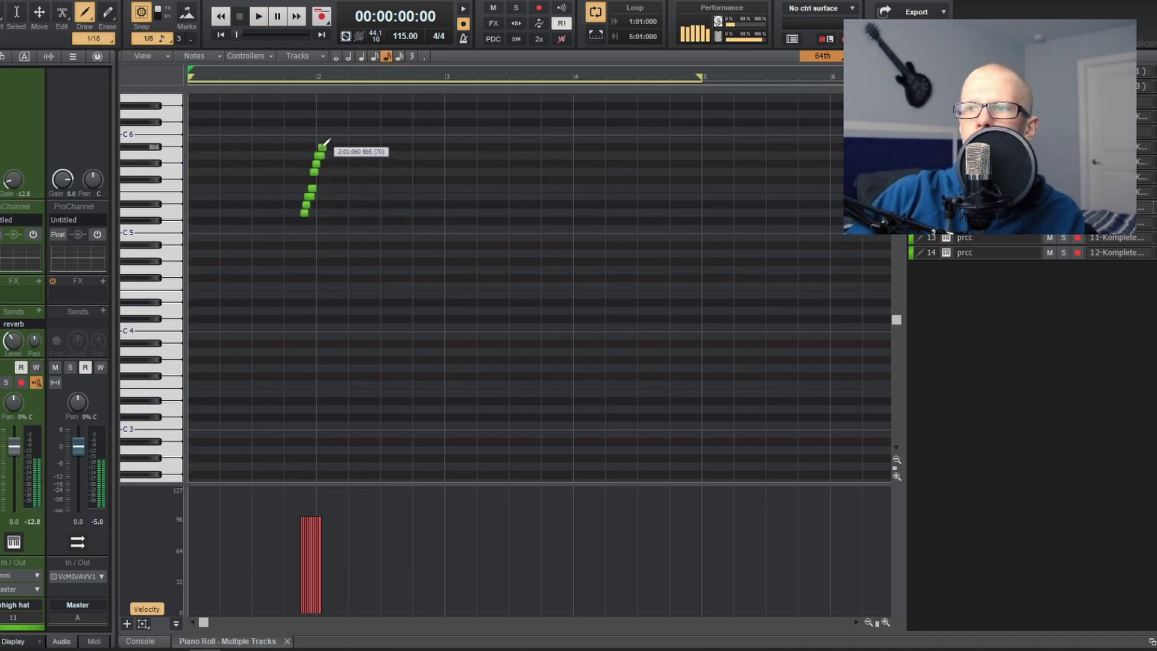
- Play the beat and remove the Bb5 note so the rising run into bar 2 ends on A5
{"action": "key", "text": "space"}
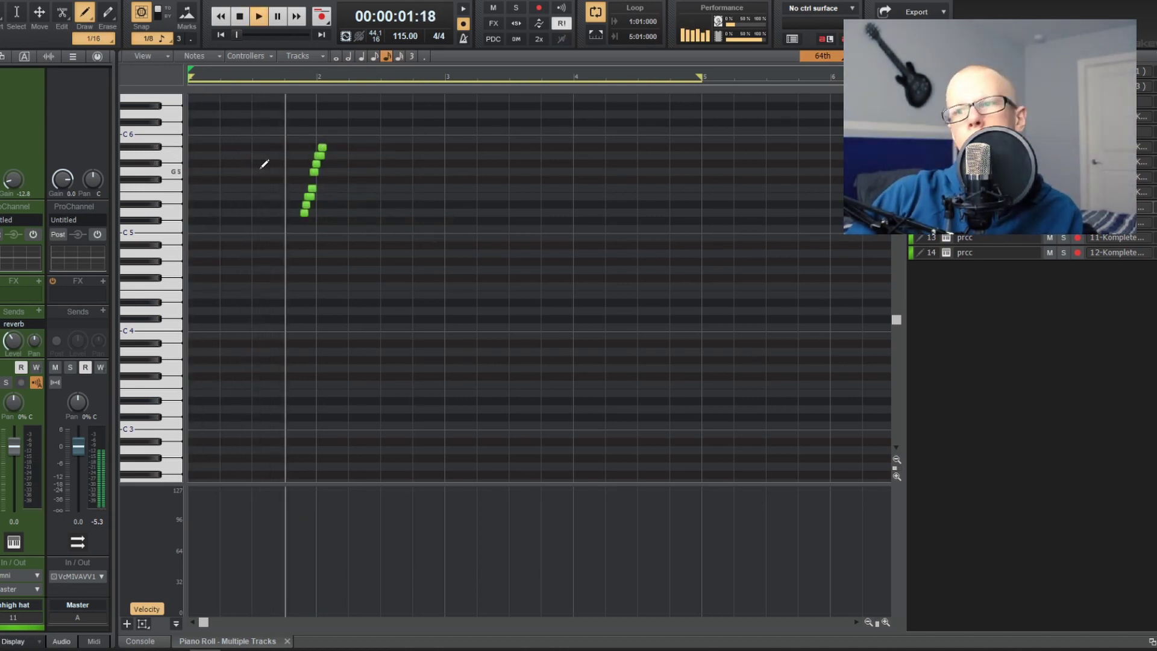
{"action": "left_click", "coordinate": [164, 150]}
{"action": "key", "text": "Delete"}
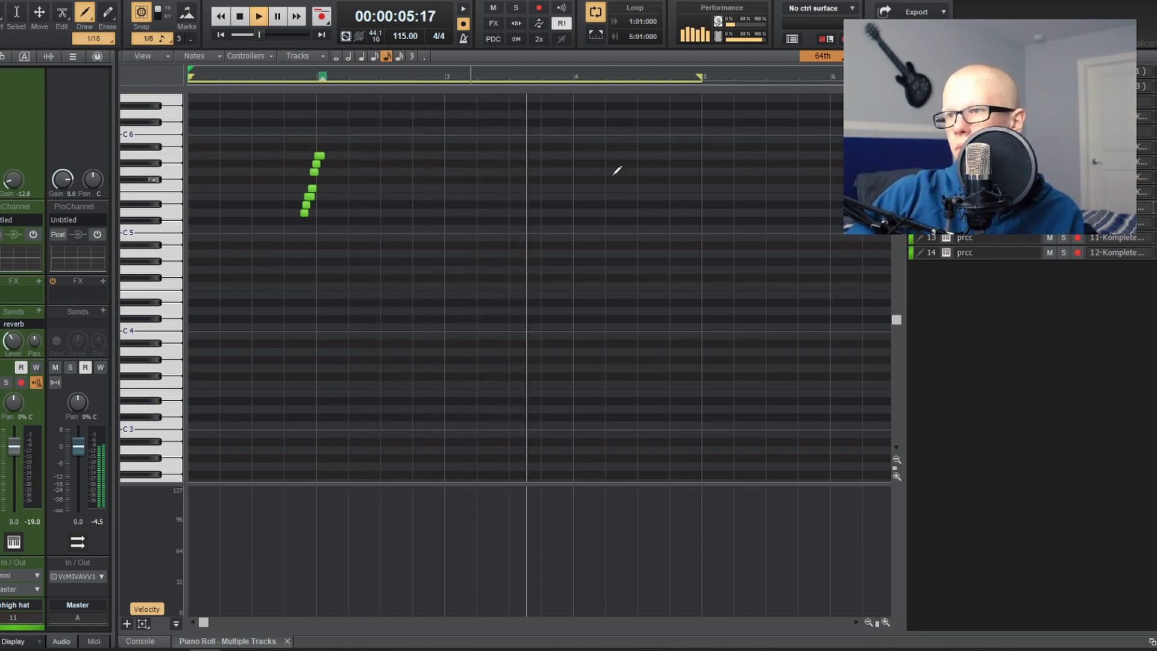
{"action": "key", "text": "space"}
- Draw short 64th-note hi-hat rolls on C6 and A5 at the end of bar 3 and play them back
{"action": "left_click", "coordinate": [545, 129]}
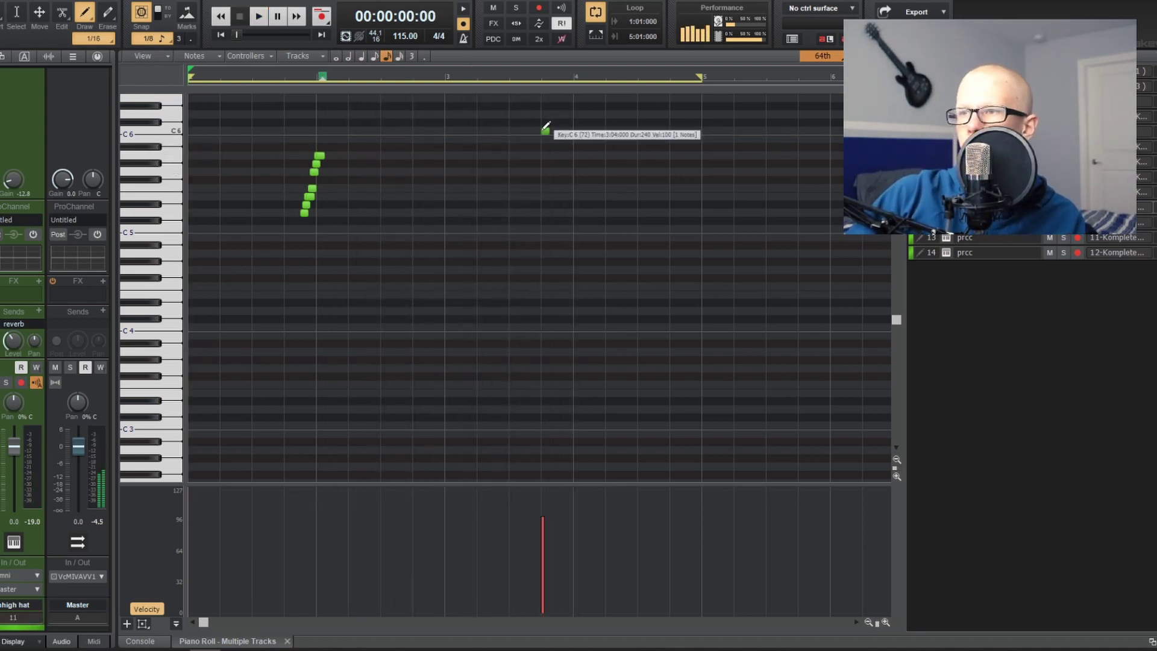
{"action": "left_click_drag", "start_coordinate": [559, 157], "coordinate": [570, 158]}
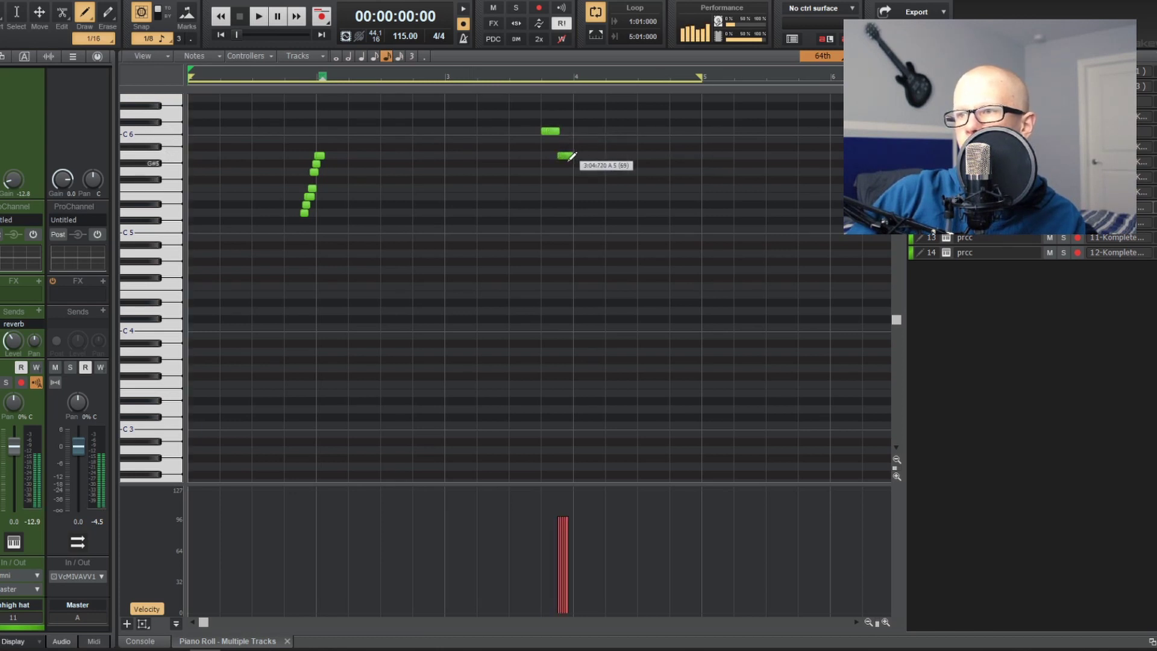
{"action": "key", "text": "space"}
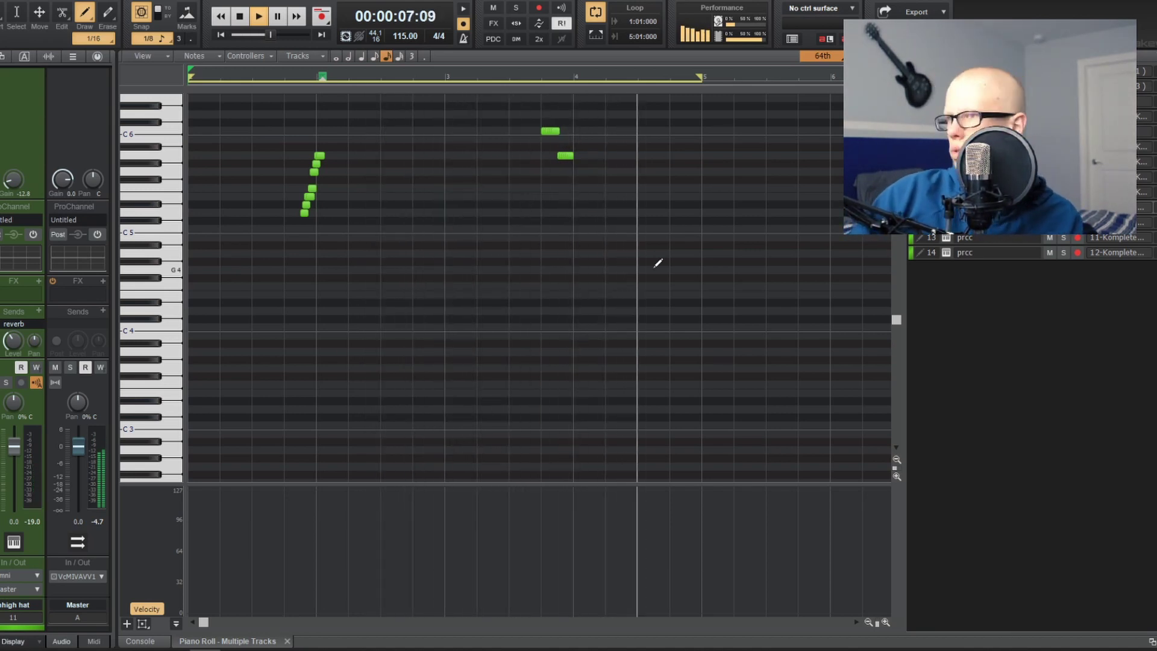
{"action": "key", "text": "space"}
- Draw a short hi-hat run rising from C5 to Eb5 late in bar 4 and listen to the loop
{"action": "left_click", "coordinate": [653, 229]}
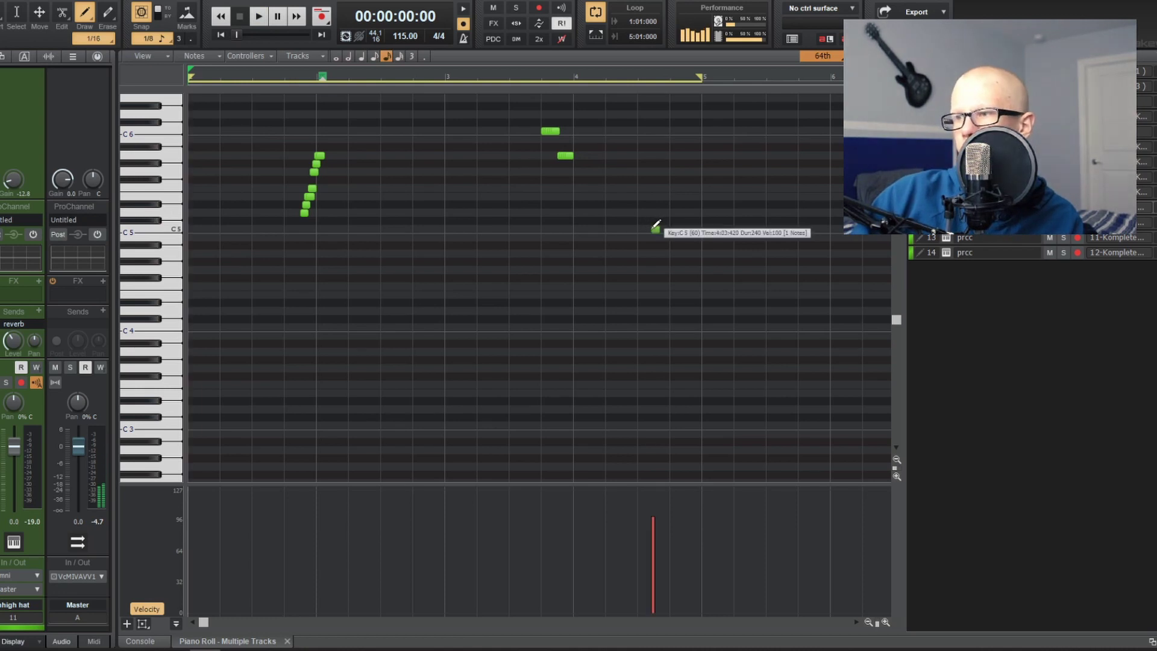
{"action": "left_click", "coordinate": [658, 220]}
{"action": "left_click", "coordinate": [663, 213]}
{"action": "key", "text": "space"}
{"action": "left_click_drag", "start_coordinate": [660, 184], "coordinate": [690, 195]}
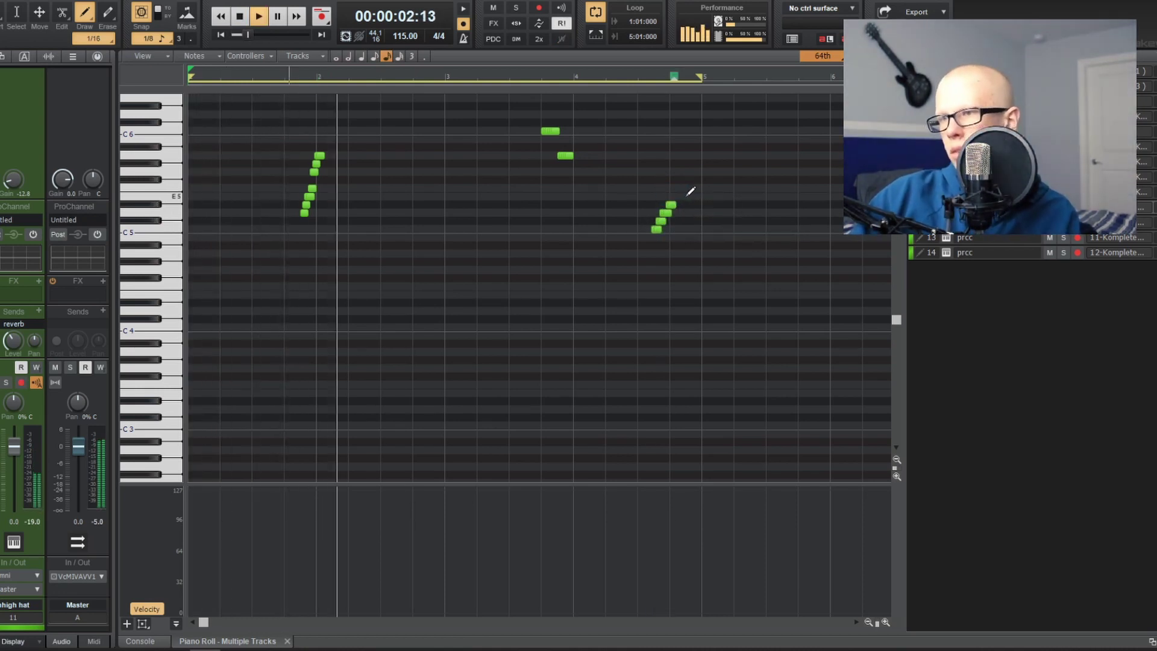
{"action": "scroll", "coordinate": [603, 251], "scroll_direction": "down", "scroll_amount": 2}
{"action": "scroll", "coordinate": [603, 251], "scroll_direction": "down", "scroll_amount": 1}
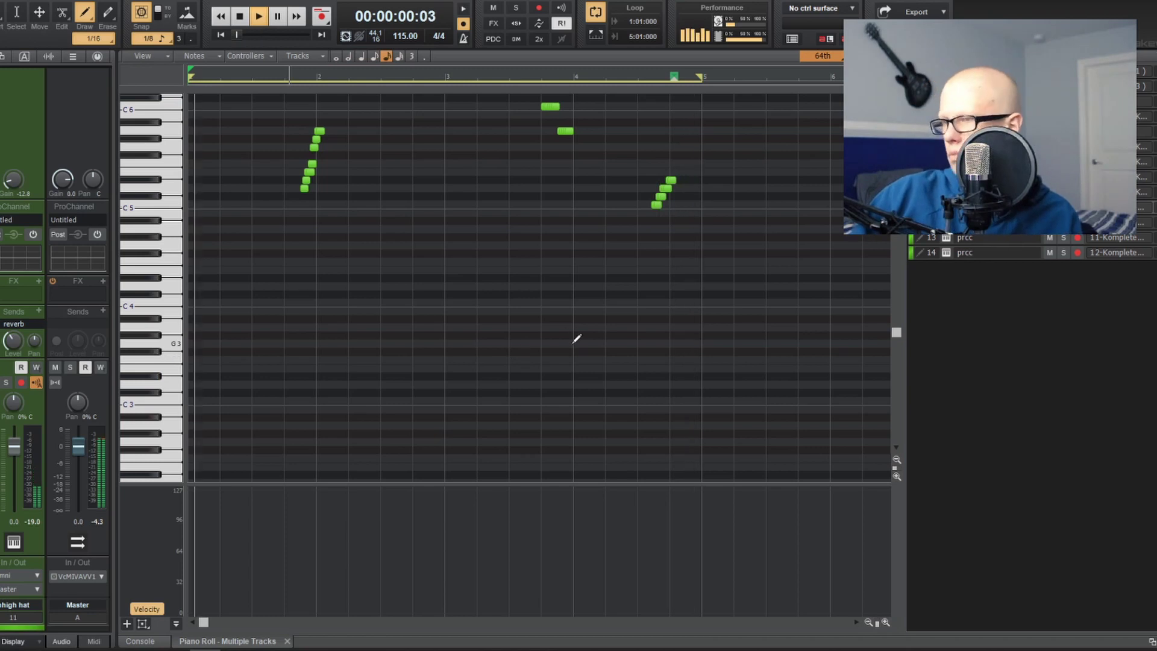
{"action": "key", "text": "space"}
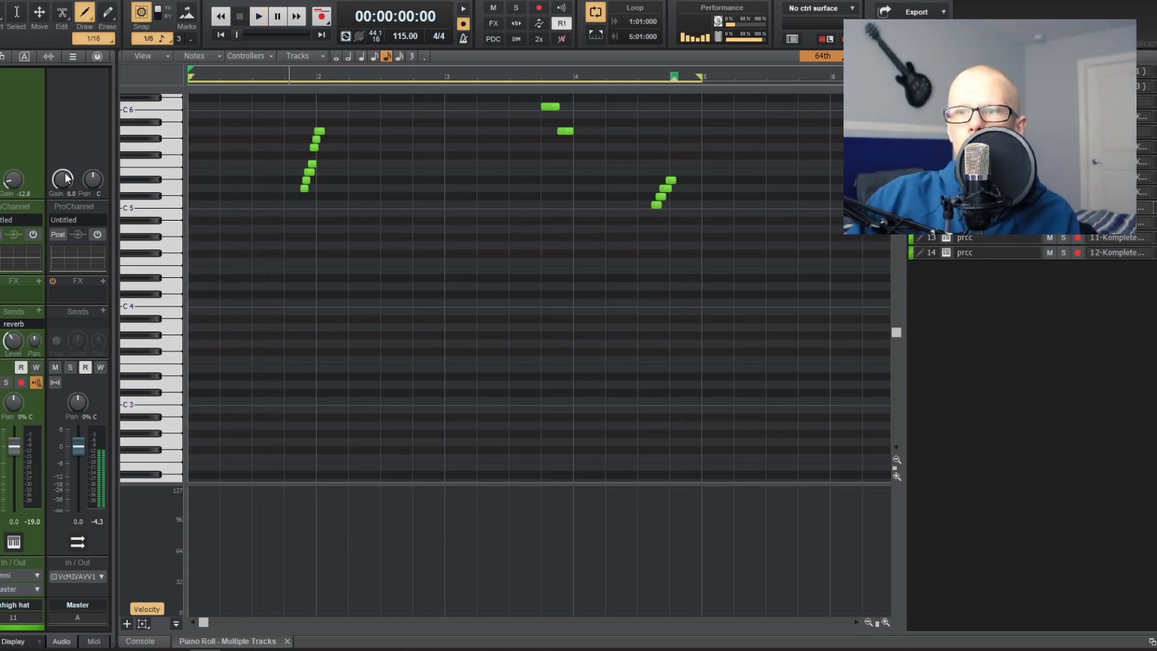
- Draw a 64th-note hi-hat roll on C5 with a B4 hit at the very start of bar 1 and play the loop
{"action": "left_click", "coordinate": [201, 205]}
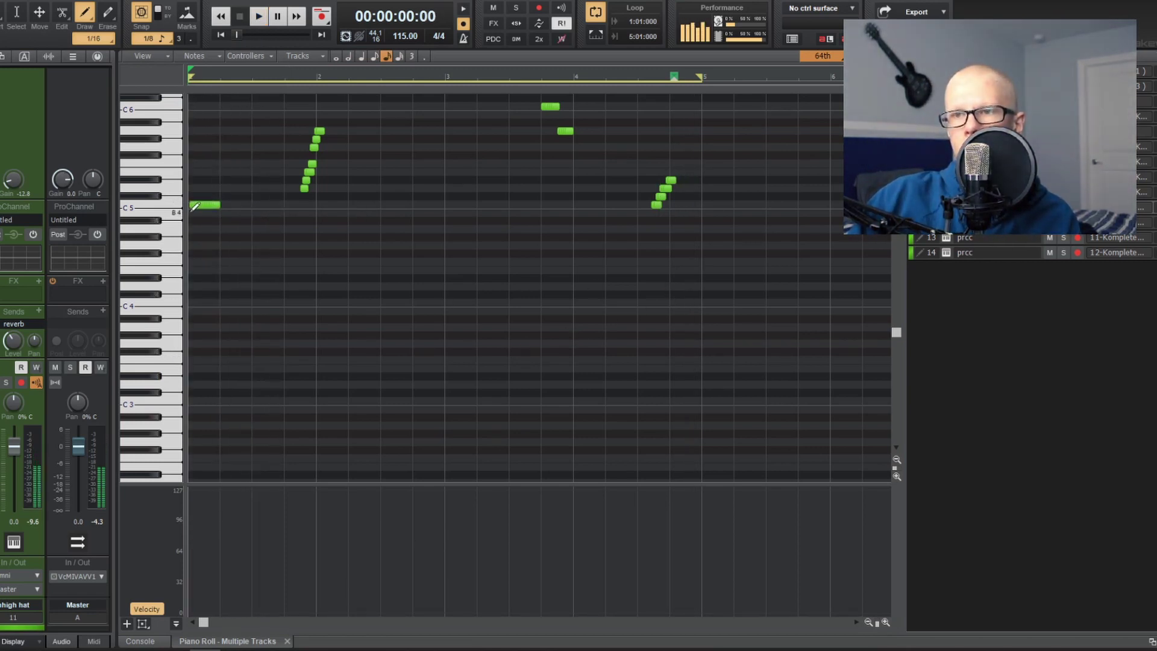
{"action": "left_click", "coordinate": [192, 211]}
{"action": "key", "text": "space"}
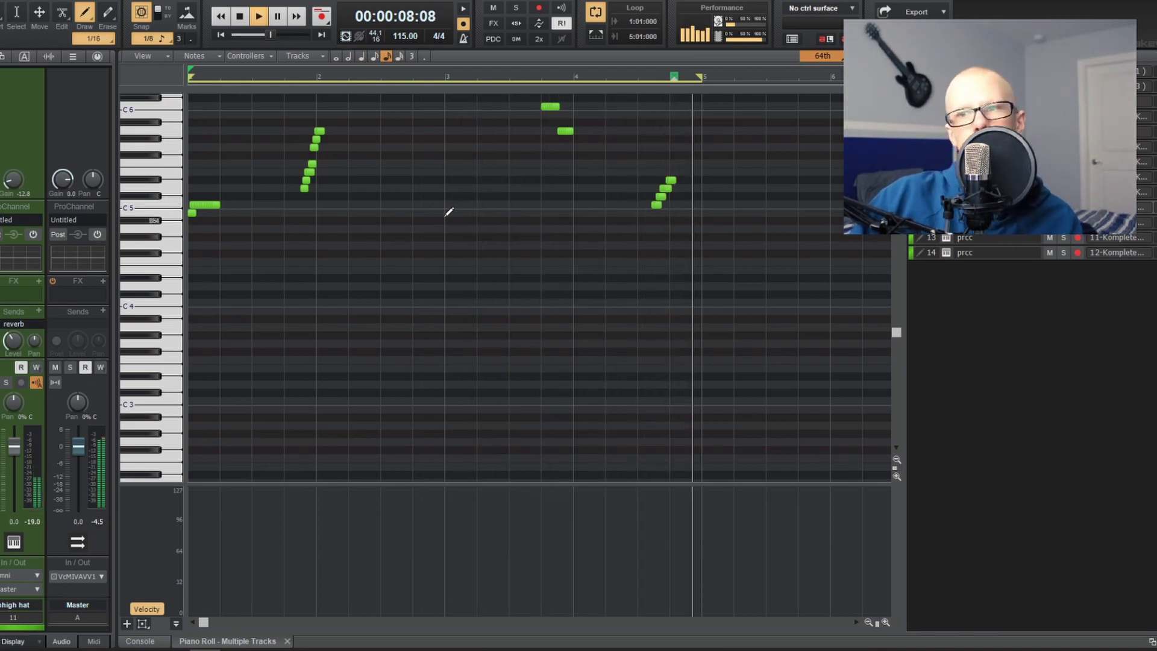
{"action": "key", "text": "space"}
- Select all the hi-hat notes, shape the opening roll's velocities into a falling ramp, and save the project
{"action": "scroll", "coordinate": [444, 214], "scroll_direction": "up", "scroll_amount": 3}
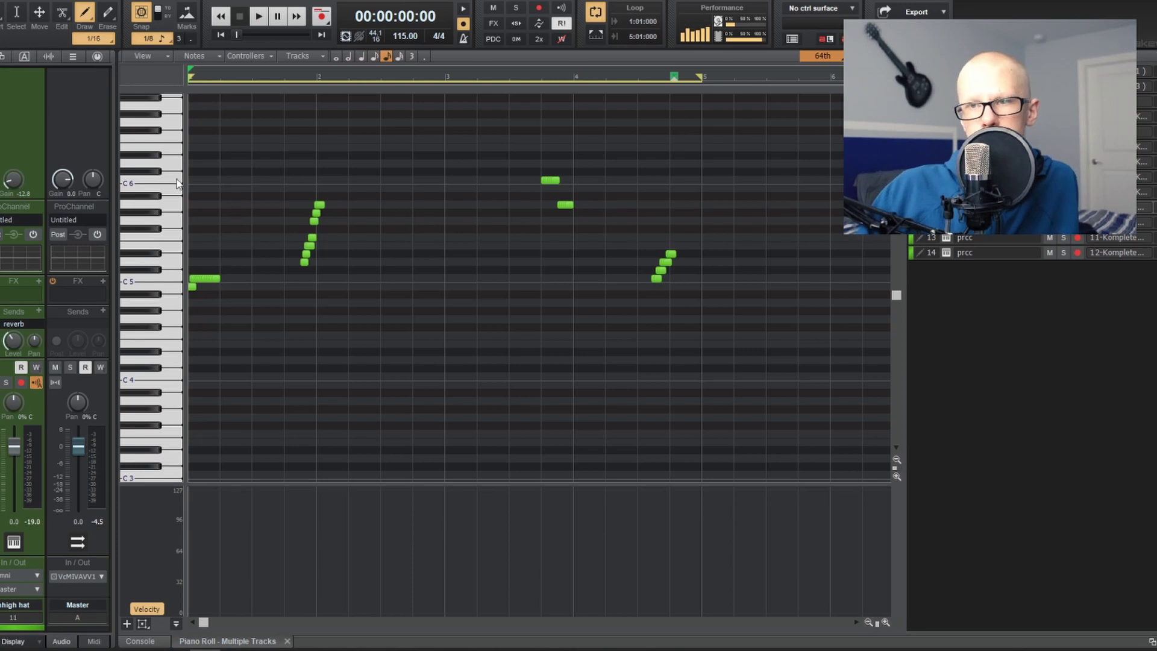
{"action": "left_click_drag", "start_coordinate": [171, 168], "coordinate": [163, 378]}
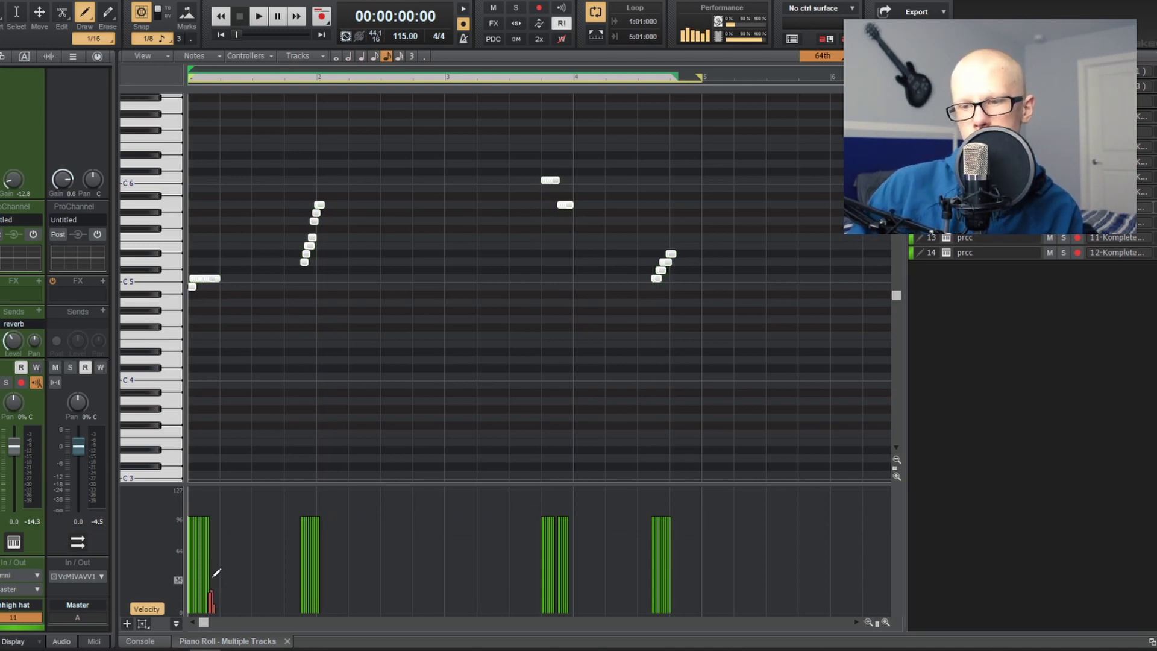
{"action": "key", "text": "ctrl+s"}
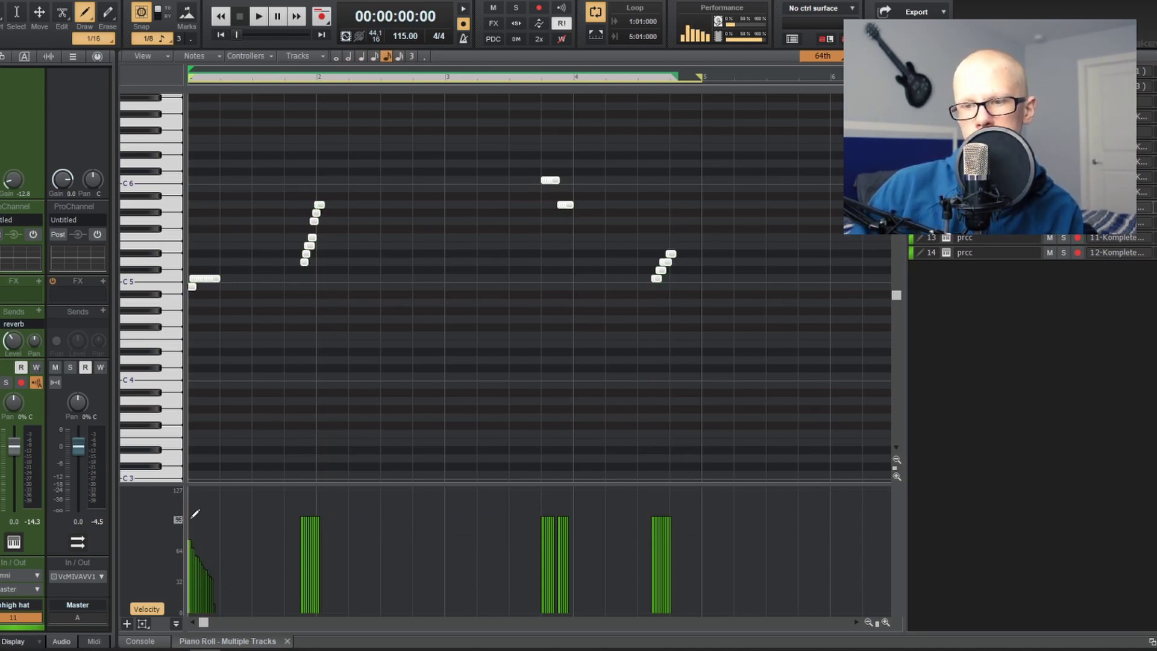
{"action": "key", "text": "space"}
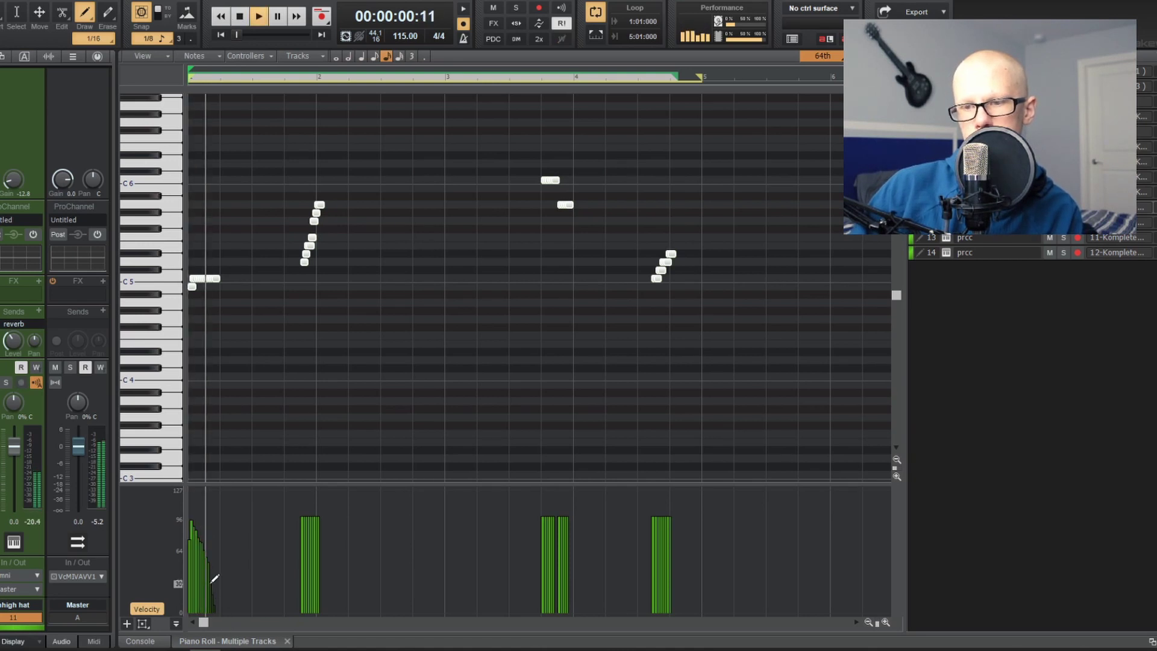
{"action": "key", "text": "space"}
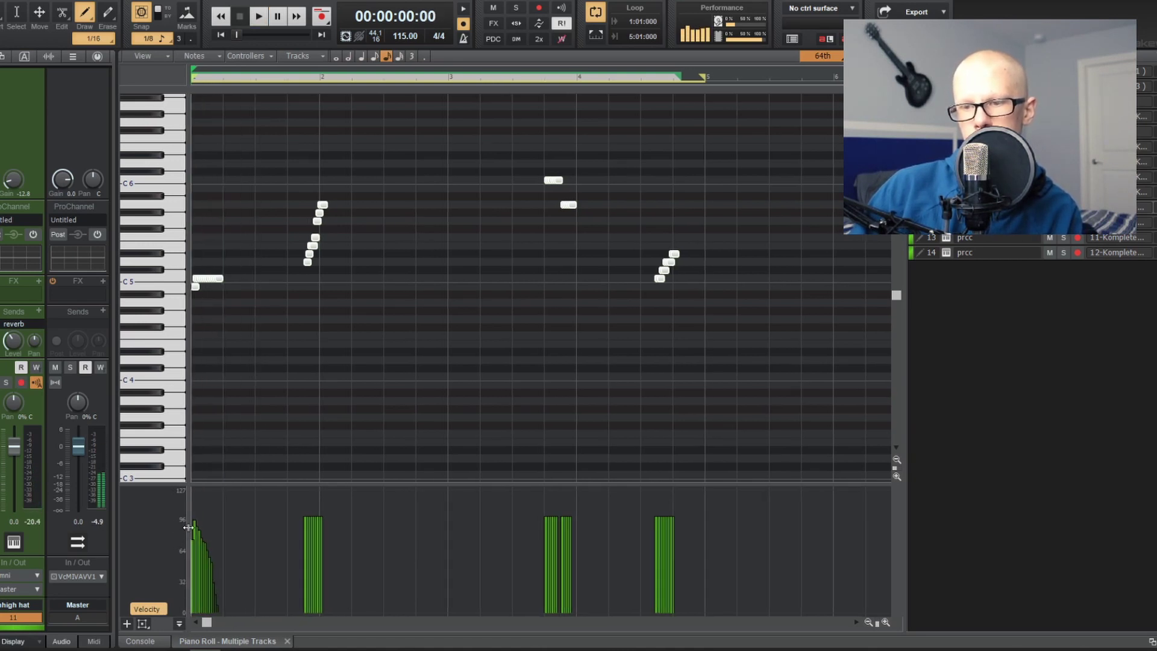
- Draw a rising velocity ramp over the hi-hat run leading into bar 2 and play the beat
{"action": "key", "text": "space"}
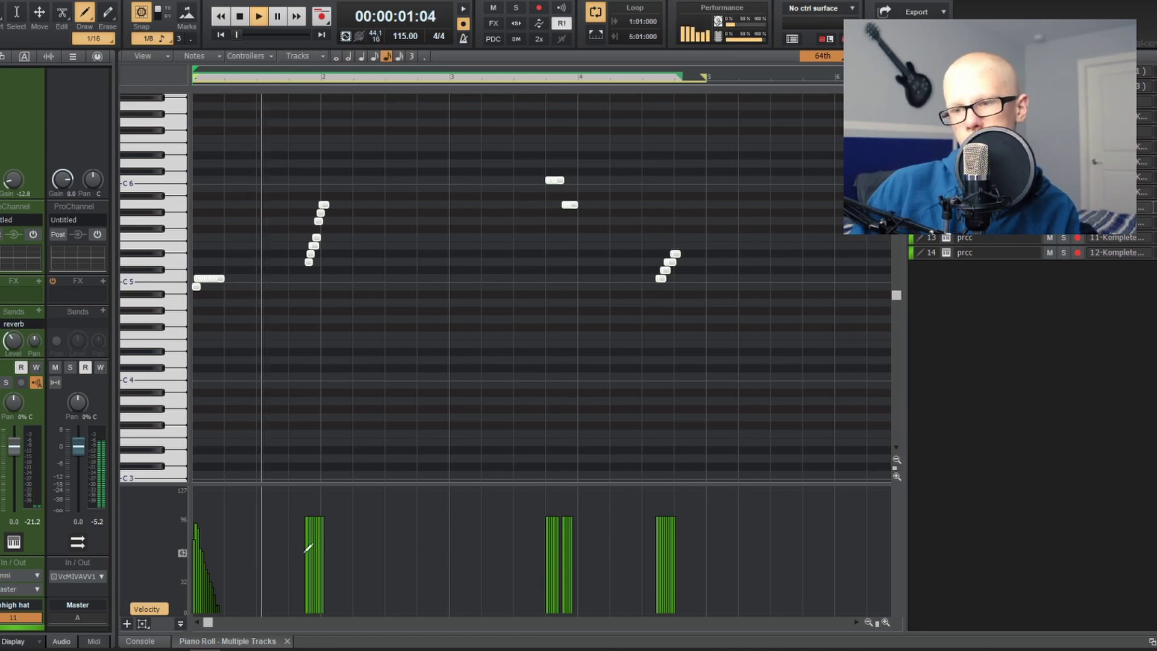
{"action": "key", "text": "space"}
{"action": "left_click_drag", "start_coordinate": [305, 590], "coordinate": [321, 542]}
{"action": "key", "text": "space"}
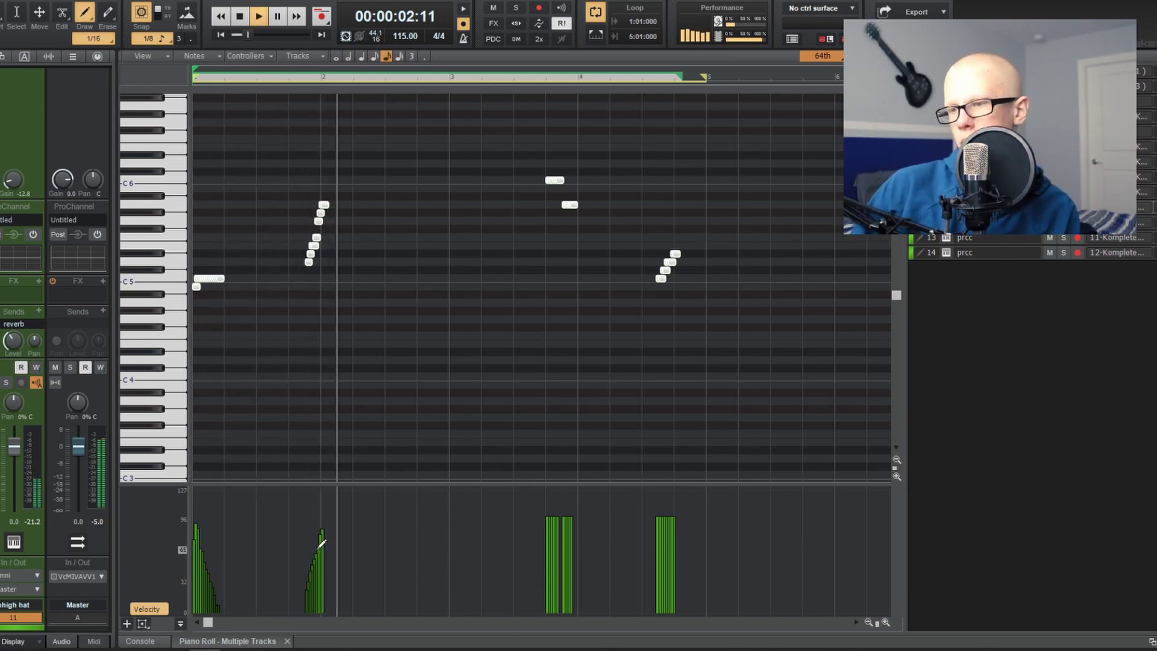
- Shape the velocities as a falling ramp on the bar 3 rolls and a rising ramp on the last run in bar 4
{"action": "left_click_drag", "start_coordinate": [545, 511], "coordinate": [587, 582]}
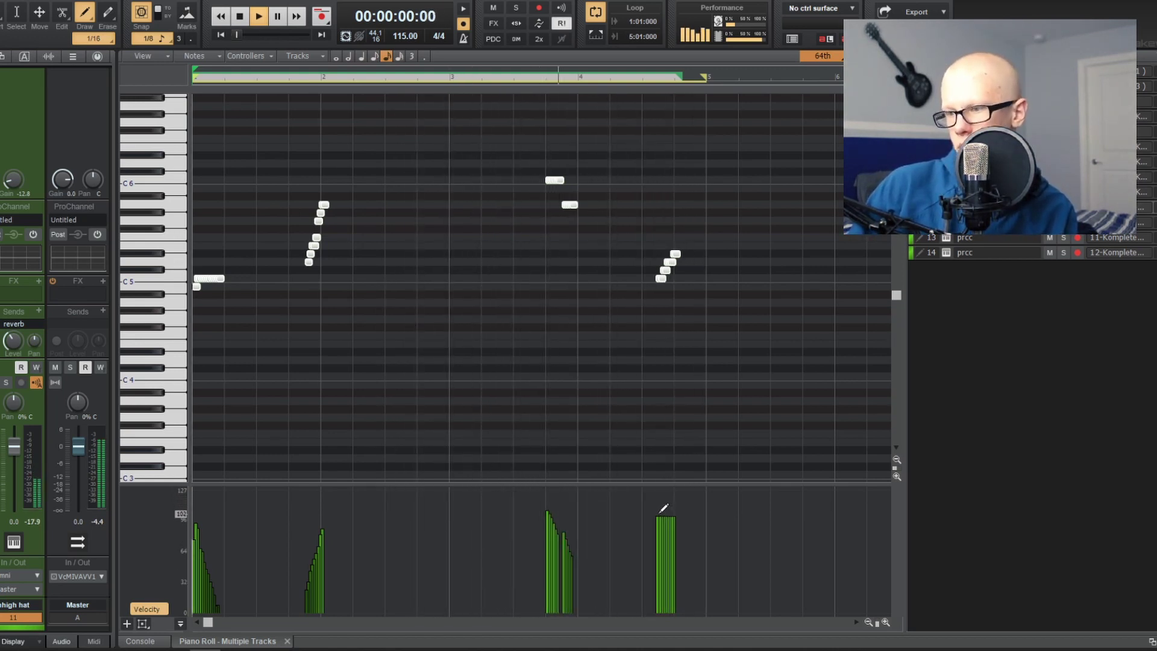
{"action": "left_click_drag", "start_coordinate": [656, 515], "coordinate": [678, 609]}
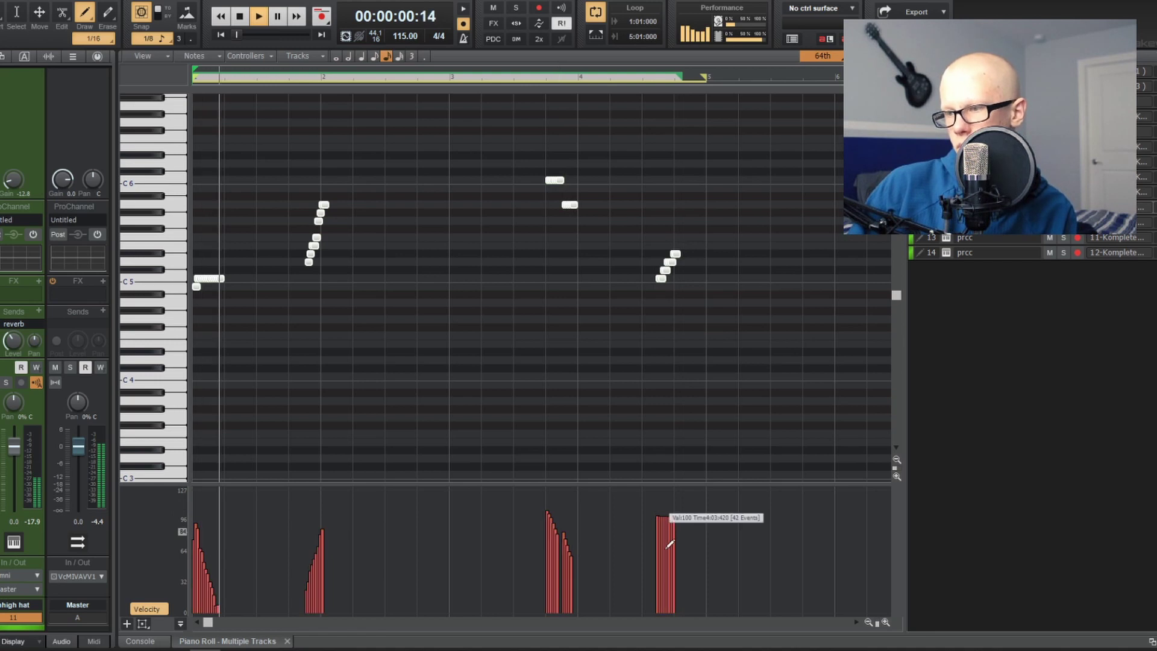
{"action": "left_click", "coordinate": [660, 611]}
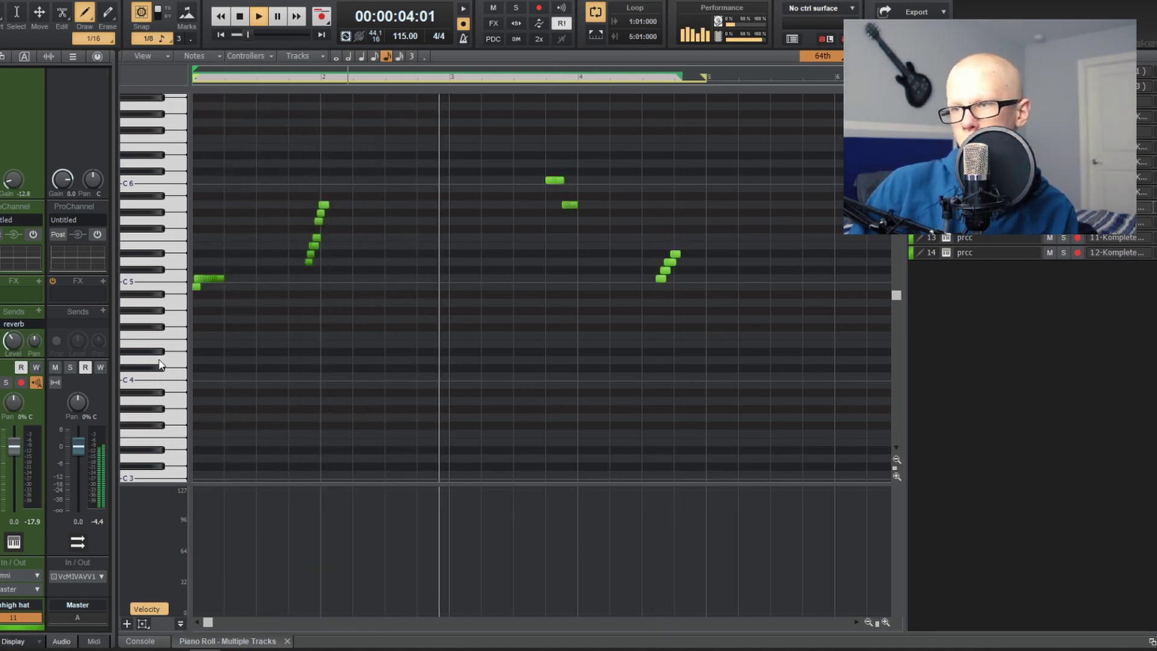
- Select all the notes of the hi-hat roll pattern and return to the arrangement's track view
{"action": "key", "text": "ctrl+a"}
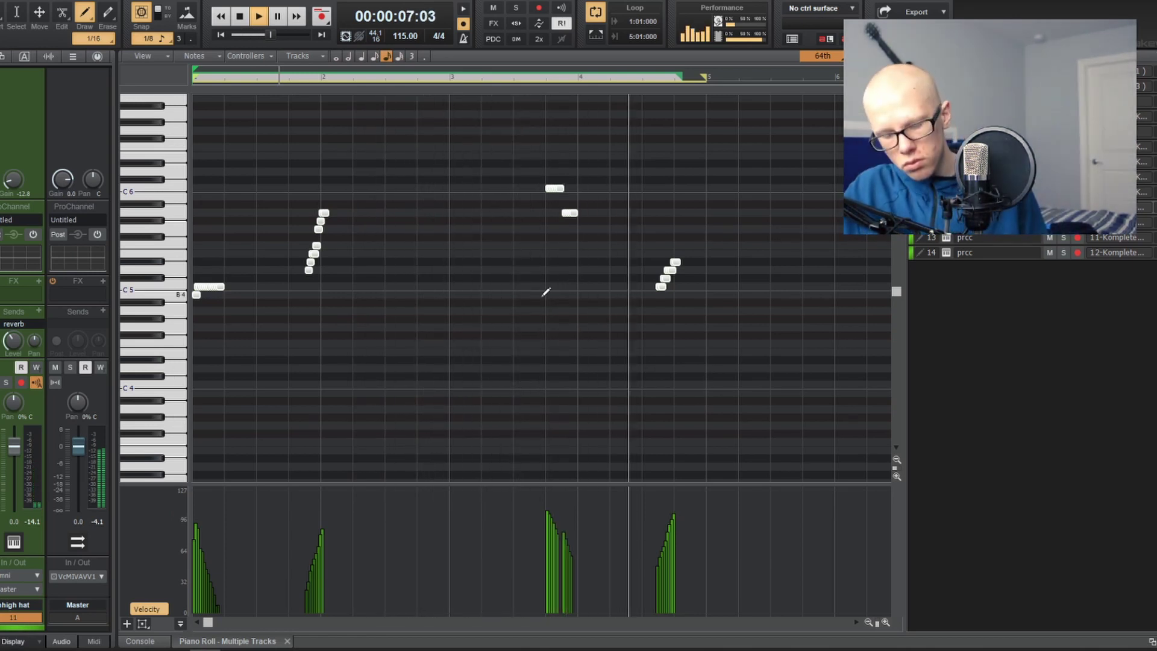
{"action": "key", "text": "d"}
{"action": "key", "text": "alt+1"}
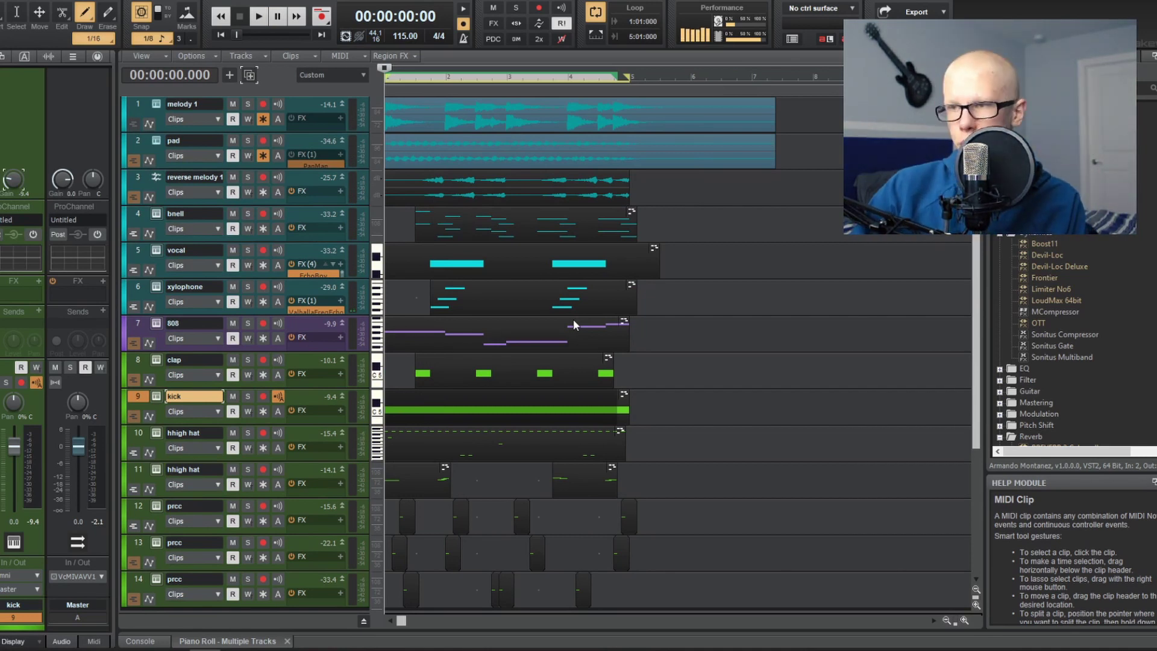
- Select the range past the start of bar 5 across the tracks and delete the overhang of the melody 1 and pad clips
{"action": "key", "text": "ctrl+a"}
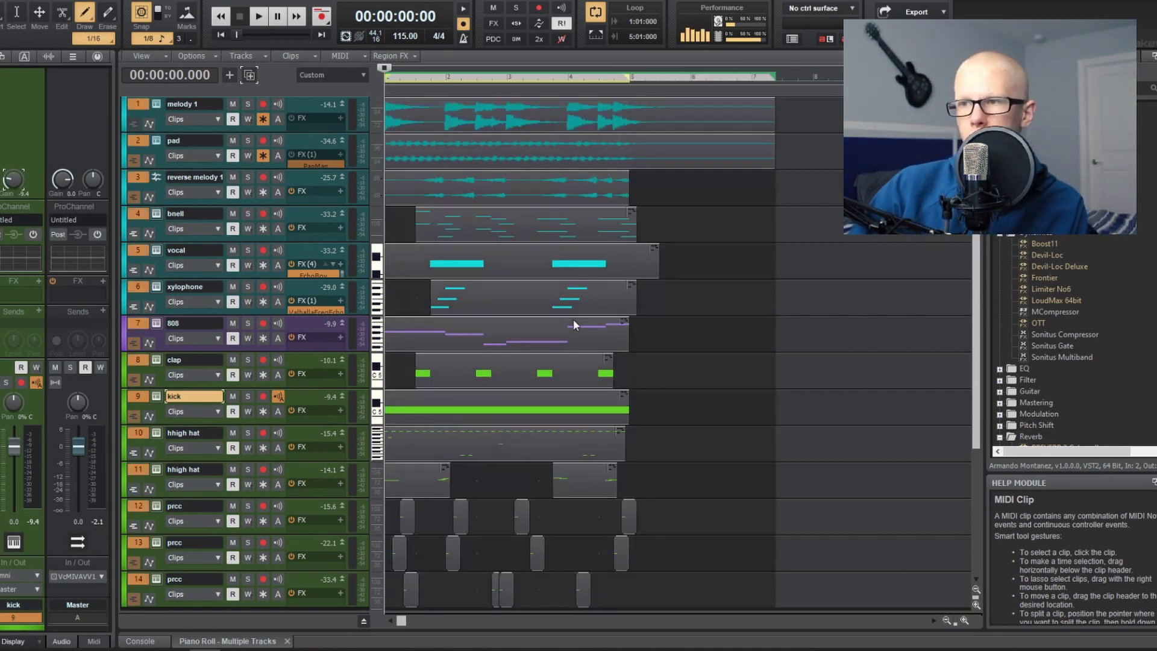
{"action": "key", "text": "F7"}
{"action": "left_click", "coordinate": [751, 241]}
{"action": "middle_click", "coordinate": [650, 226]}
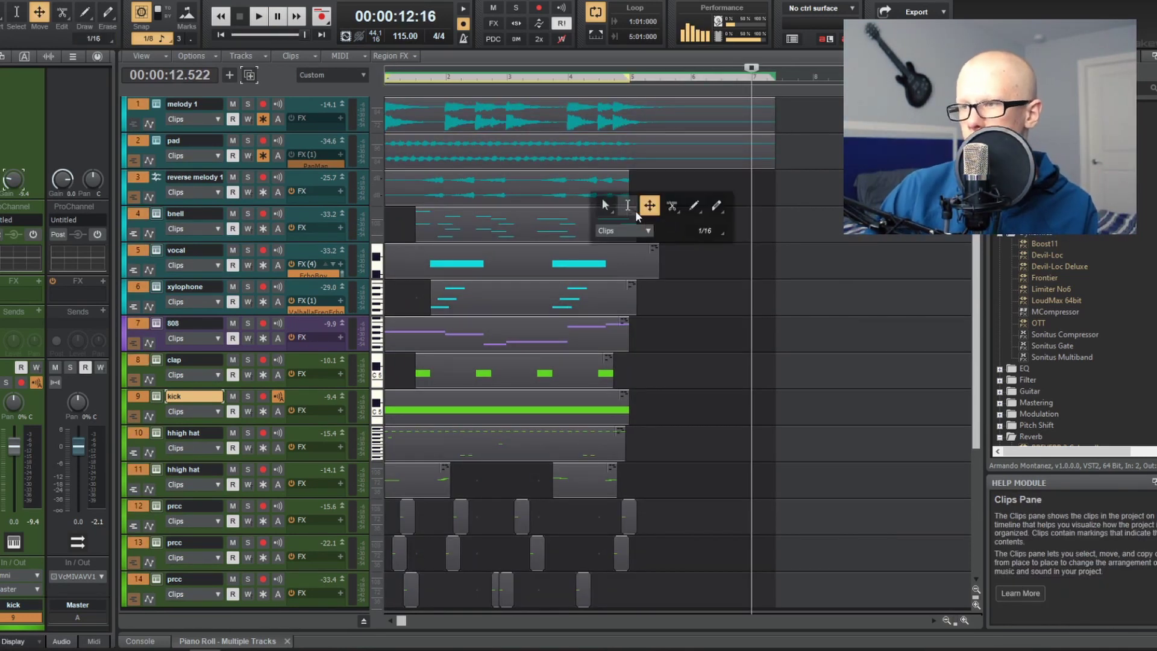
{"action": "left_click", "coordinate": [629, 206]}
{"action": "left_click_drag", "start_coordinate": [842, 378], "coordinate": [627, 94]}
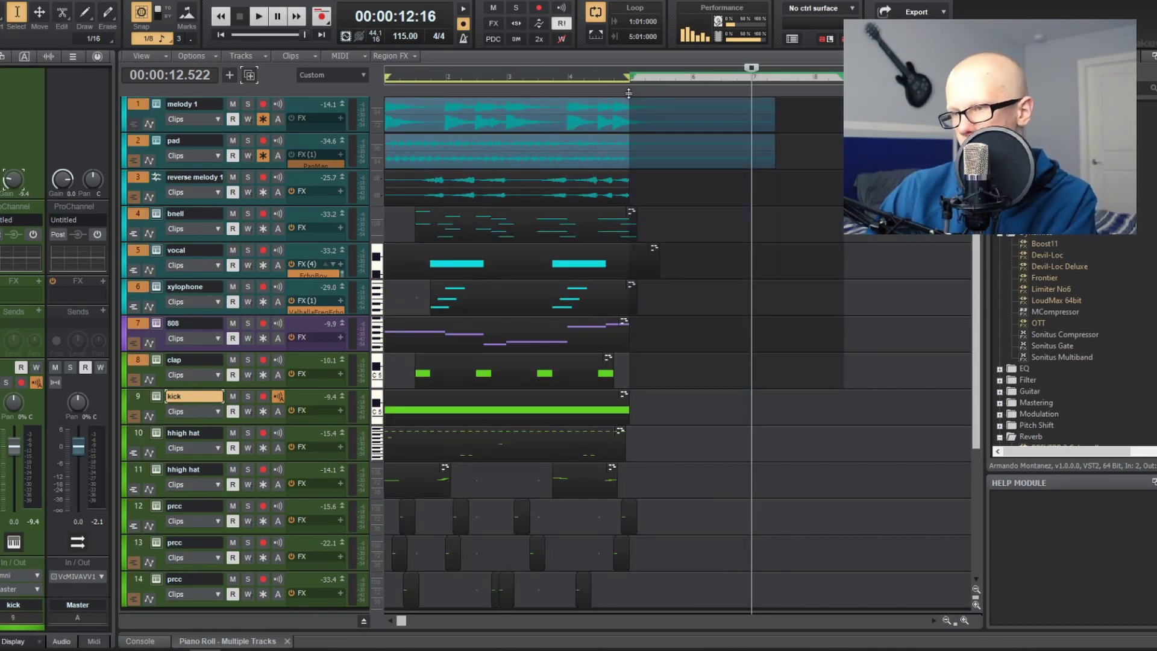
{"action": "key", "text": "Delete"}
- Select all clips in the arrangement and bounce them to single clips on each track
{"action": "left_click_drag", "start_coordinate": [708, 529], "coordinate": [630, 597]}
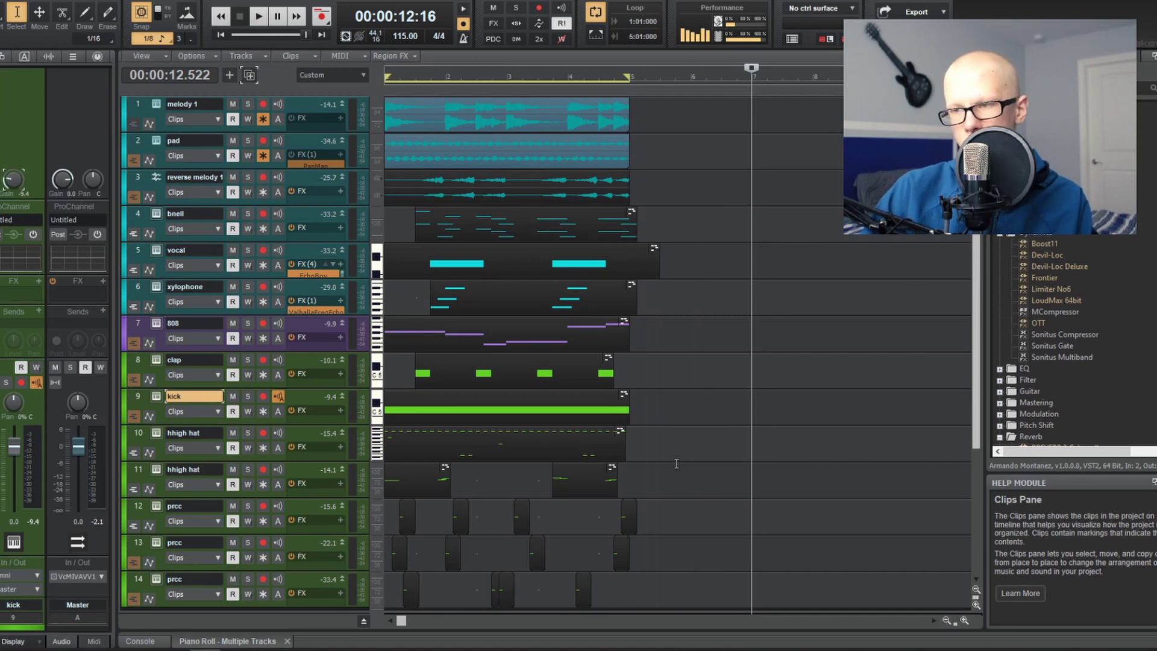
{"action": "key", "text": "ctrl+a"}
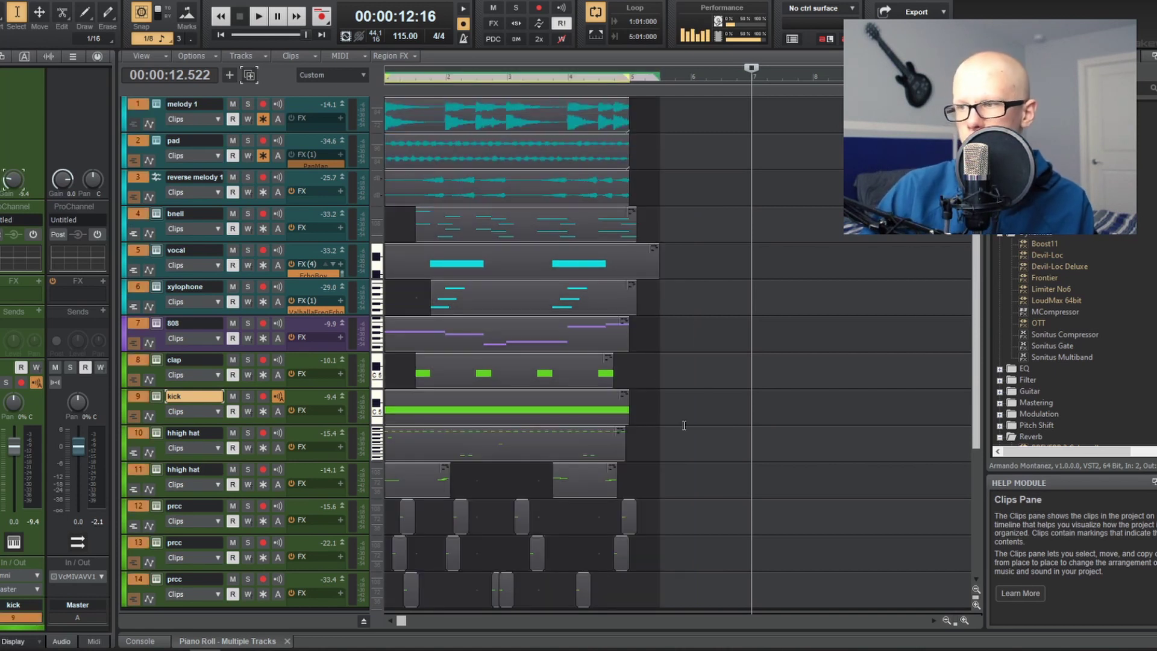
{"action": "right_click", "coordinate": [548, 375]}
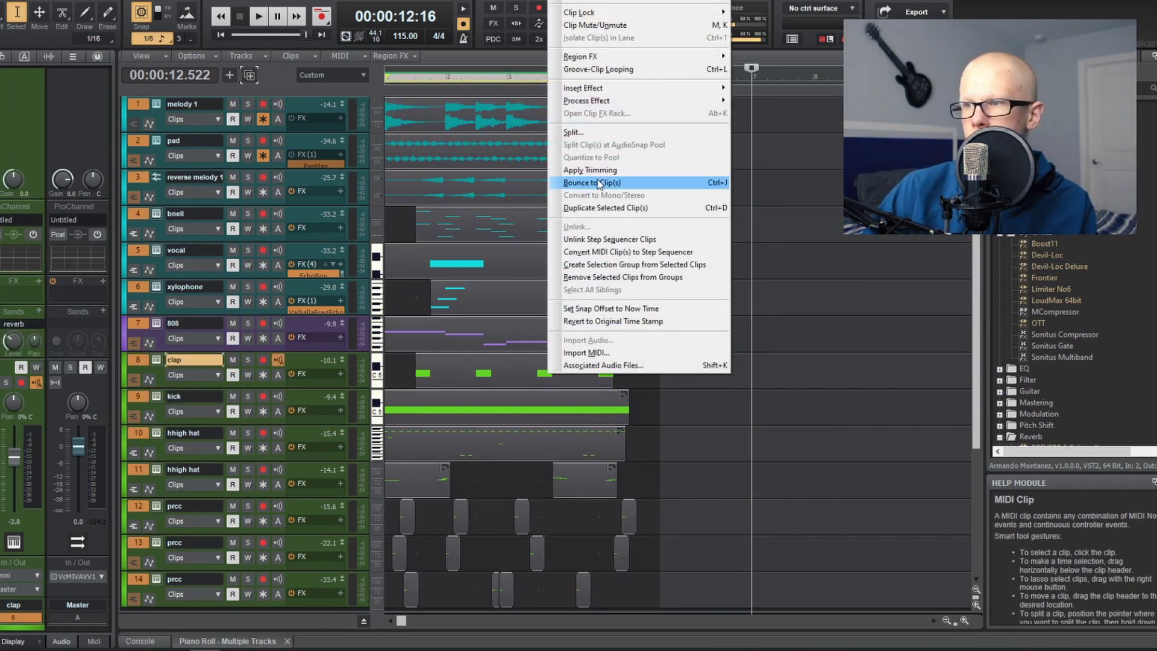
{"action": "left_click", "coordinate": [596, 183]}
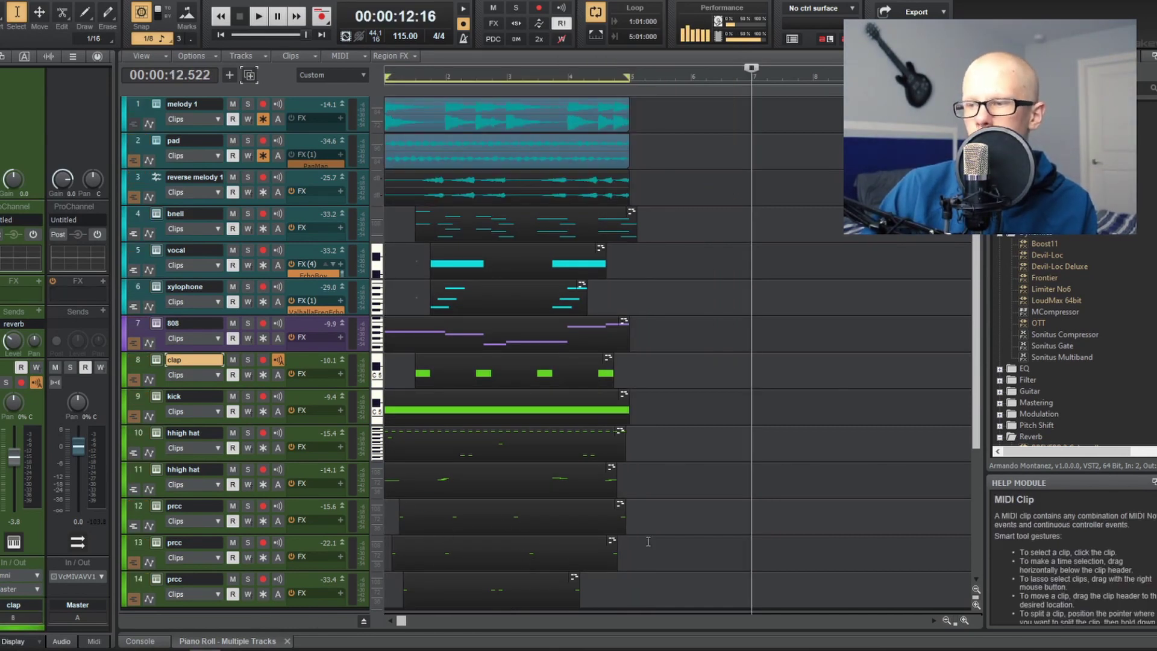
- Switch to the Smart tool and trim the end of the bnell clip back to the start of bar 5
{"action": "key", "text": "ctrl+a"}
{"action": "key", "text": "t"}
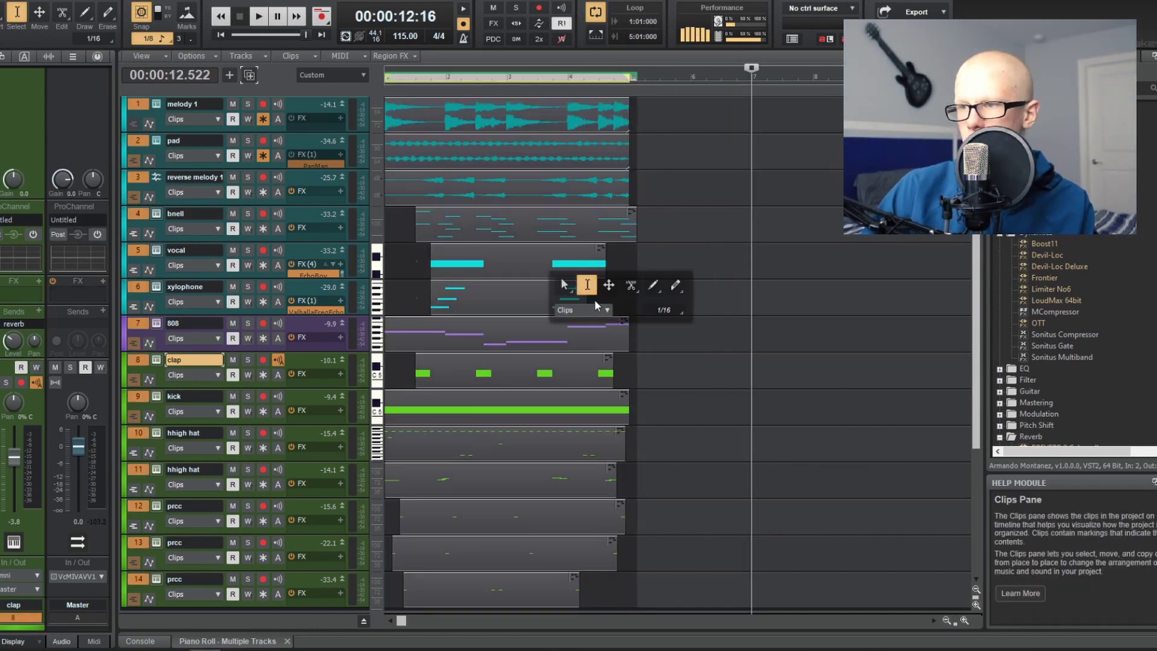
{"action": "left_click", "coordinate": [564, 285]}
{"action": "left_click", "coordinate": [665, 237]}
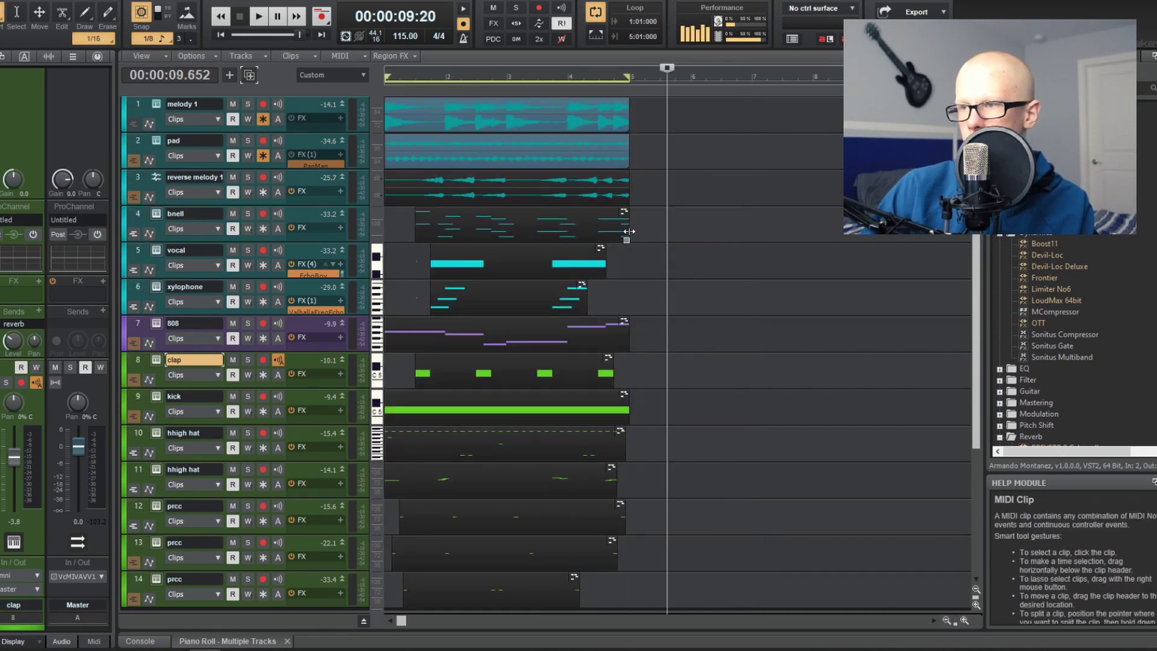
- Select all clips and duplicate them seven times back to back so the arrangement runs to bar 33
{"action": "key", "text": "ctrl+a"}
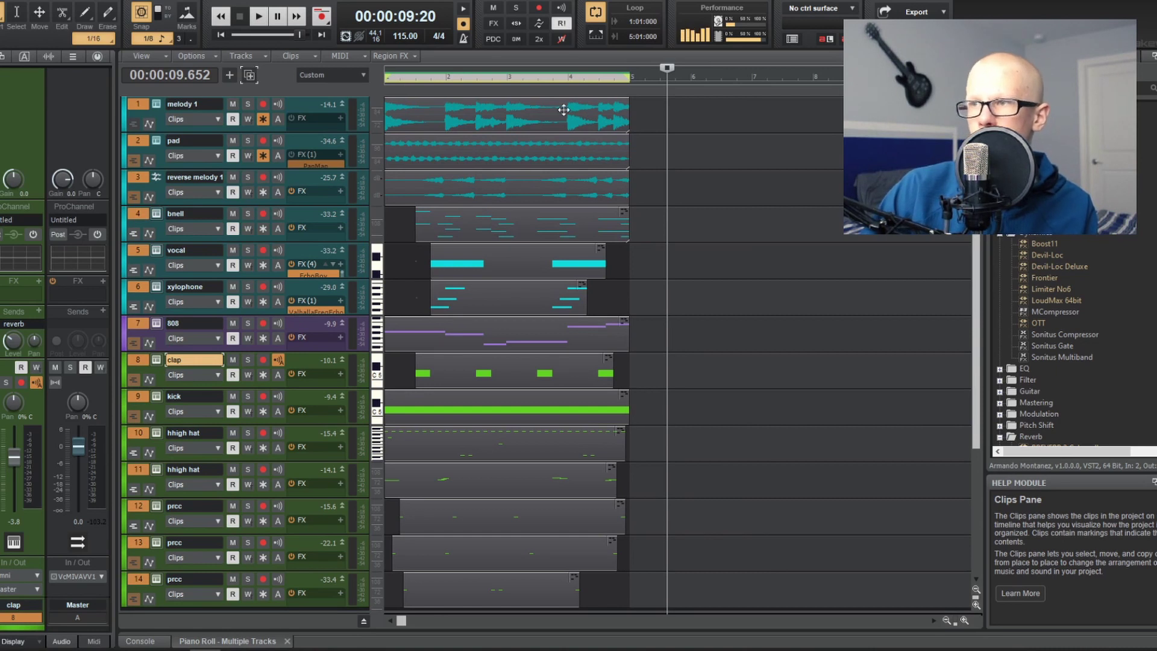
{"action": "key", "text": "ctrl+d"}
{"action": "key", "text": "ctrl+d"}
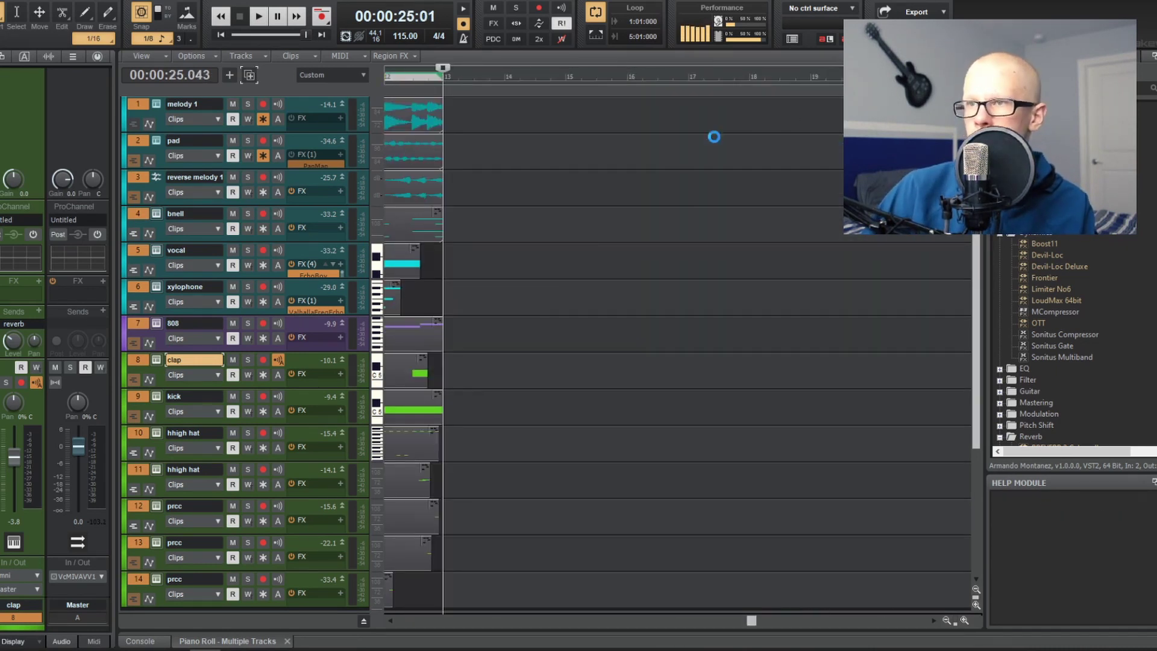
{"action": "key", "text": "ctrl+d"}
{"action": "key", "text": "ctrl+d"}
{"action": "key", "text": "ctrl+d"}
{"action": "key", "text": "ctrl+d"}
{"action": "key", "text": "ctrl+d"}
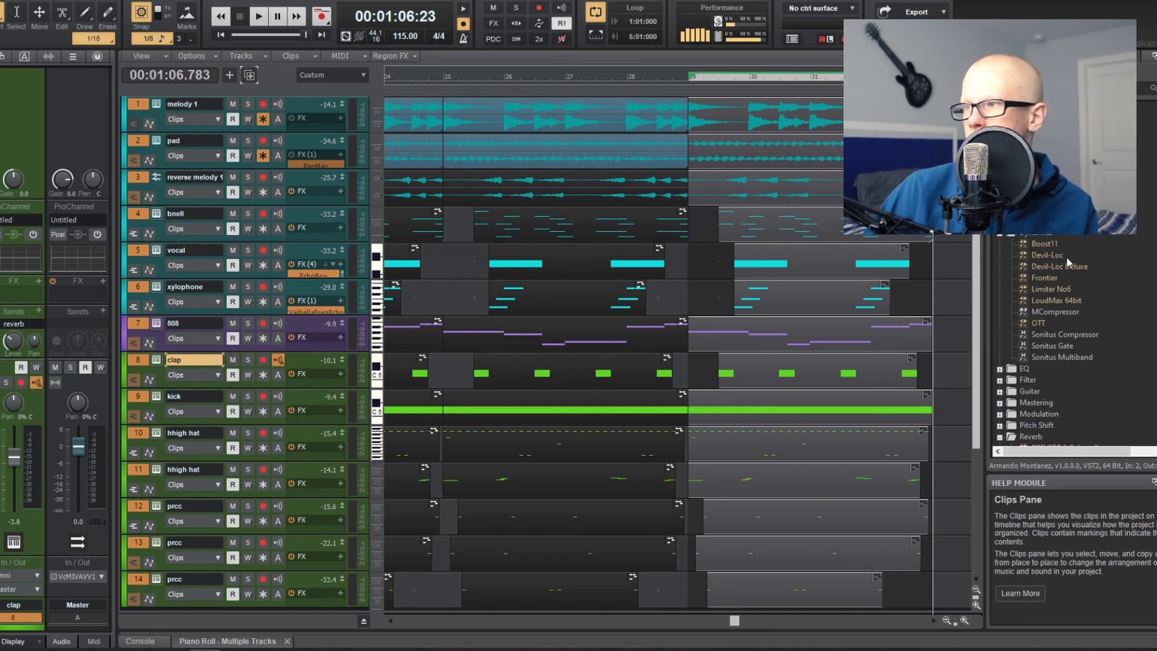
- Turn off loop playback and play the opening of the arrangement from the start
{"action": "key", "text": "w"}
{"action": "key", "text": "space"}
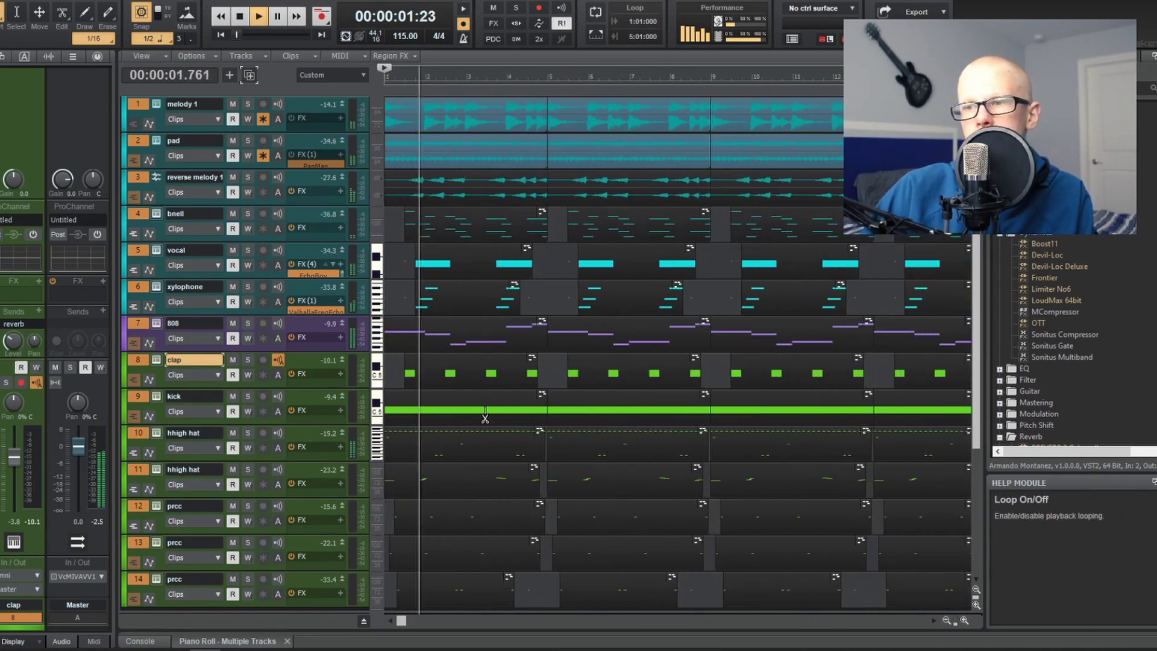
{"action": "scroll", "coordinate": [485, 417], "scroll_direction": "up", "scroll_amount": 3}
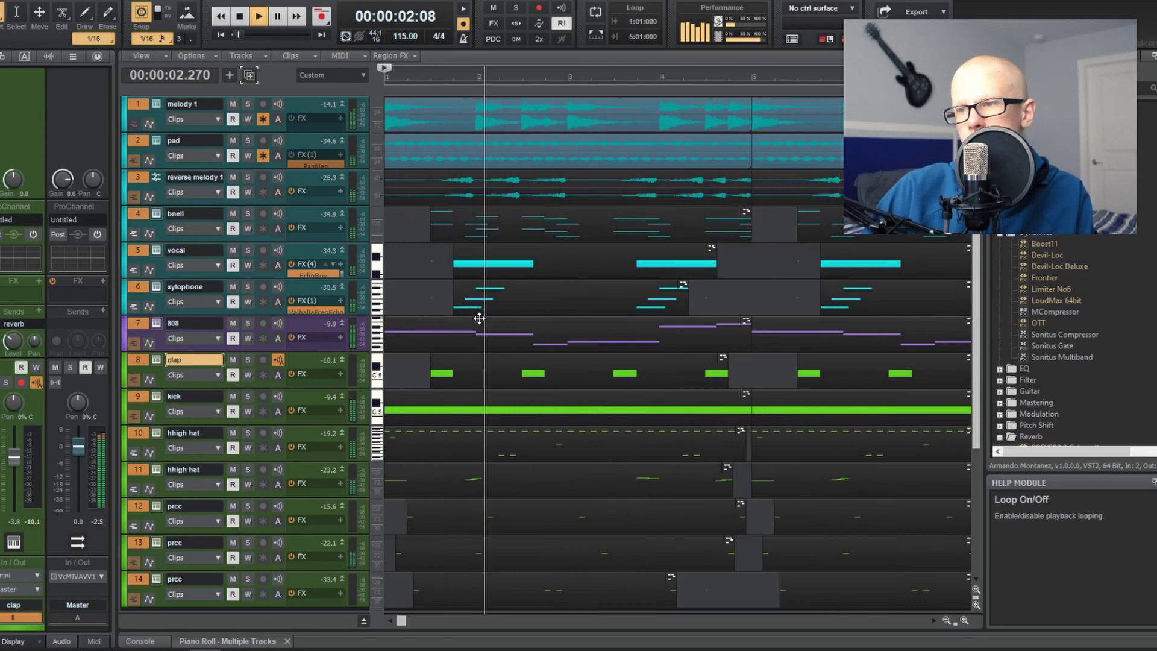
{"action": "key", "text": "space"}
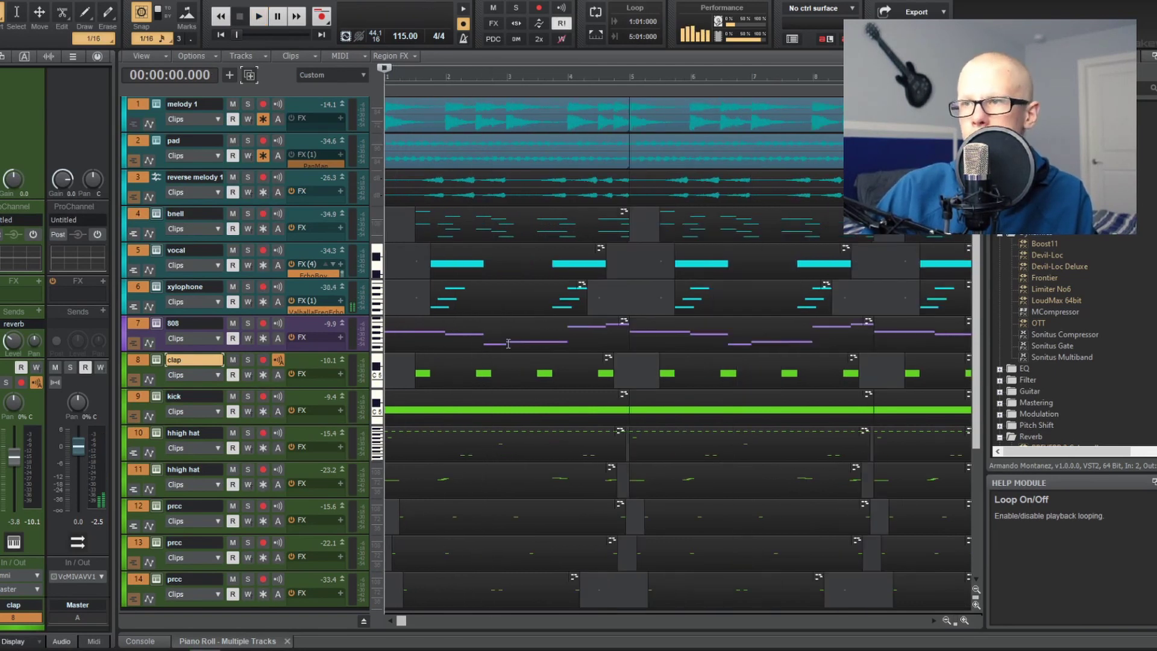
- Delete the 808 and kick clips from bars 1–8 and the clap, hi-hat and percussion clips from bars 1–4
{"action": "left_click_drag", "start_coordinate": [547, 331], "coordinate": [385, 633]}
{"action": "scroll", "coordinate": [602, 525], "scroll_direction": "up", "scroll_amount": 3}
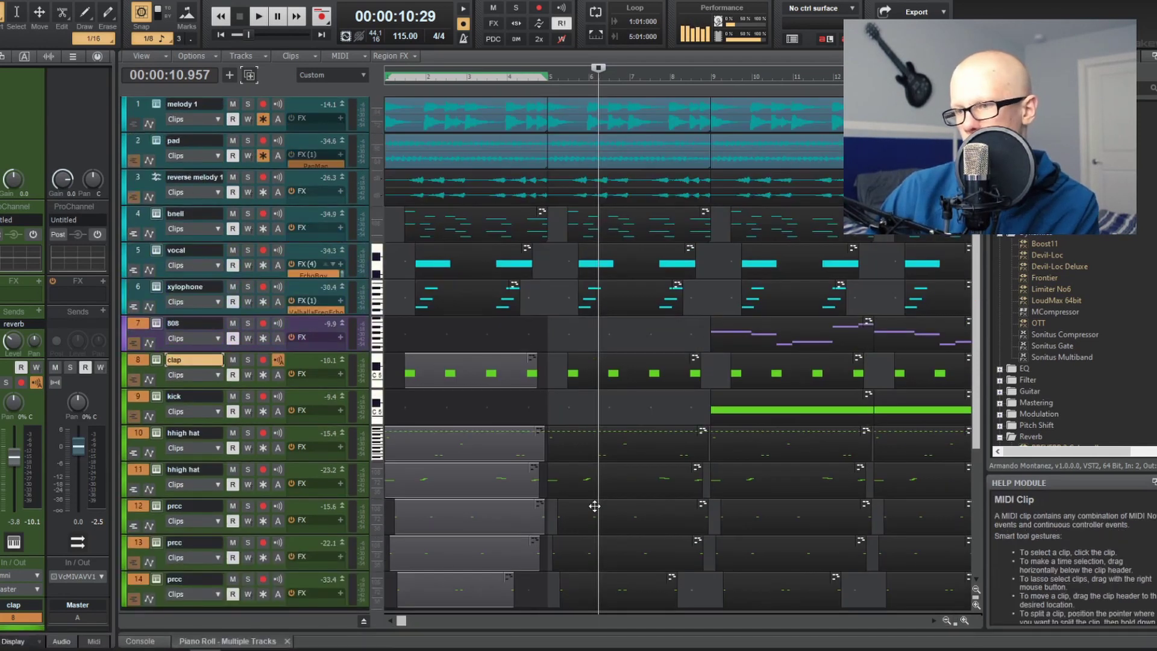
{"action": "key", "text": "Delete"}
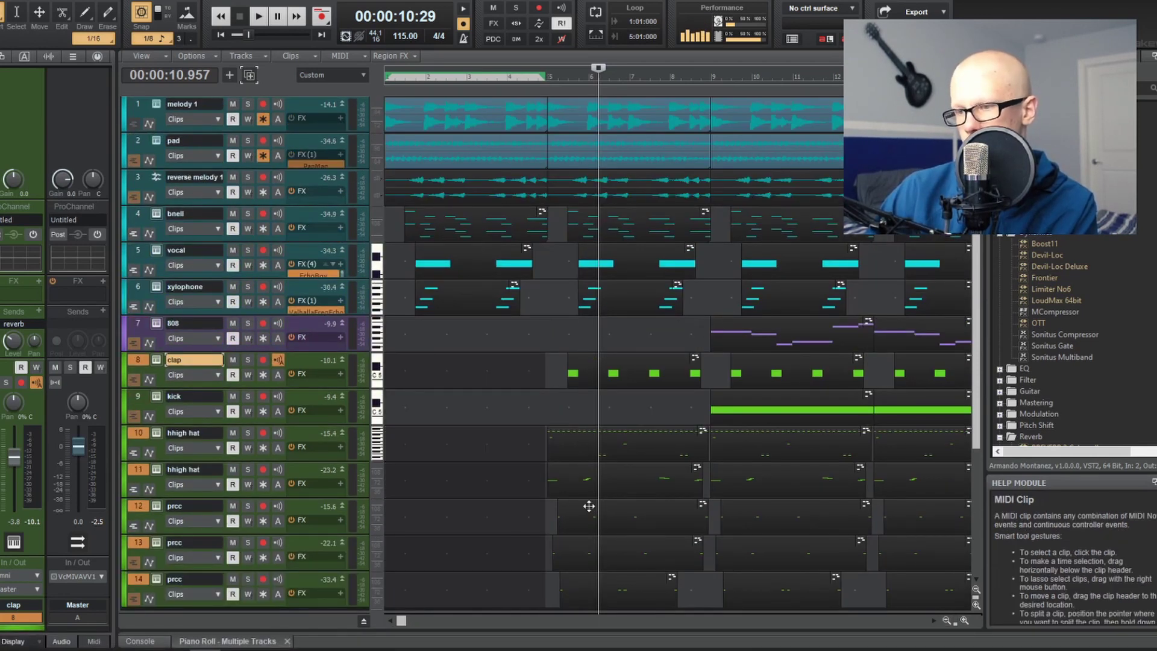
- Delete the bars 5–8 clips from the last two percussion tracks, 13 and 14
{"action": "left_click", "coordinate": [638, 567]}
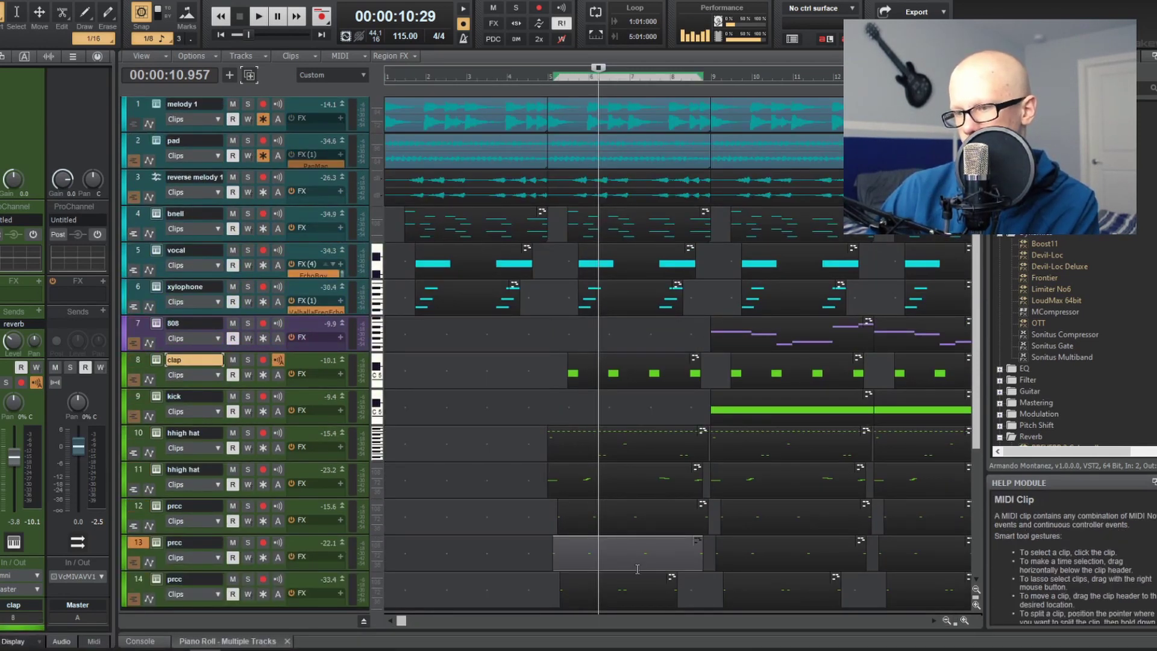
{"action": "left_click", "coordinate": [640, 578]}
{"action": "key", "text": "Delete"}
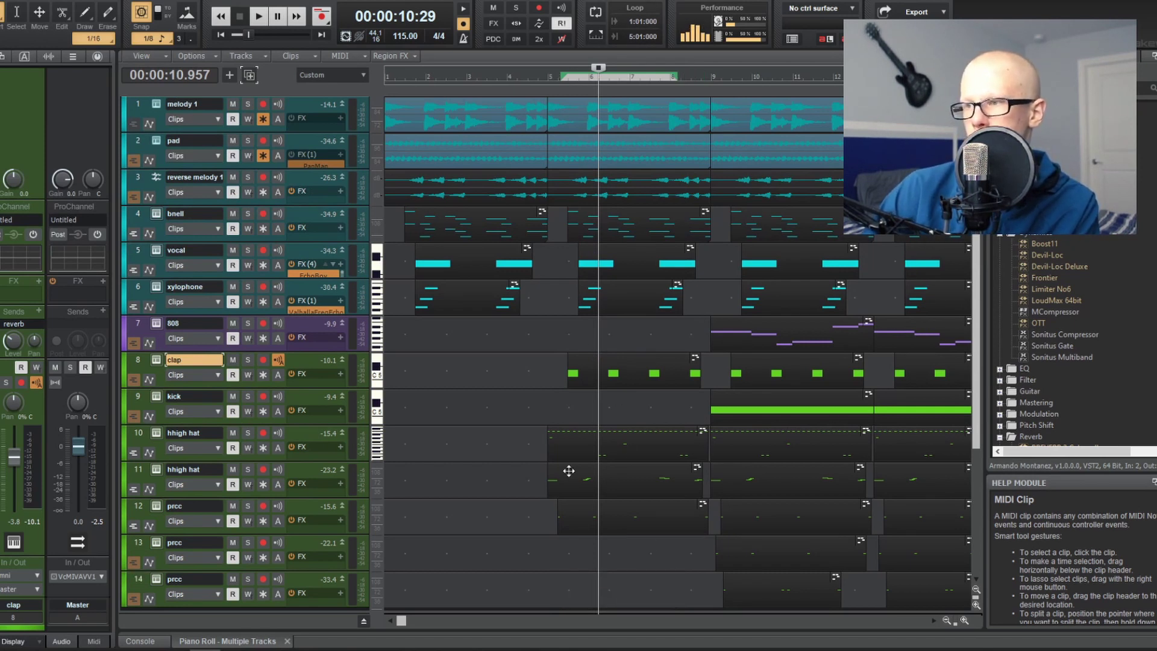
- Delete the short range just before bar 9 across the melody, hi-hat and percussion tracks to make a break
{"action": "scroll", "coordinate": [693, 446], "scroll_direction": "right", "scroll_amount": 3}
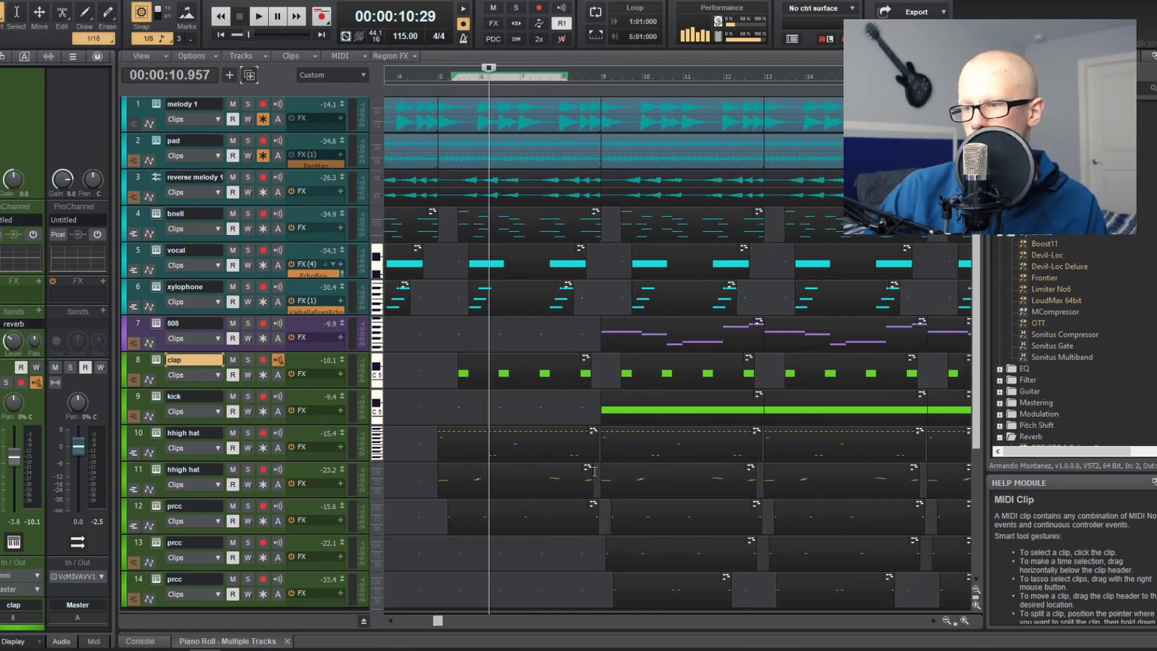
{"action": "left_click_drag", "start_coordinate": [589, 538], "coordinate": [601, 114]}
{"action": "key", "text": "Delete"}
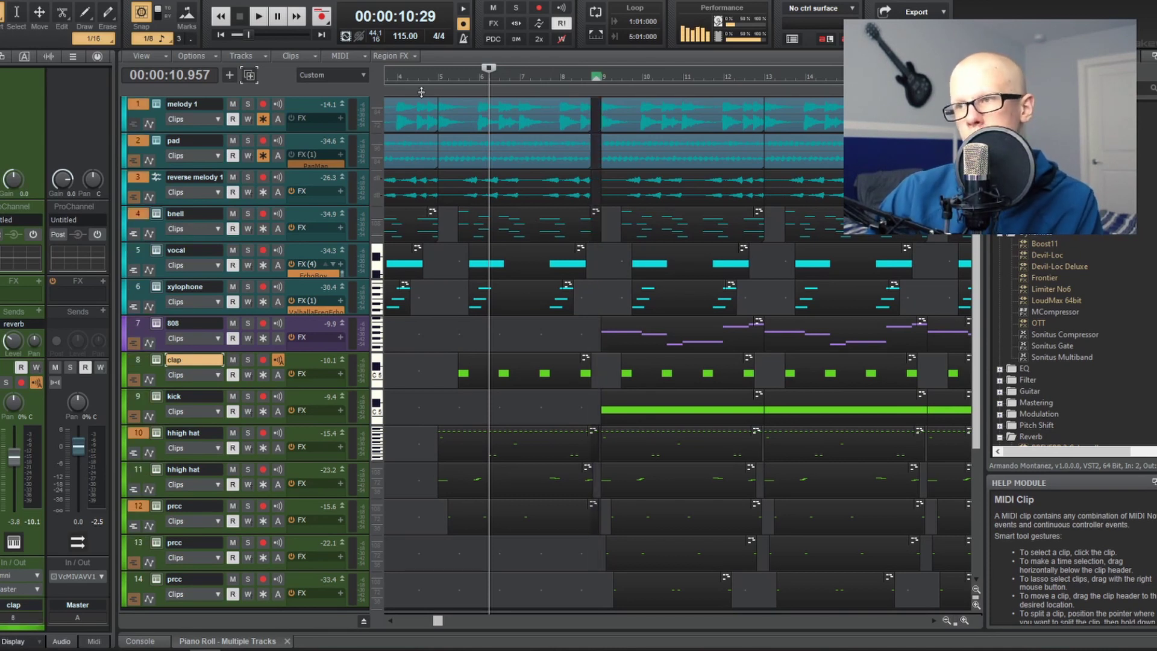
- Transpose the melody 1, pad and bnell clips of bars 13–16 up by 12 with the Radius Mix Advanced type
{"action": "scroll", "coordinate": [720, 337], "scroll_direction": "right", "scroll_amount": 3}
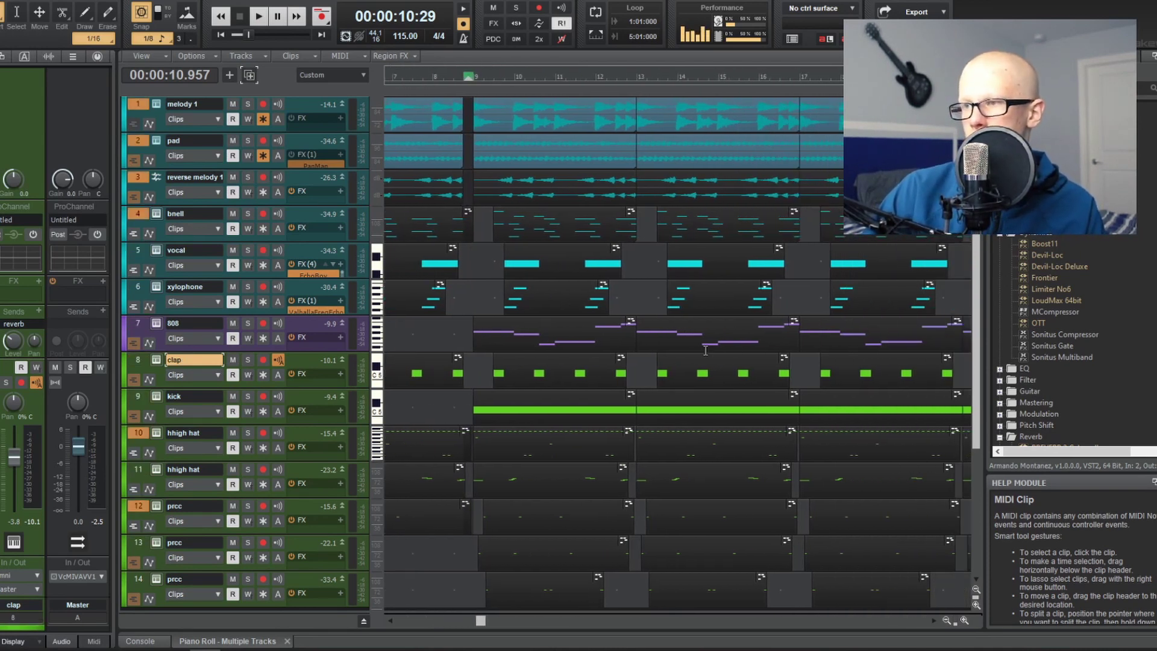
{"action": "left_click", "coordinate": [713, 216]}
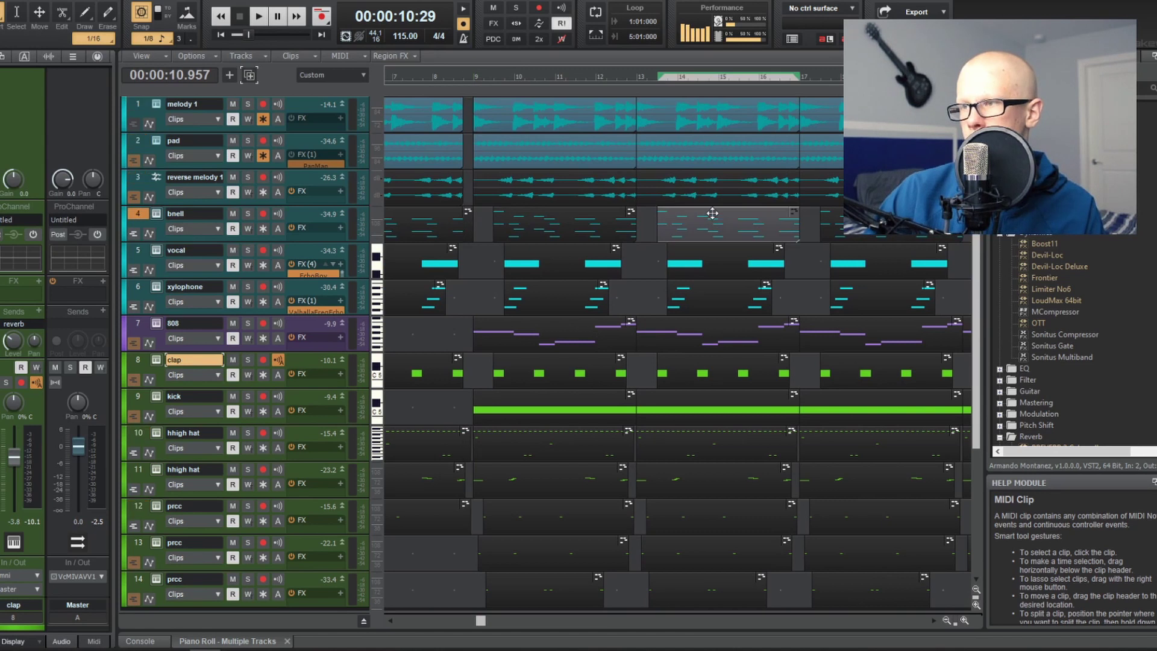
{"action": "left_click", "coordinate": [707, 154], "text": "ctrl"}
{"action": "left_click", "coordinate": [701, 118], "text": "ctrl"}
{"action": "key", "text": "ctrl+t"}
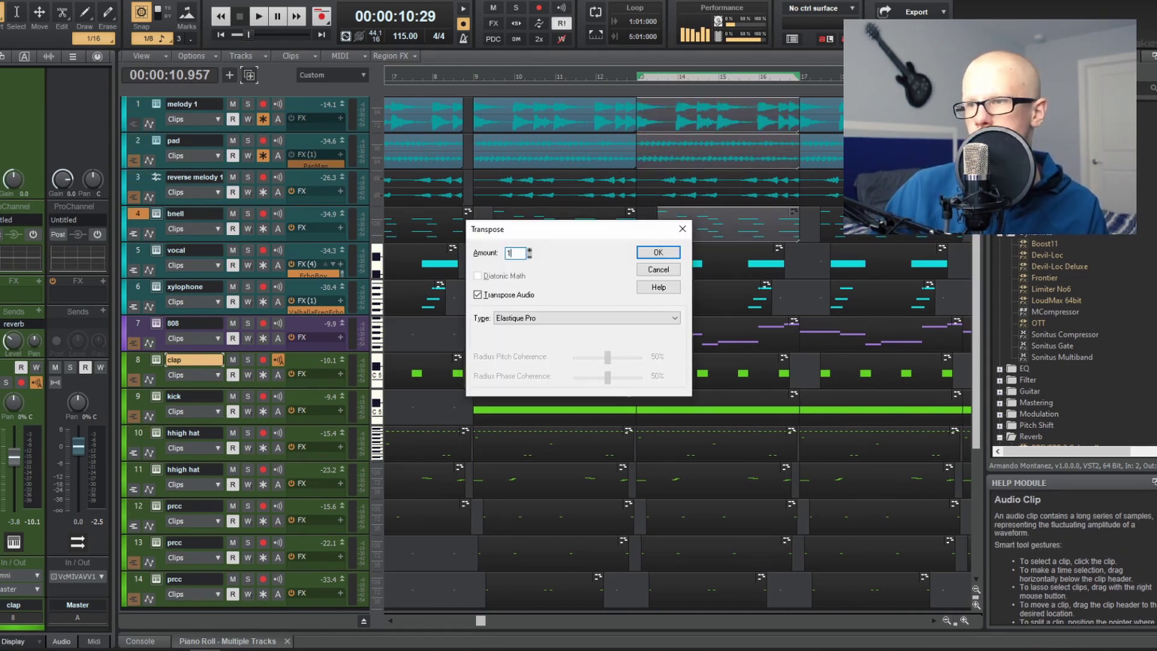
{"action": "left_click", "coordinate": [603, 318]}
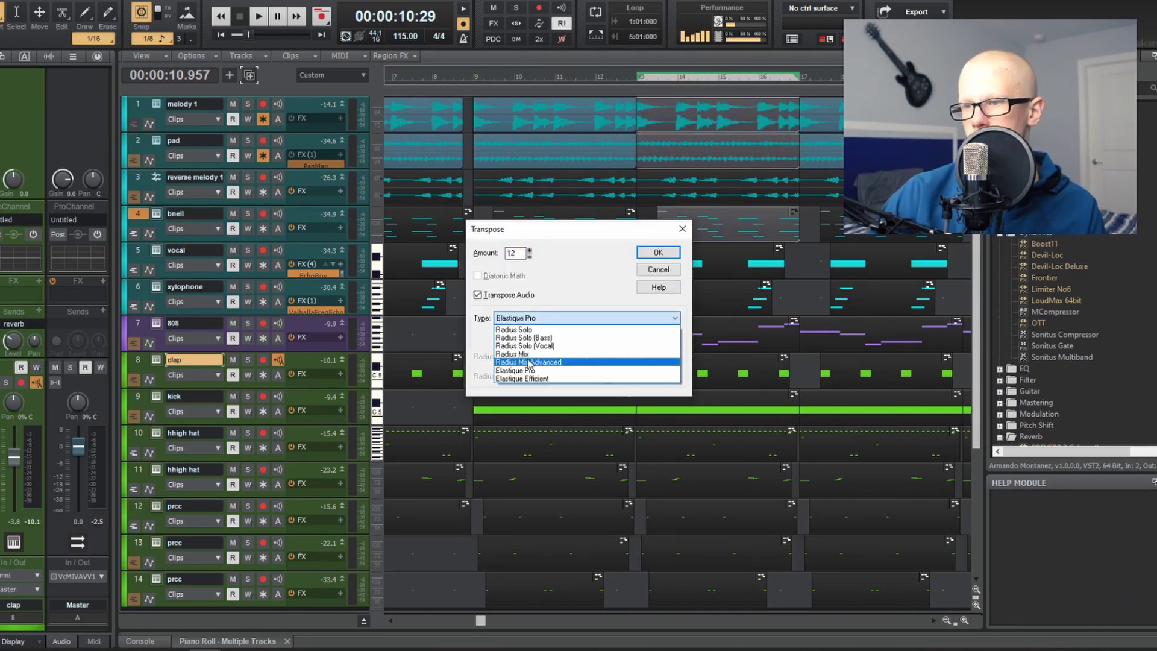
{"action": "left_click", "coordinate": [518, 359]}
{"action": "left_click", "coordinate": [647, 255]}
- Delete the bars 17–20 clips from the kick, the second hi-hat track and percussion tracks 13 and 14
{"action": "scroll", "coordinate": [669, 131], "scroll_direction": "right", "scroll_amount": 1}
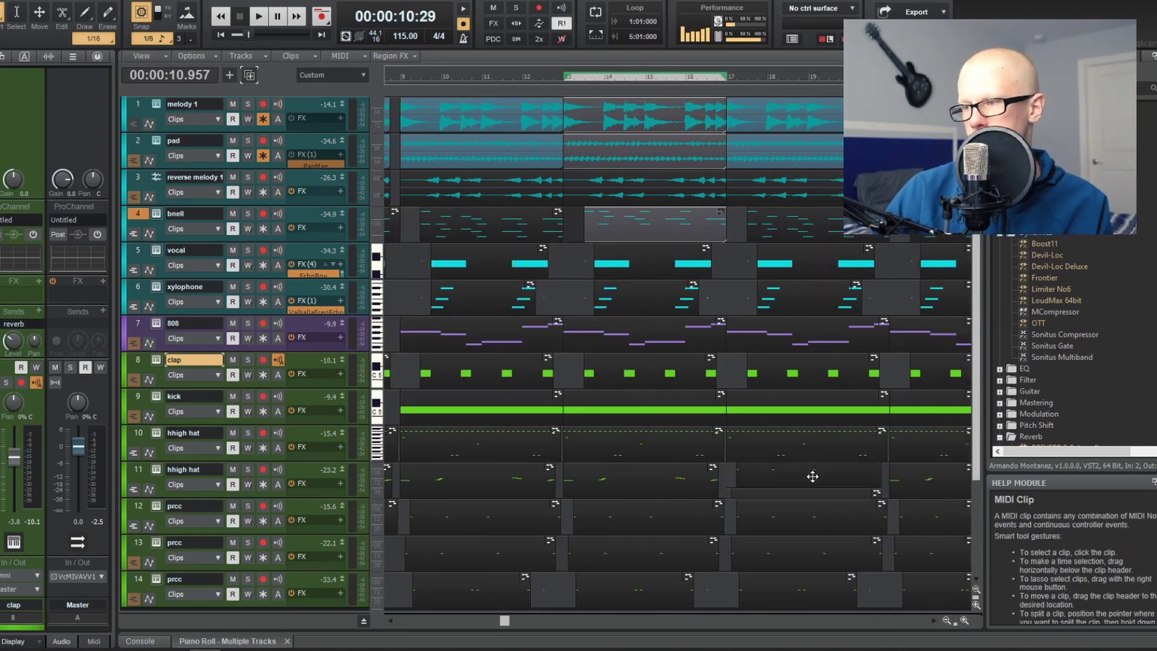
{"action": "scroll", "coordinate": [812, 476], "scroll_direction": "down", "scroll_amount": 3}
{"action": "scroll", "coordinate": [813, 476], "scroll_direction": "up", "scroll_amount": 3}
{"action": "scroll", "coordinate": [784, 476], "scroll_direction": "right", "scroll_amount": 3}
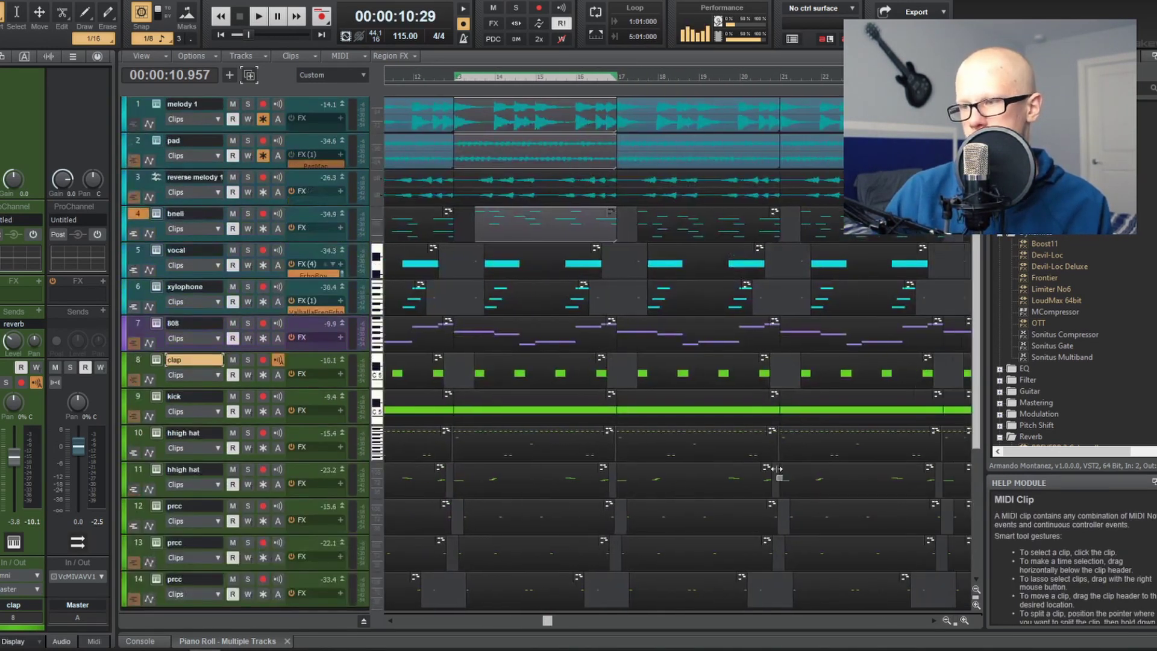
{"action": "left_click", "coordinate": [652, 476]}
{"action": "left_click", "coordinate": [658, 592]}
{"action": "key", "text": "Delete"}
{"action": "left_click", "coordinate": [644, 553]}
{"action": "key", "text": "Delete"}
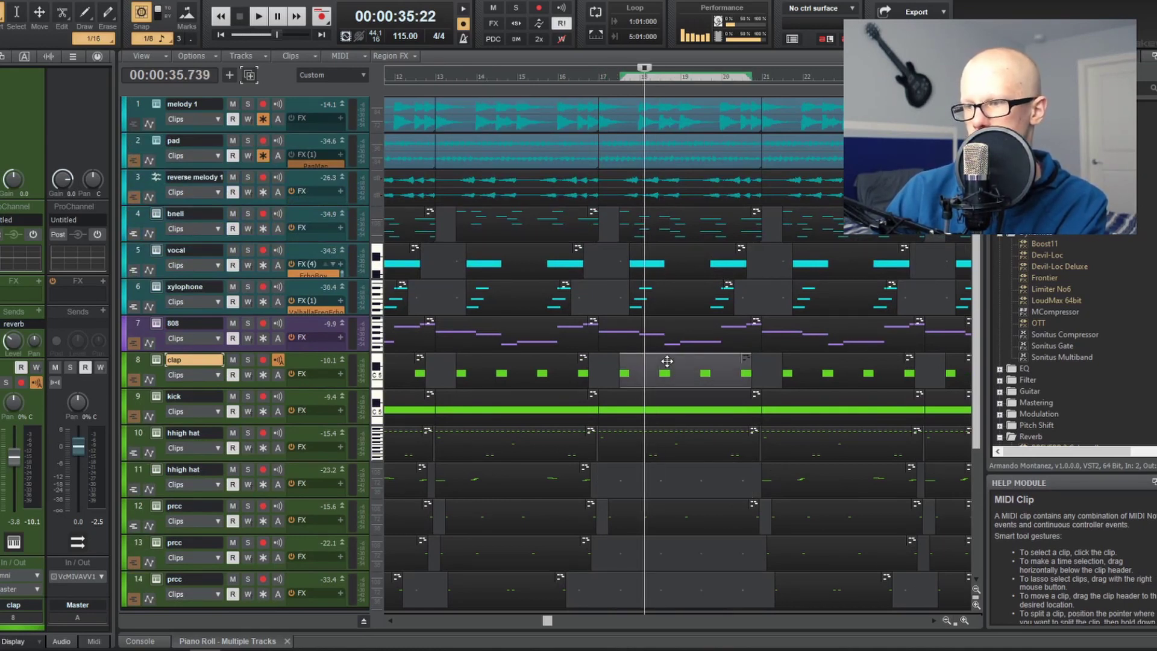
{"action": "left_click", "coordinate": [652, 404]}
{"action": "key", "text": "Delete"}
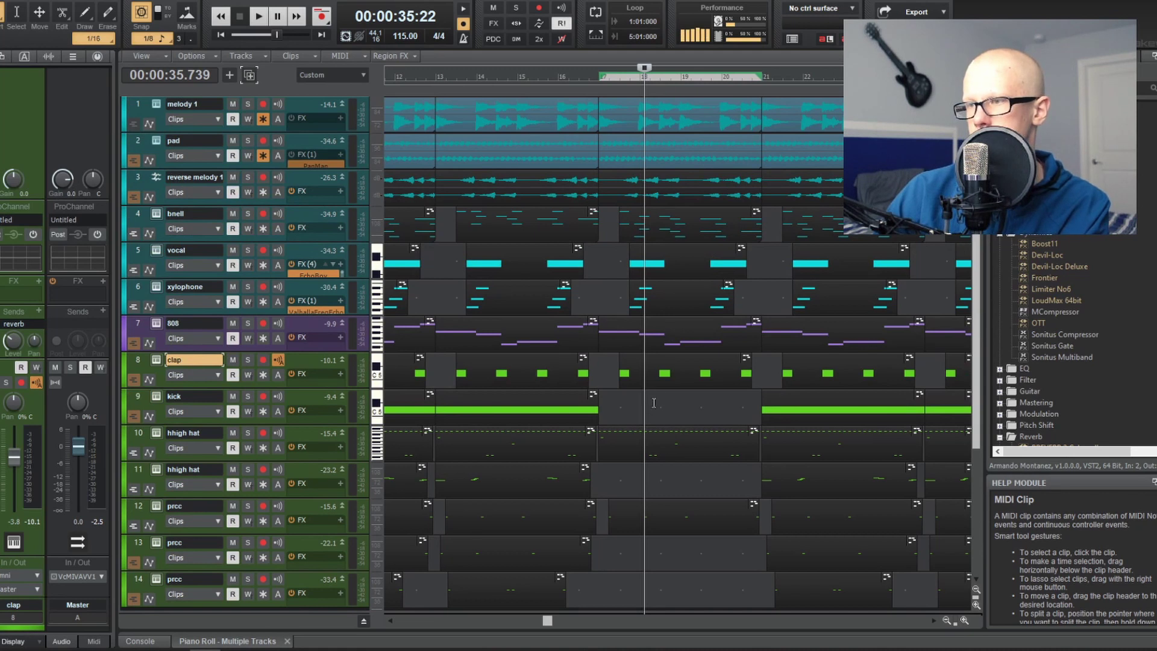
- Delete the vocal and xylophone clips from bars 17–24
{"action": "left_click", "coordinate": [692, 280]}
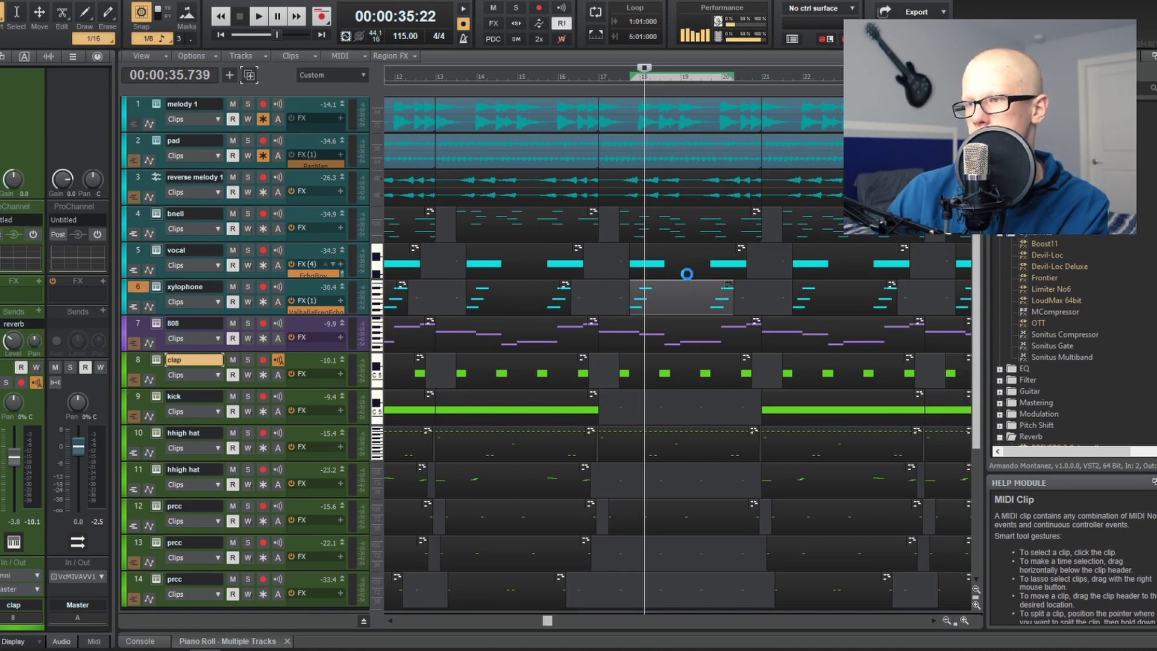
{"action": "key", "text": "Delete"}
{"action": "left_click", "coordinate": [686, 260]}
{"action": "key", "text": "Delete"}
{"action": "left_click", "coordinate": [836, 283]}
{"action": "key", "text": "Delete"}
{"action": "left_click", "coordinate": [827, 253]}
{"action": "key", "text": "Delete"}
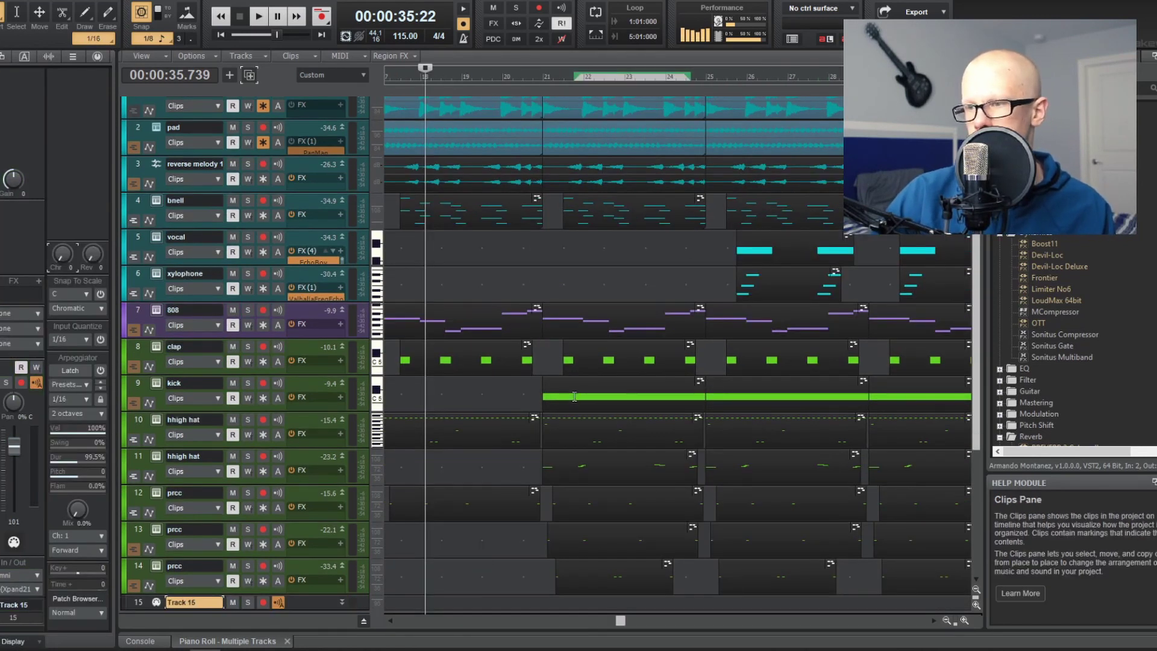
- Cut gaps into the kick in bars 22 and 24, and delete the stretch just before bar 25 from the hi-hat and percussion tracks
{"action": "left_click_drag", "start_coordinate": [574, 396], "coordinate": [705, 416]}
{"action": "key", "text": "Delete"}
{"action": "key", "text": "Delete"}
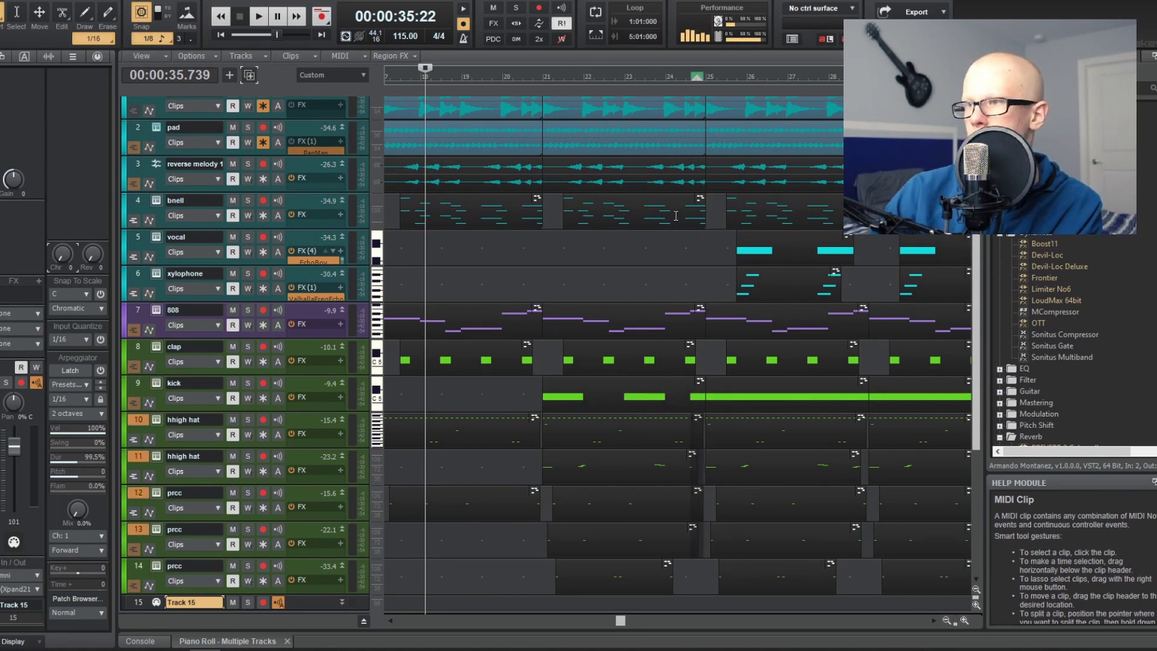
- Select the melody 1, pad, reverse melody and xylophone clips of the last section, bars 29–32
{"action": "scroll", "coordinate": [663, 220], "scroll_direction": "right", "scroll_amount": 5}
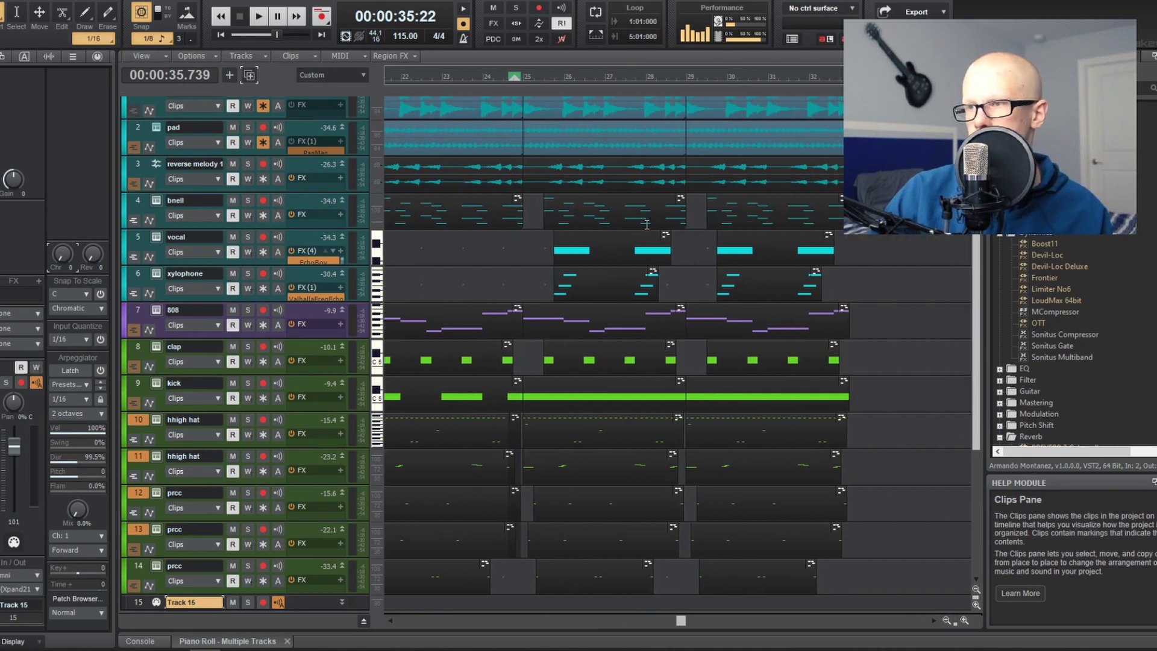
{"action": "scroll", "coordinate": [765, 270], "scroll_direction": "up", "scroll_amount": 1}
{"action": "left_click", "coordinate": [747, 183]}
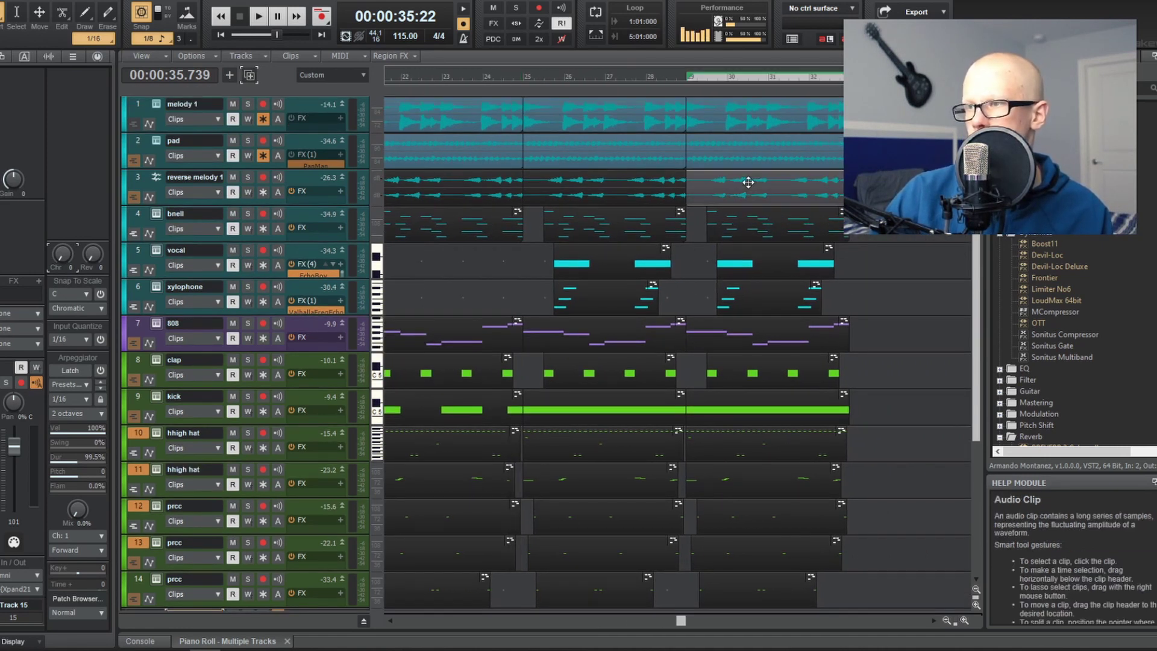
{"action": "left_click", "coordinate": [768, 288]}
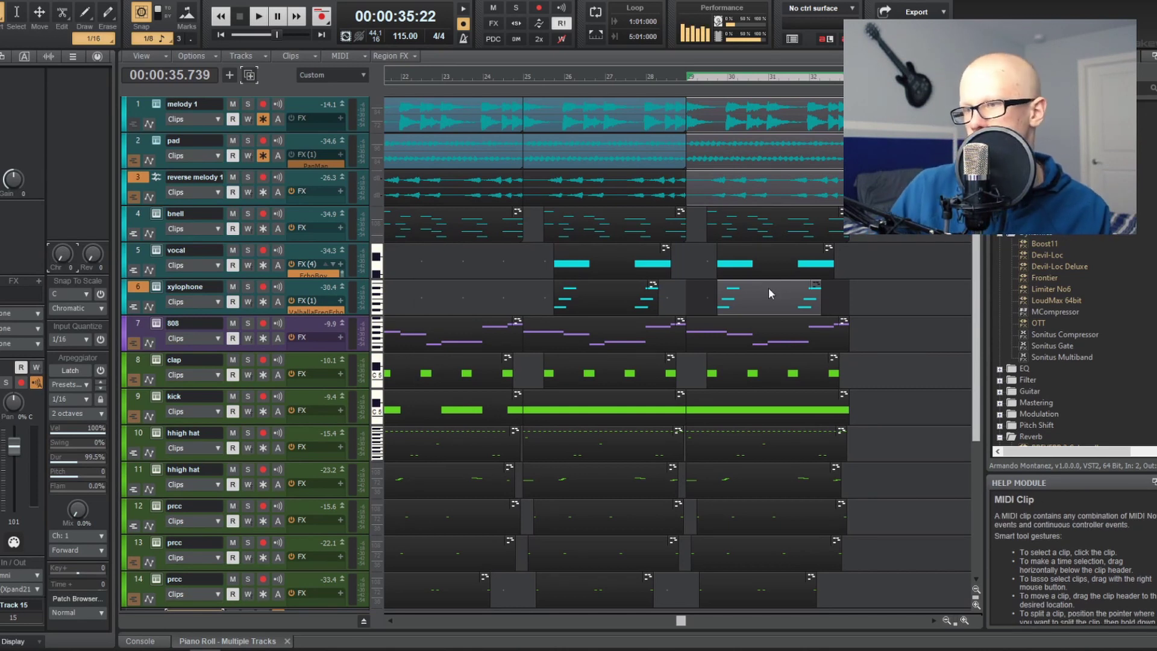
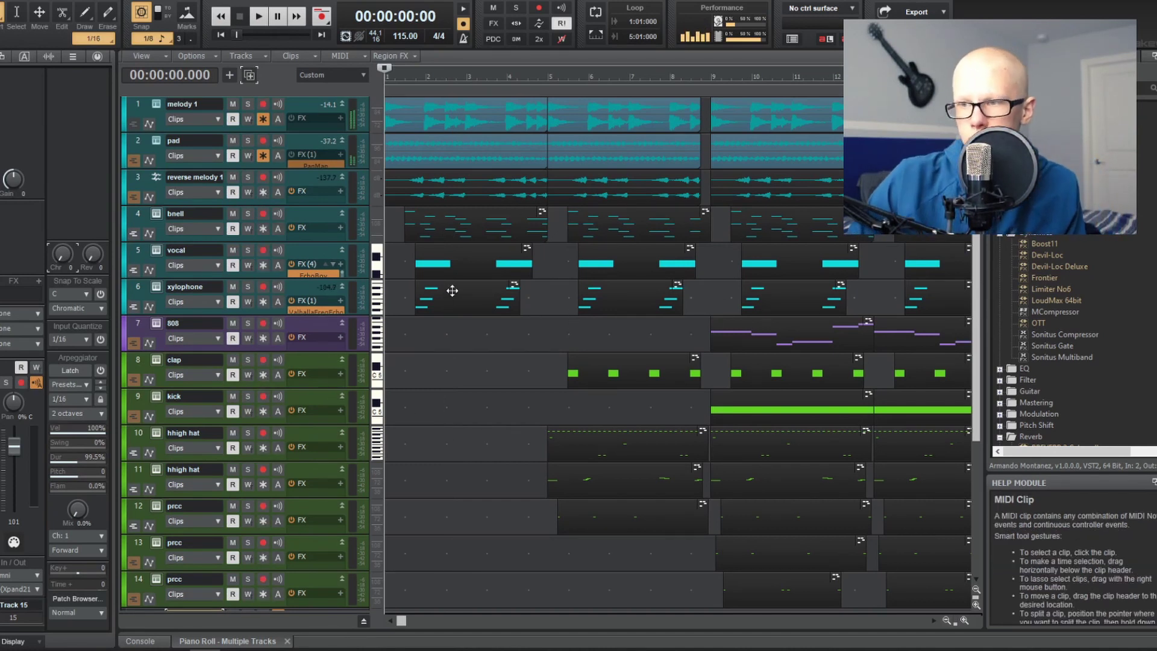
- Play the arrangement from the start and delete the xylophone clips from bars 1–8
{"action": "key", "text": "space"}
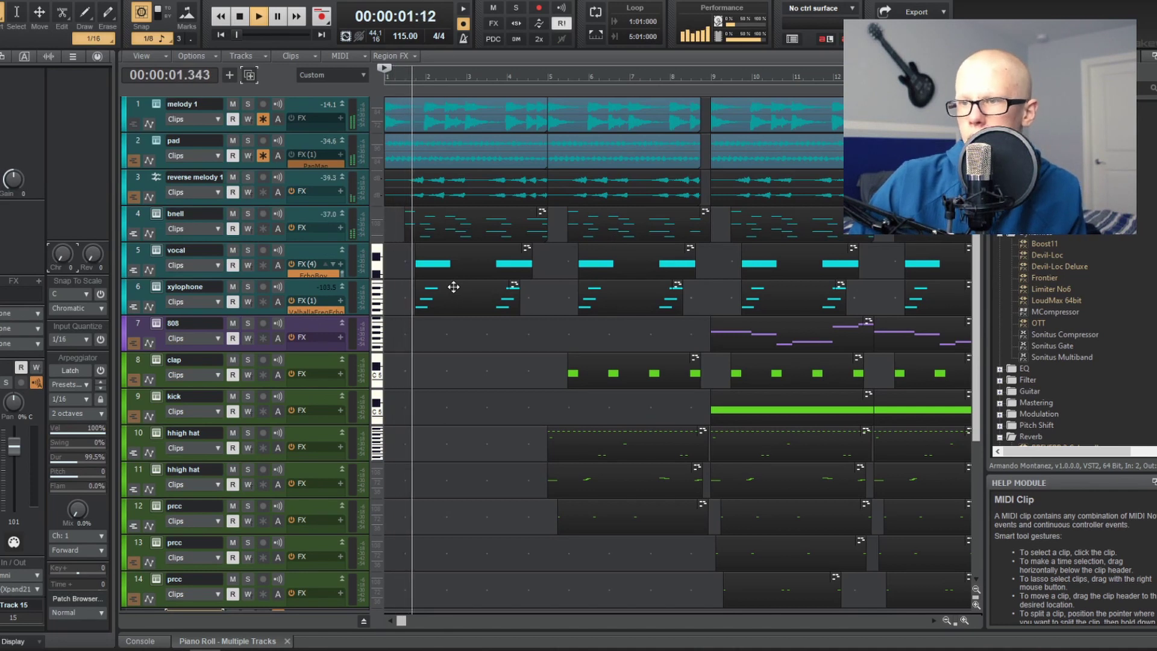
{"action": "left_click", "coordinate": [453, 264]}
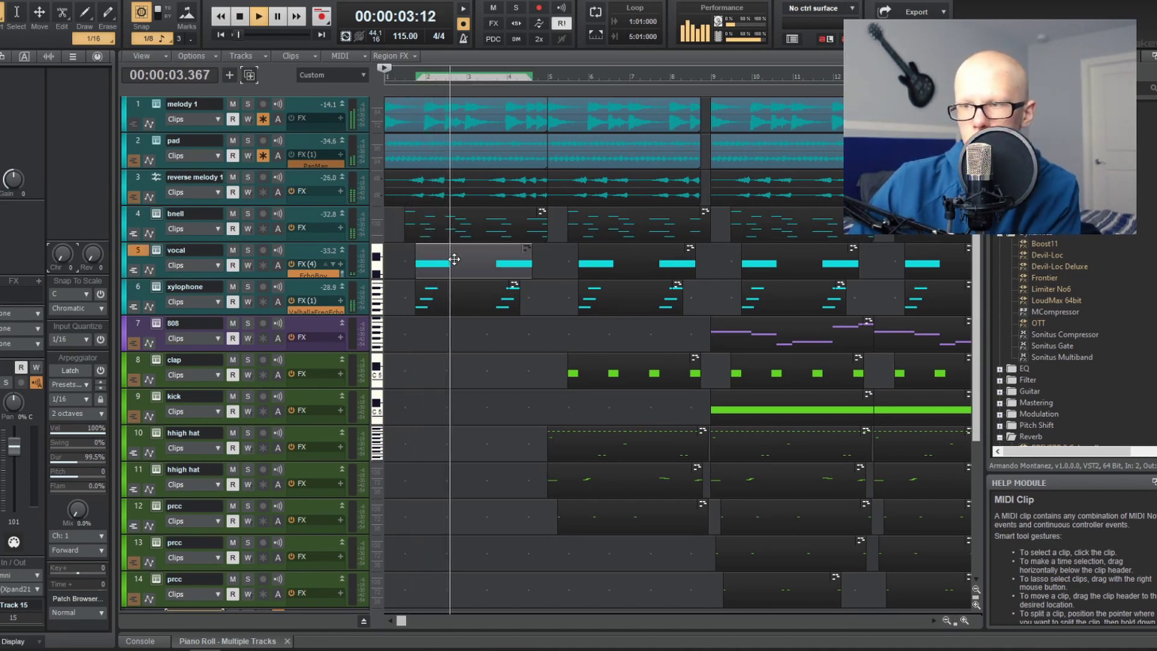
{"action": "left_click", "coordinate": [460, 299]}
{"action": "key", "text": "Delete"}
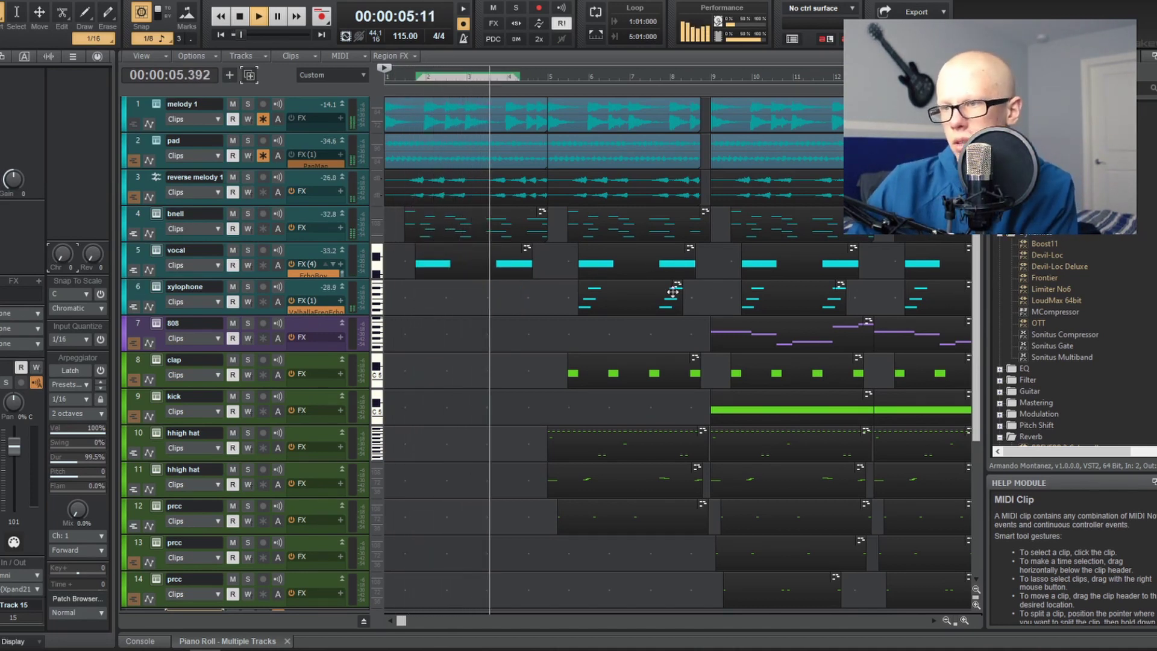
{"action": "left_click", "coordinate": [652, 297]}
{"action": "key", "text": "Delete"}
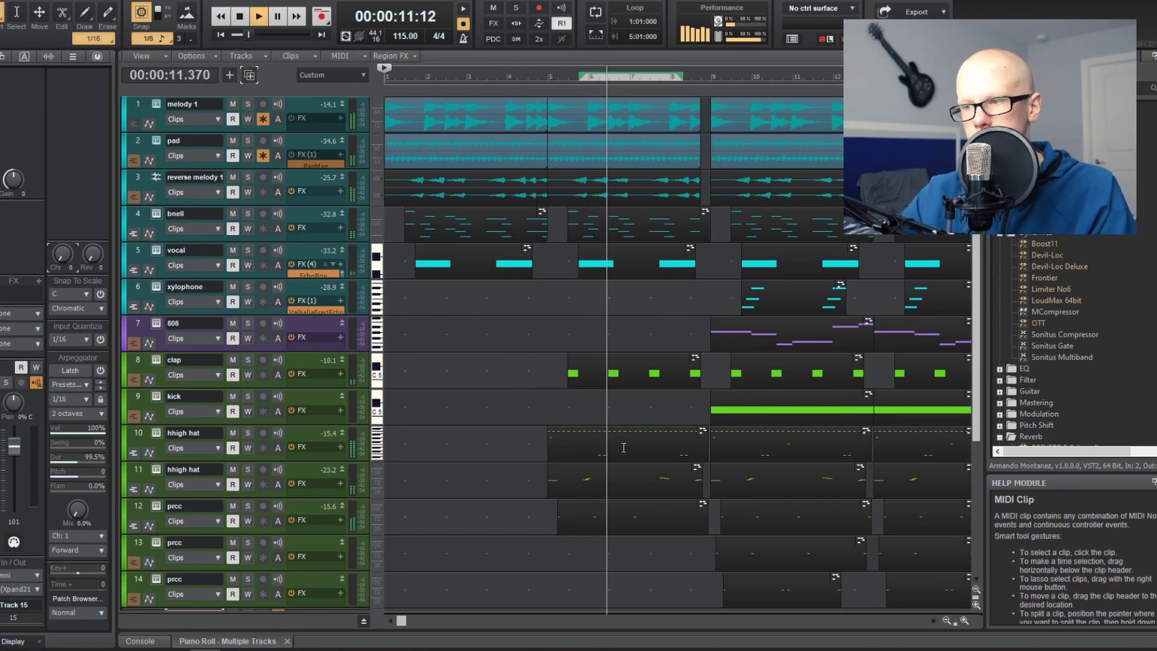
- Extend the end of the second hi-hat track's bars 5–8 clip to meet the clip starting at bar 9
{"action": "scroll", "coordinate": [702, 432], "scroll_direction": "right", "scroll_amount": 3}
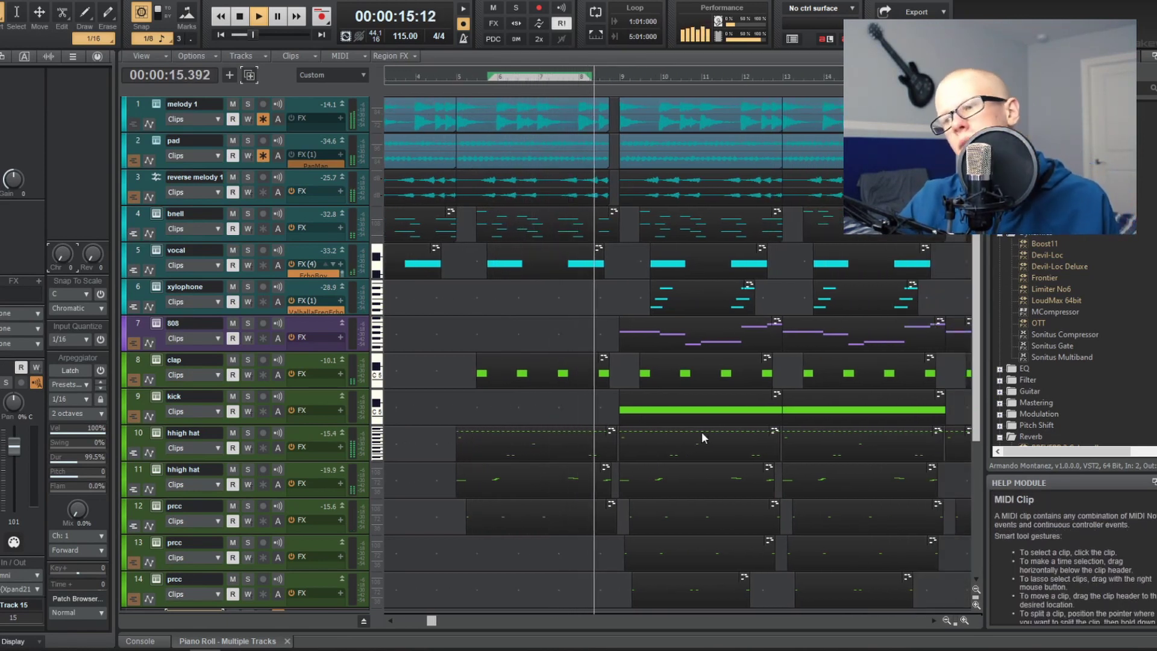
{"action": "scroll", "coordinate": [701, 431], "scroll_direction": "down", "scroll_amount": 2}
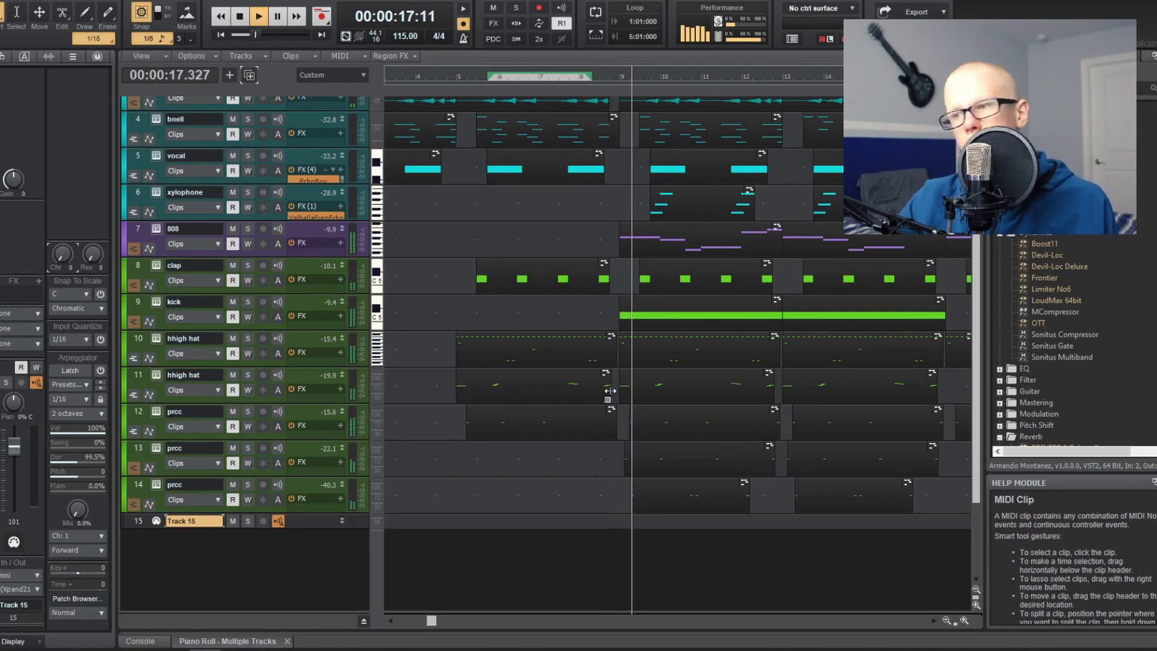
{"action": "mouse_move", "coordinate": [596, 385]}
{"action": "left_mouse_down"}
{"action": "mouse_move", "coordinate": [621, 392]}
{"action": "mouse_move", "coordinate": [607, 386]}
{"action": "left_mouse_up"}
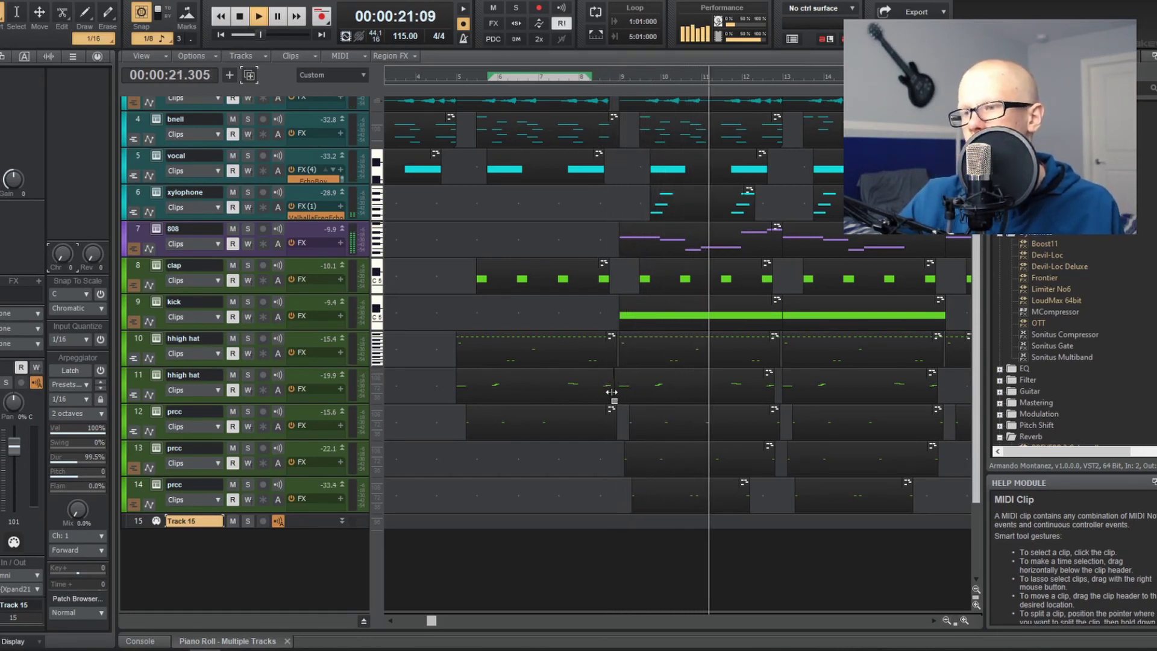
{"action": "left_click", "coordinate": [603, 384]}
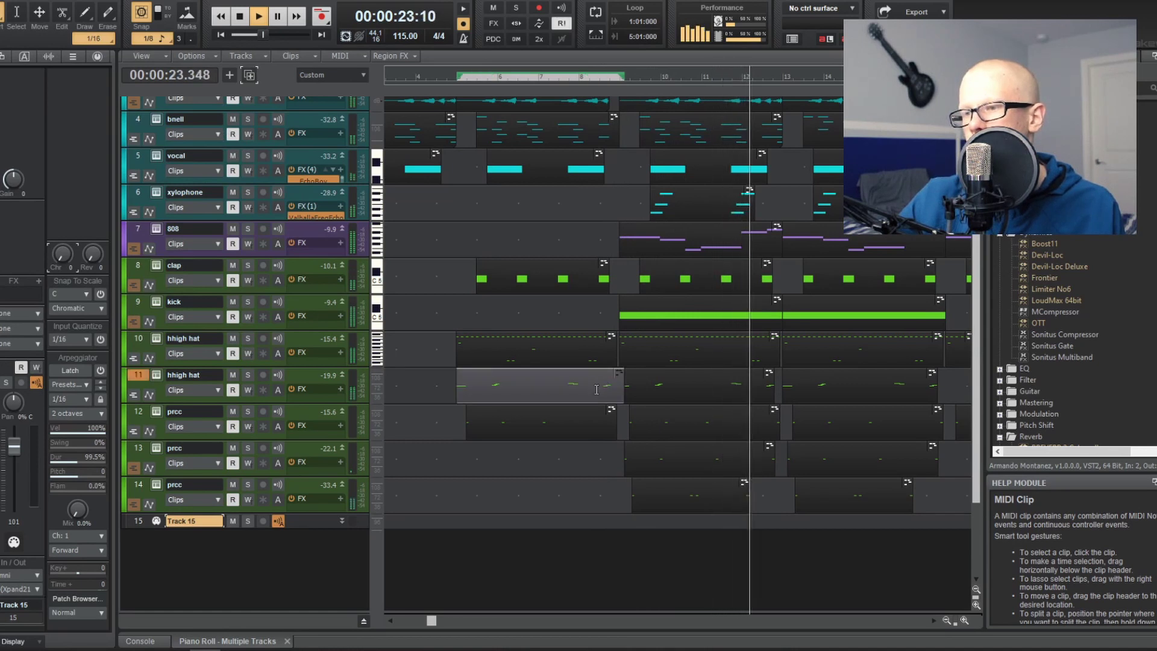
{"action": "left_click", "coordinate": [608, 391]}
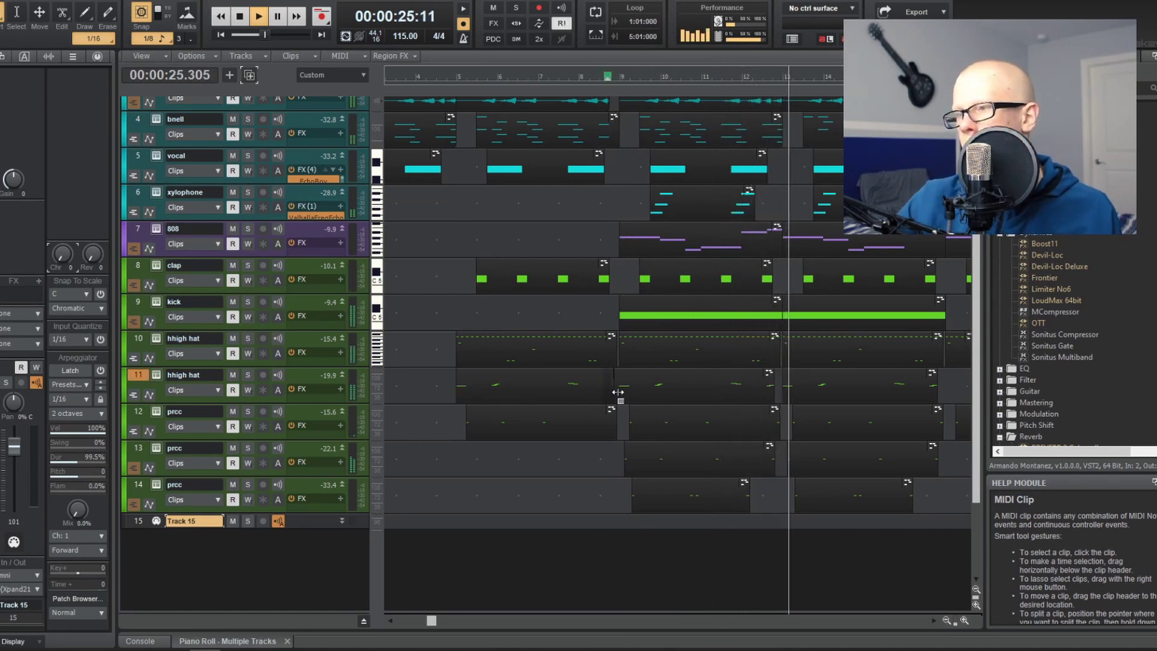
- Play through the drop and the middle section, and replay the transition into the last section from about bar 28
{"action": "scroll", "coordinate": [739, 377], "scroll_direction": "up", "scroll_amount": 3}
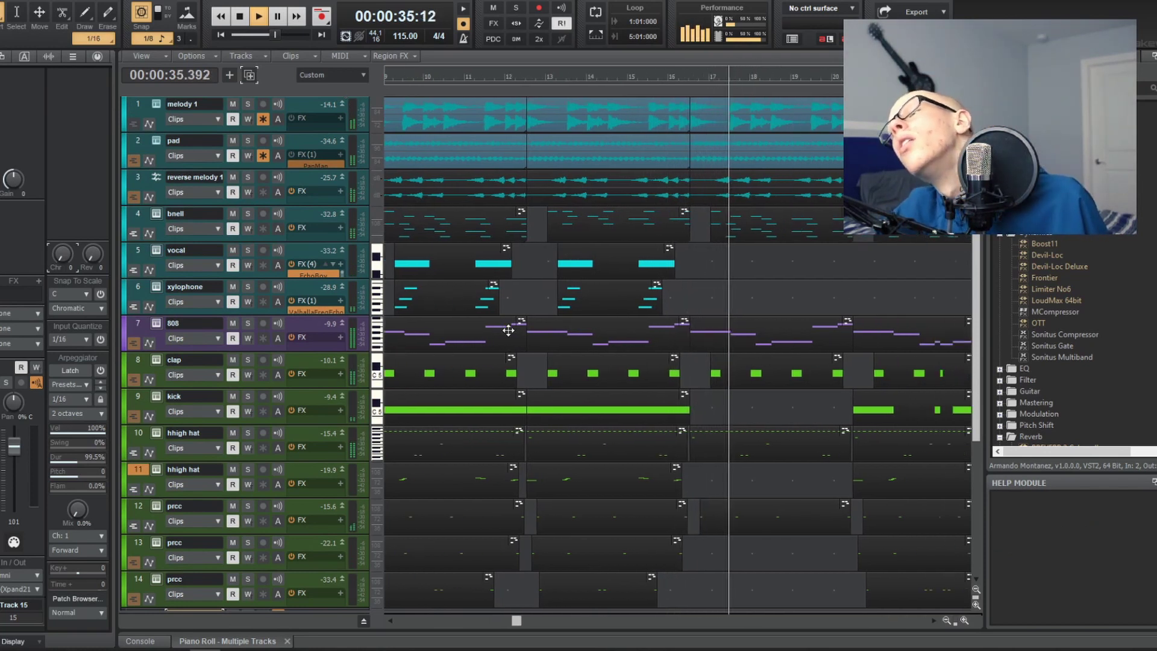
{"action": "scroll", "coordinate": [508, 331], "scroll_direction": "down", "scroll_amount": 1}
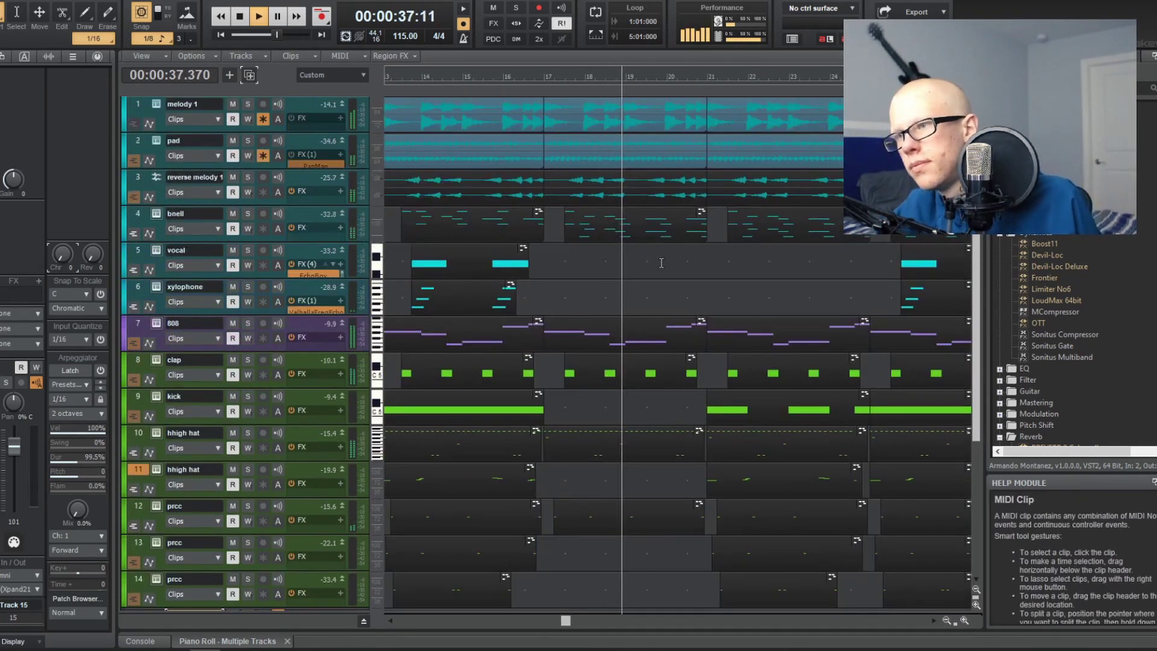
{"action": "scroll", "coordinate": [660, 263], "scroll_direction": "up", "scroll_amount": 1}
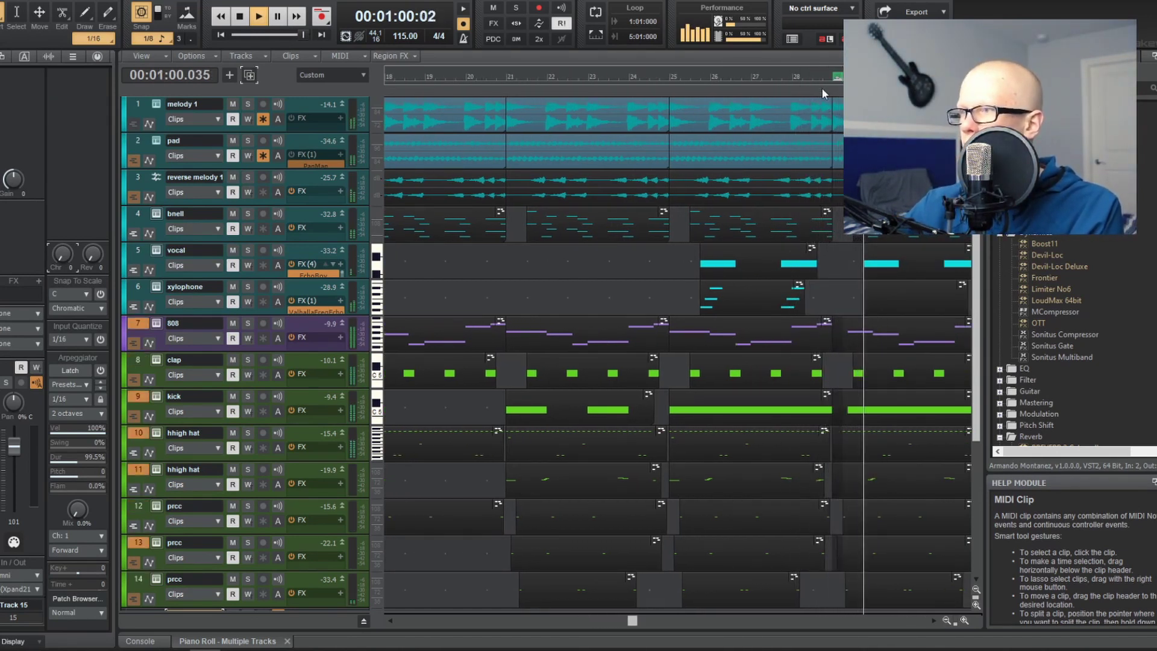
{"action": "left_click", "coordinate": [818, 75]}
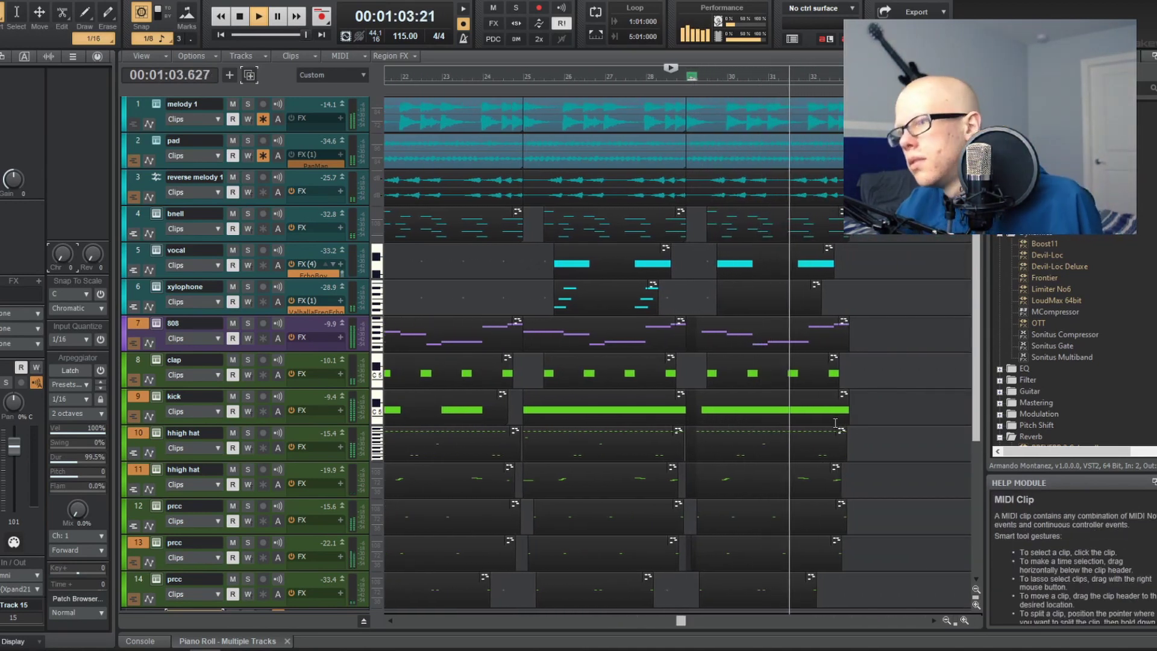
{"action": "scroll", "coordinate": [836, 435], "scroll_direction": "down", "scroll_amount": 1}
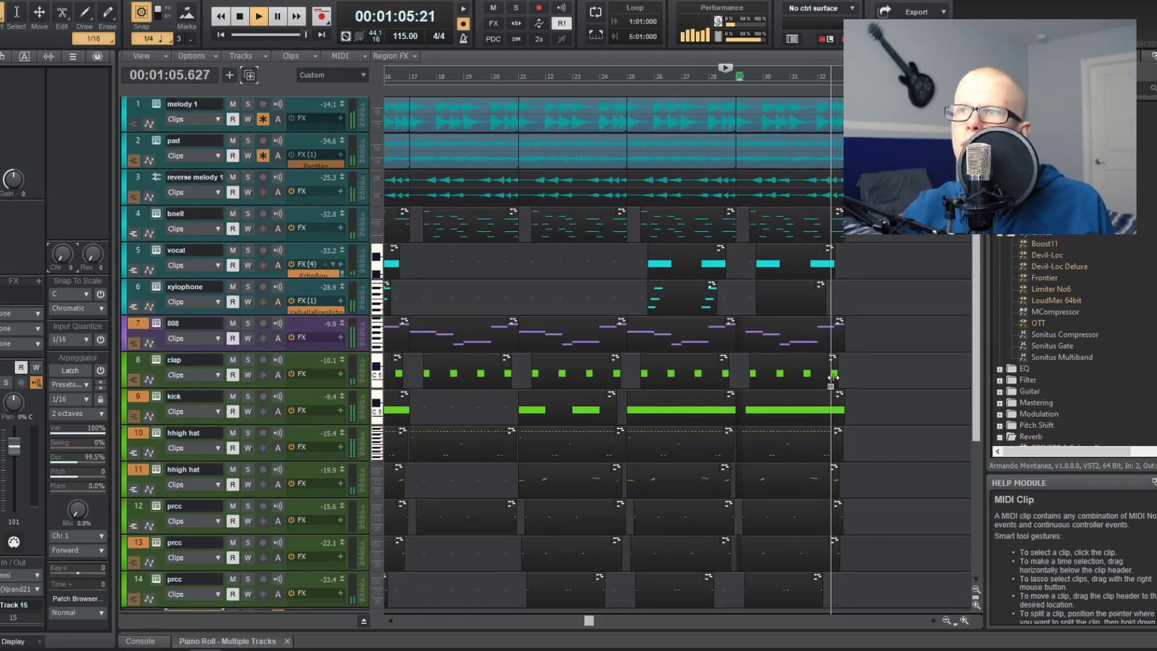
{"action": "key", "text": "space"}
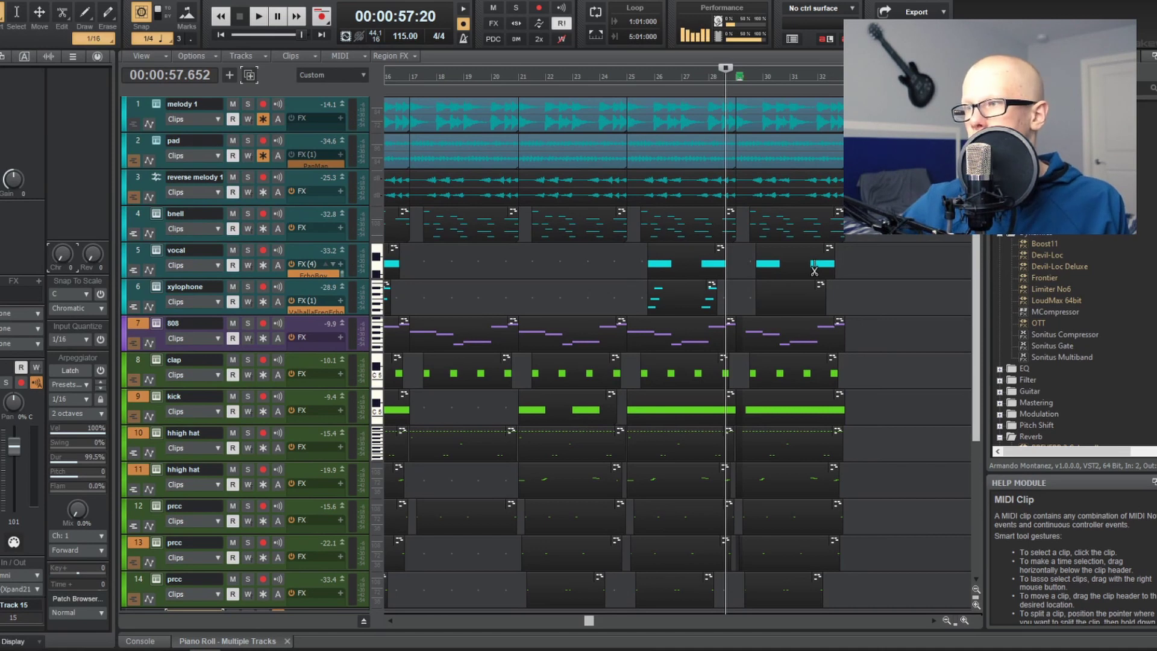
- Duplicate the entire 32-bar arrangement across all tracks so the copy fills bars 33–64
{"action": "key", "text": "ctrl+a"}
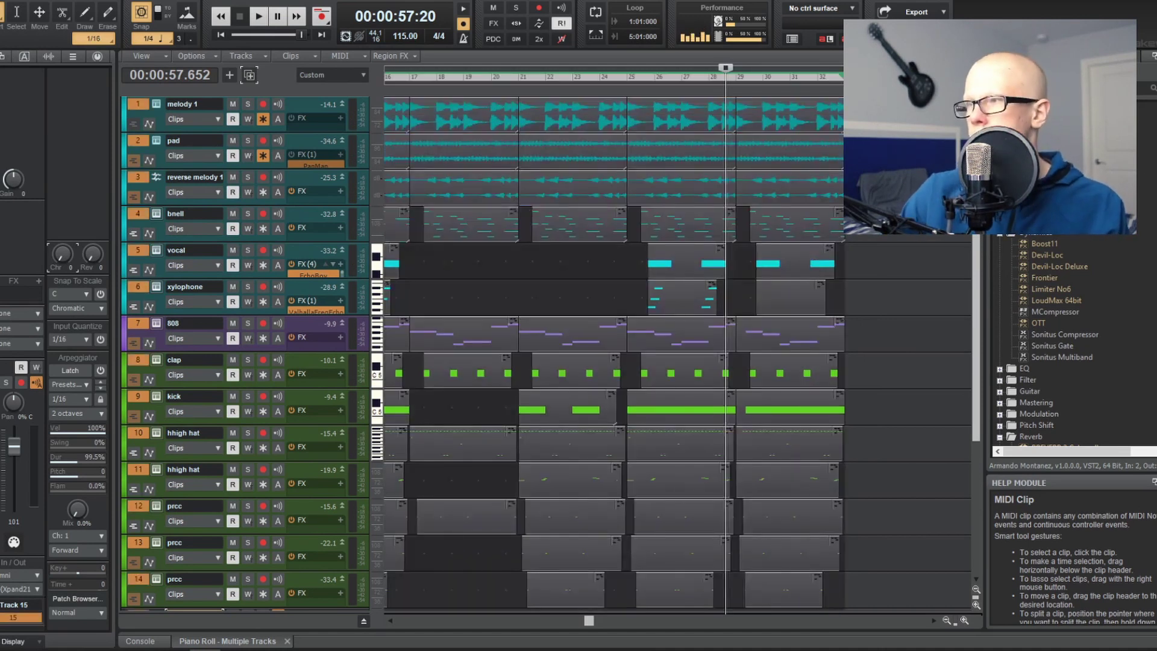
{"action": "key", "text": "ctrl+d"}
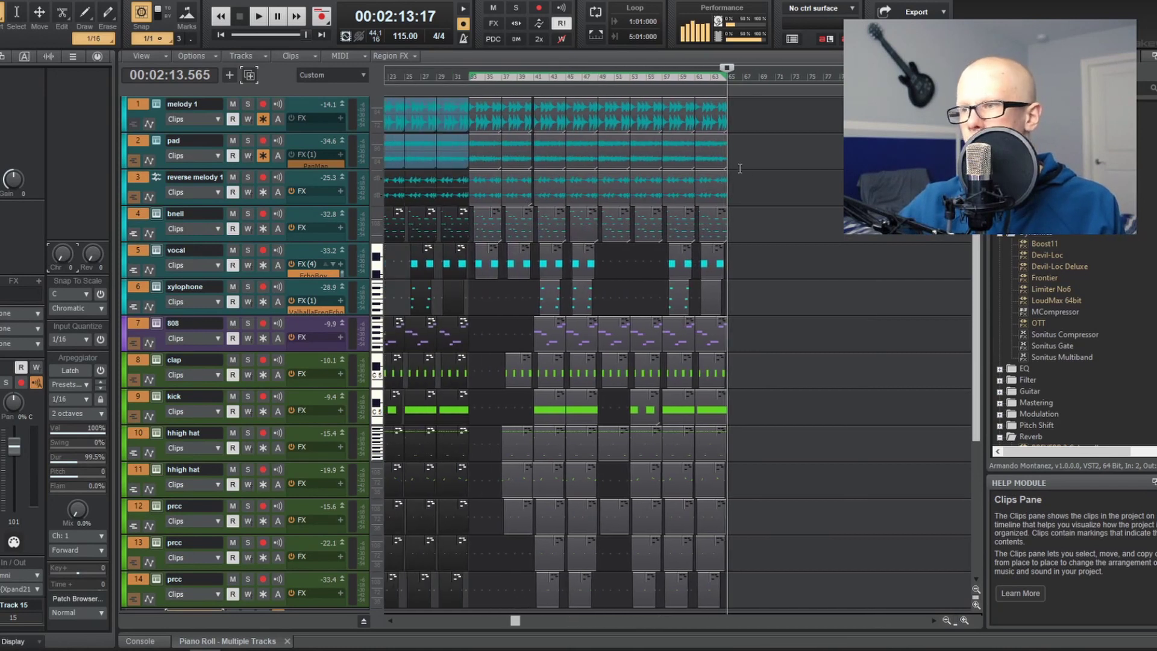
{"action": "scroll", "coordinate": [740, 168], "scroll_direction": "up", "scroll_amount": 2, "text": "ctrl"}
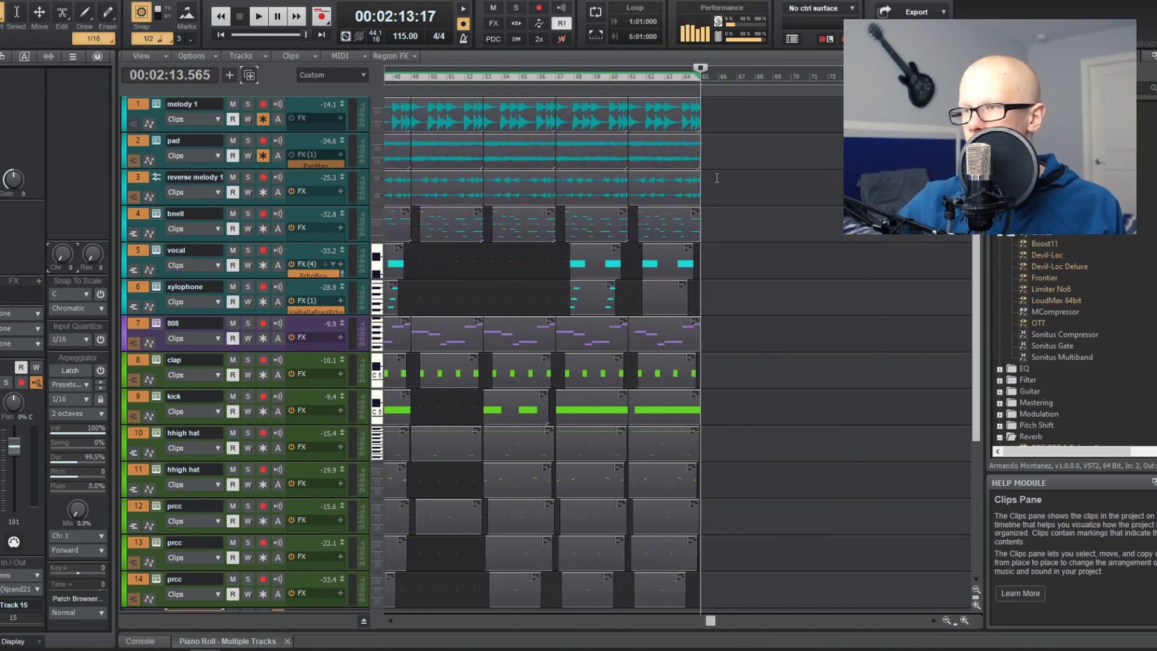
- Copy four-bar pad, reverse melody and bnell clips to bars 65–68 as an outro and play its start
{"action": "left_click", "coordinate": [670, 178]}
{"action": "left_click", "coordinate": [591, 176]}
{"action": "left_click", "coordinate": [577, 143], "text": "ctrl"}
{"action": "left_click_drag", "start_coordinate": [577, 142], "coordinate": [717, 167], "text": "ctrl"}
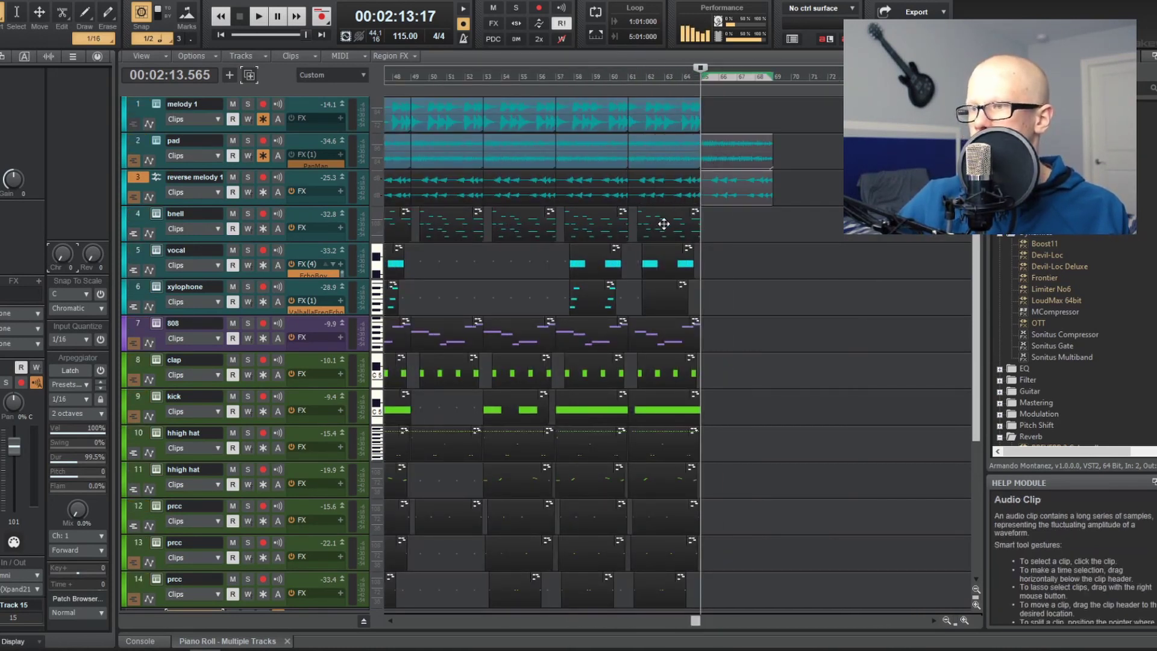
{"action": "left_click", "coordinate": [640, 223]}
{"action": "left_click", "coordinate": [643, 220]}
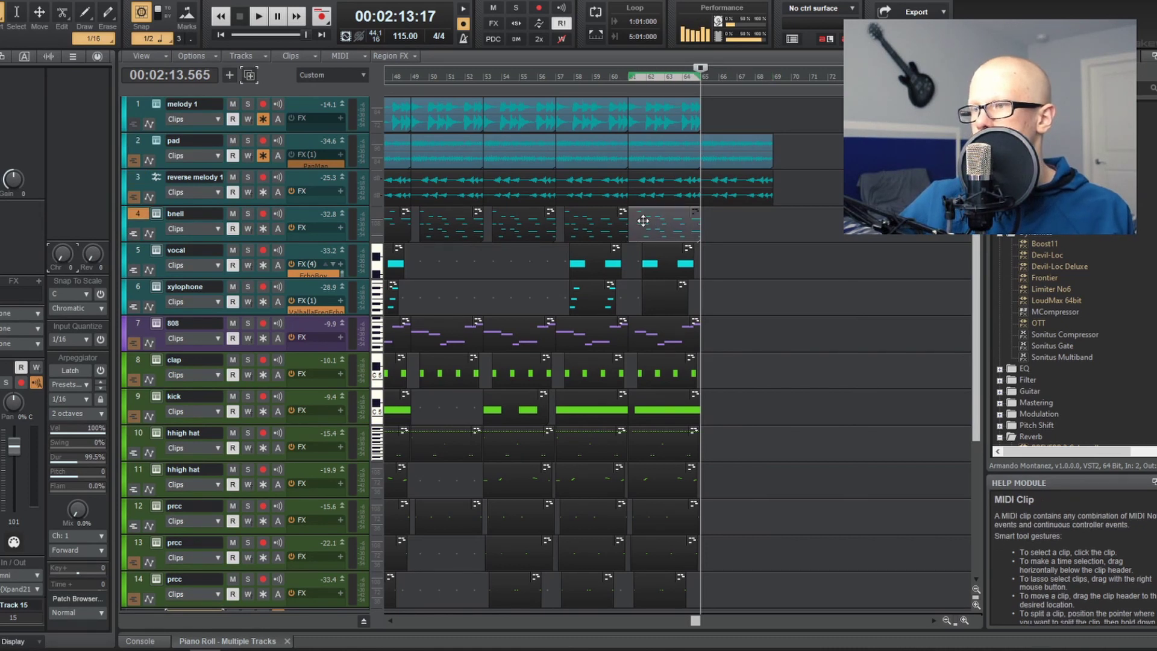
{"action": "left_click_drag", "start_coordinate": [717, 223], "coordinate": [717, 224]}
{"action": "key", "text": "space"}
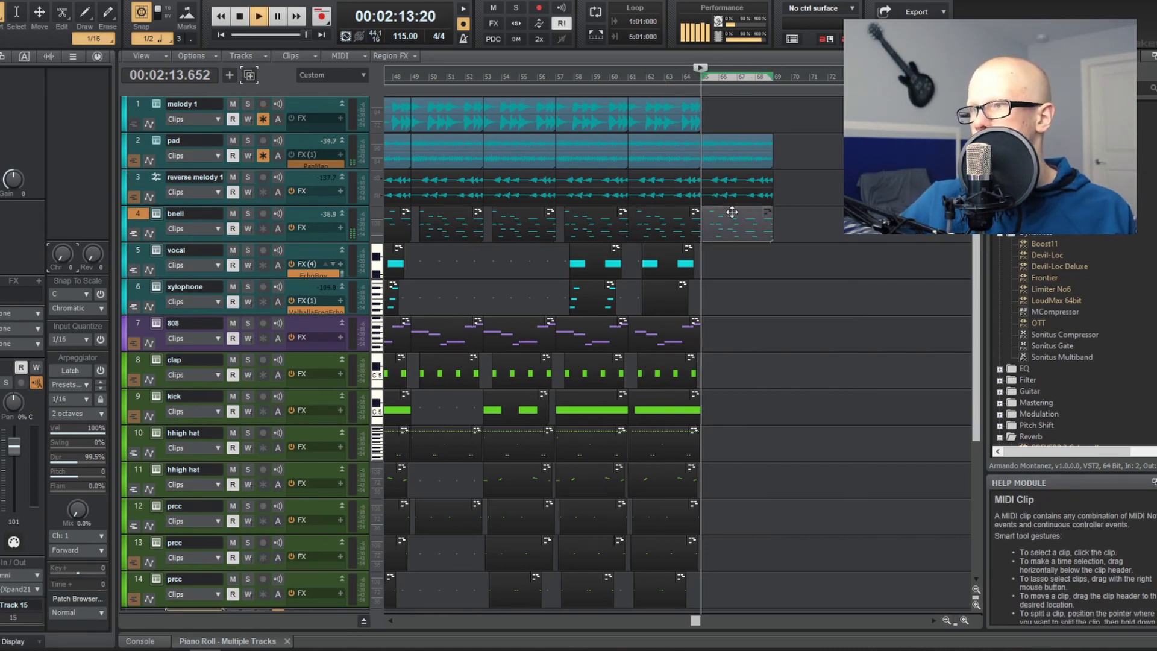
{"action": "key", "text": "space"}
- Delete the melody 1 clips at bars 33–36 and 41–44 and the xylophone clip at bars 41–44
{"action": "scroll", "coordinate": [527, 134], "scroll_direction": "down", "scroll_amount": 3}
{"action": "scroll", "coordinate": [527, 135], "scroll_direction": "left", "scroll_amount": 1}
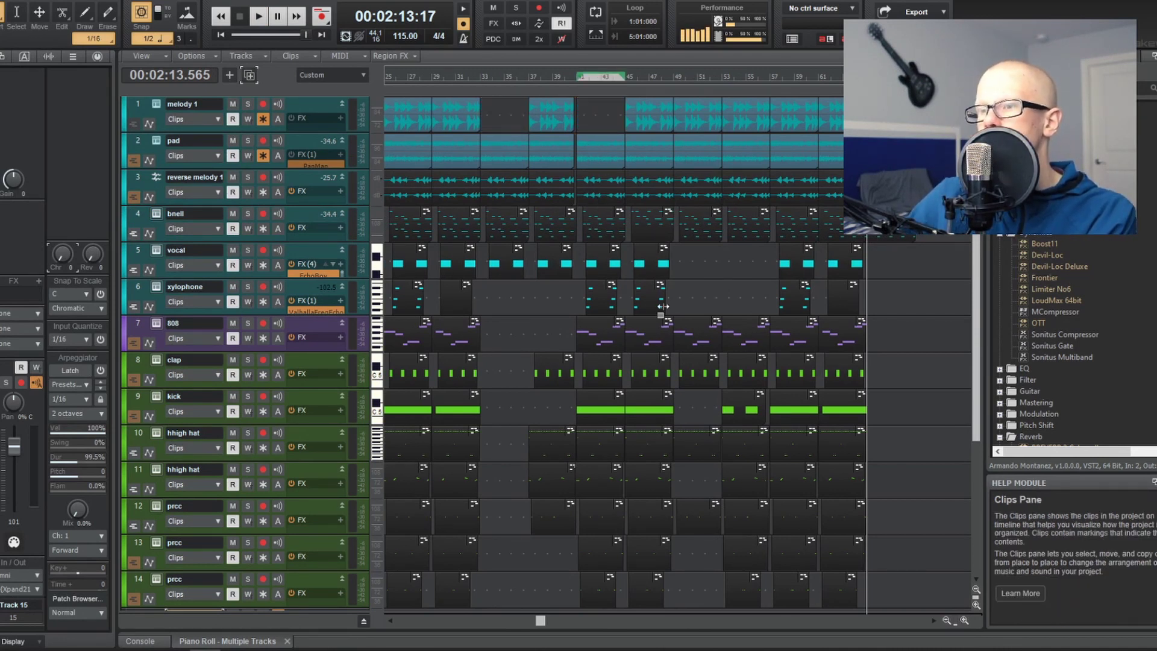
{"action": "left_click", "coordinate": [616, 306]}
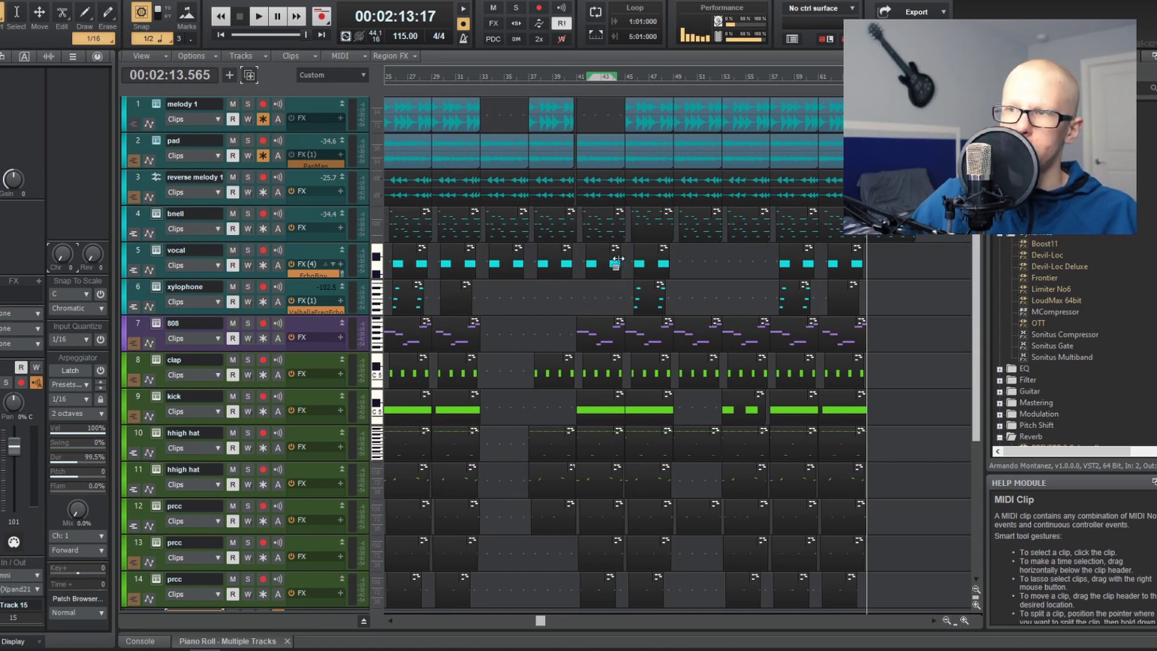
- Delete the melody 1 clip from bars 1–4 and cut a short gap in the pad and reverse melody just before bar 5
{"action": "scroll", "coordinate": [611, 268], "scroll_direction": "down", "scroll_amount": 3}
{"action": "scroll", "coordinate": [407, 165], "scroll_direction": "up", "scroll_amount": 4}
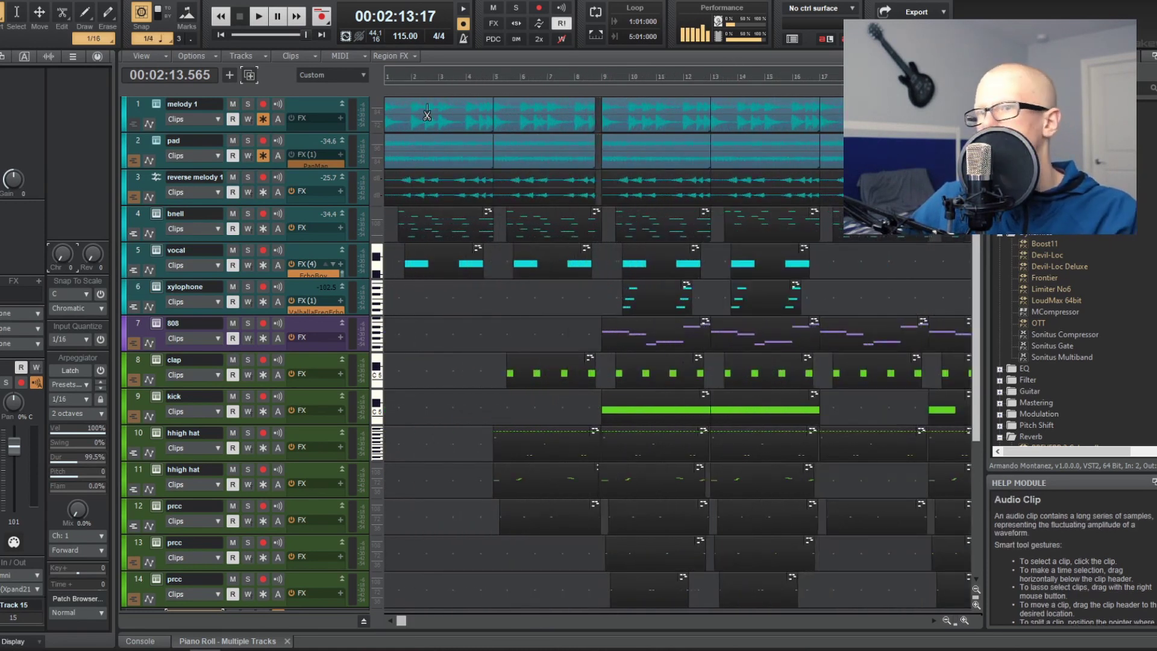
{"action": "left_click", "coordinate": [427, 114]}
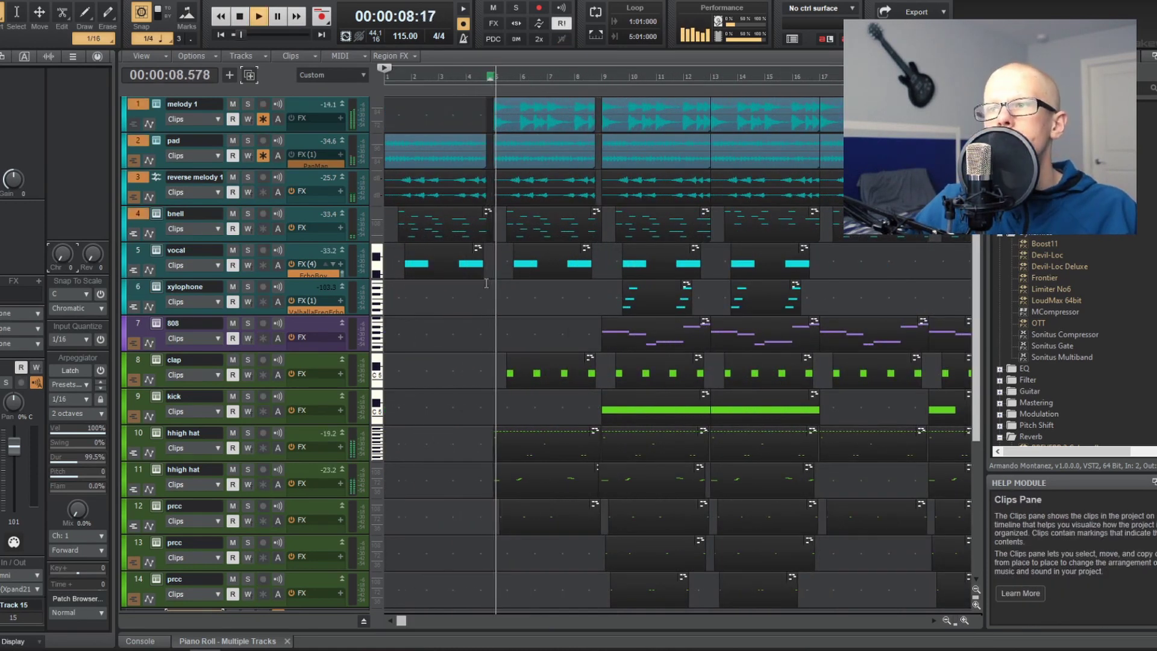
{"action": "scroll", "coordinate": [498, 256], "scroll_direction": "up", "scroll_amount": 2}
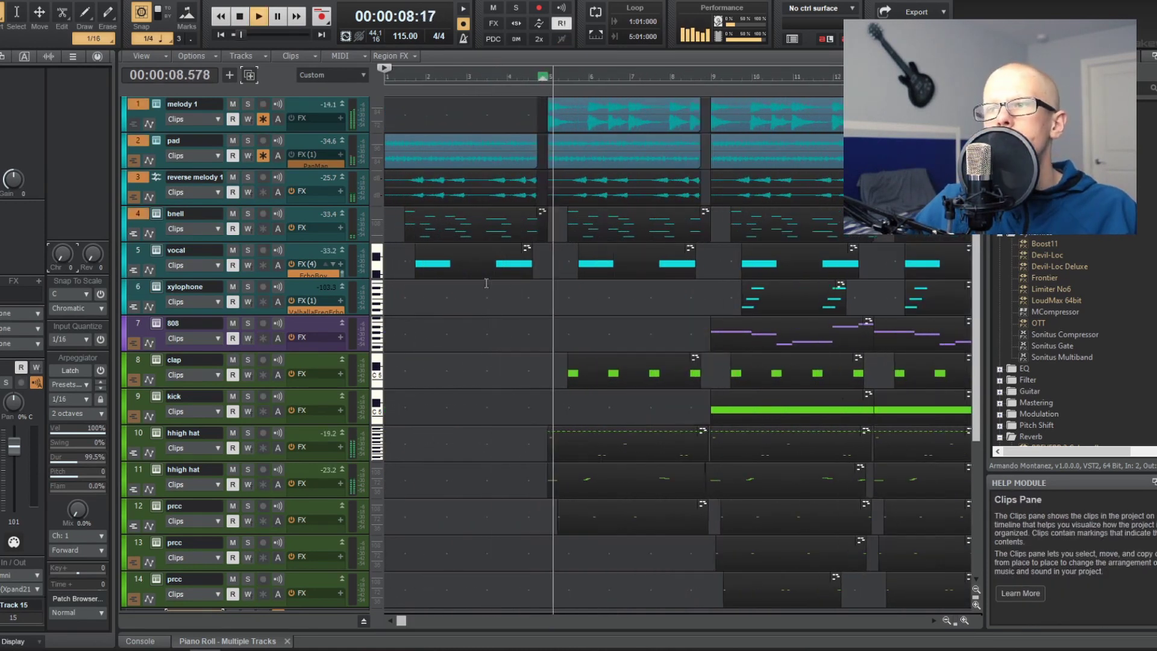
{"action": "scroll", "coordinate": [497, 255], "scroll_direction": "down", "scroll_amount": 2}
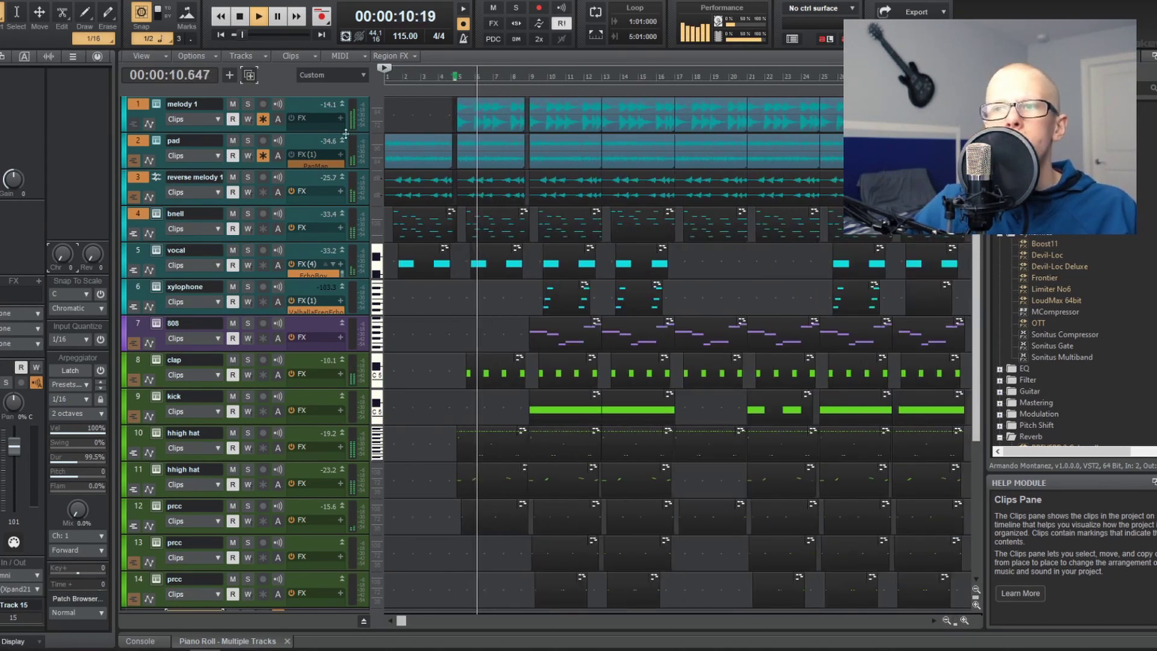
- Lower the melody 1 track's volume to about -13.2 dB and select the clap track
{"action": "left_click", "coordinate": [193, 104]}
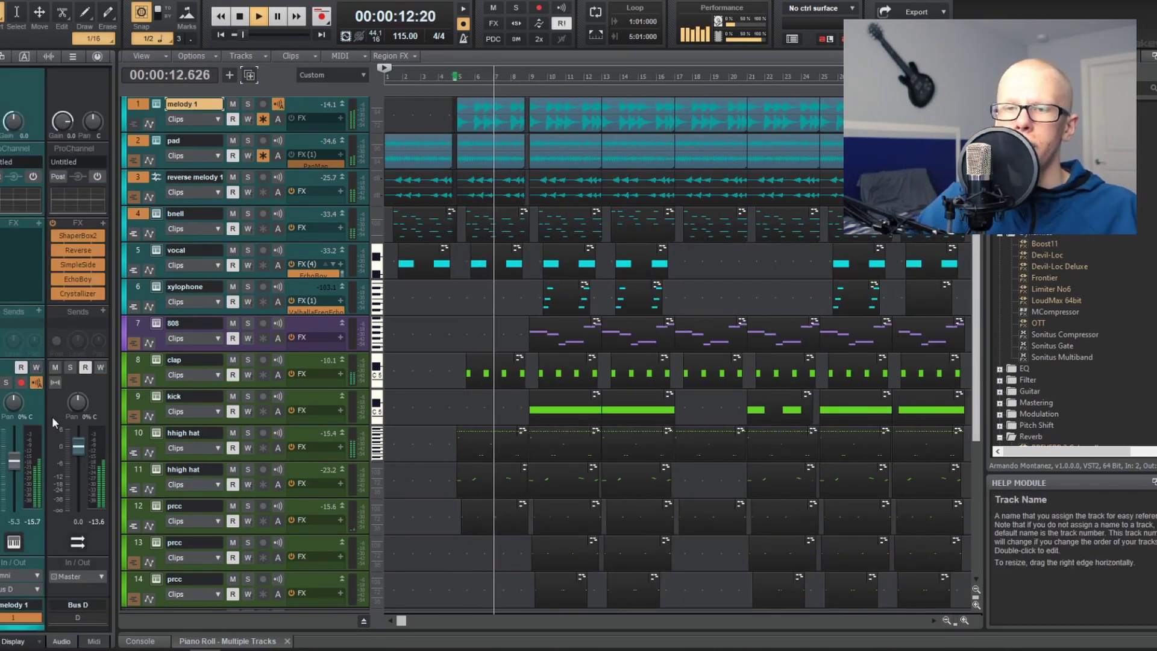
{"action": "left_click_drag", "start_coordinate": [23, 457], "coordinate": [23, 474]}
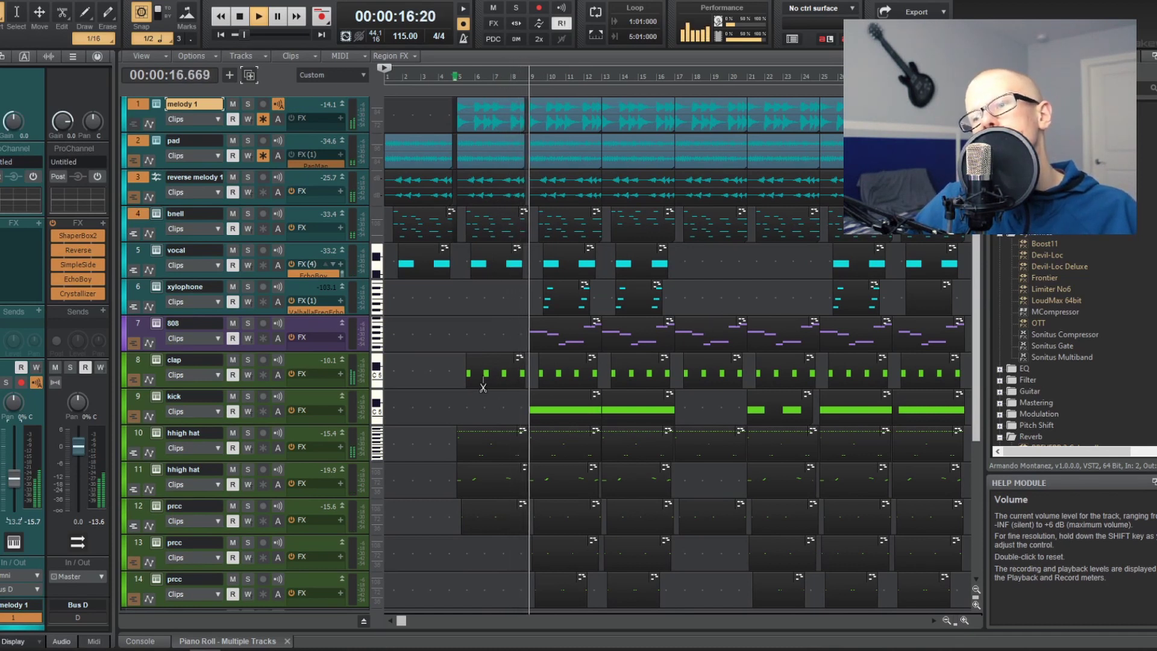
{"action": "key", "text": "ctrl+Right"}
{"action": "key", "text": "ctrl+Right"}
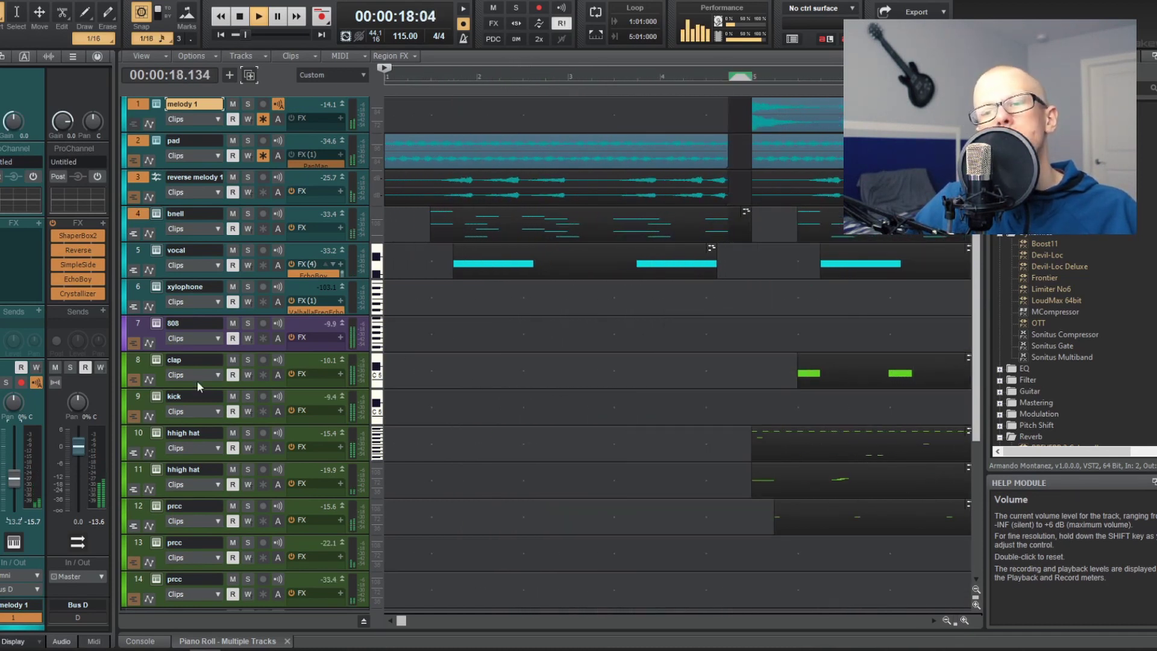
{"action": "left_click", "coordinate": [138, 357]}
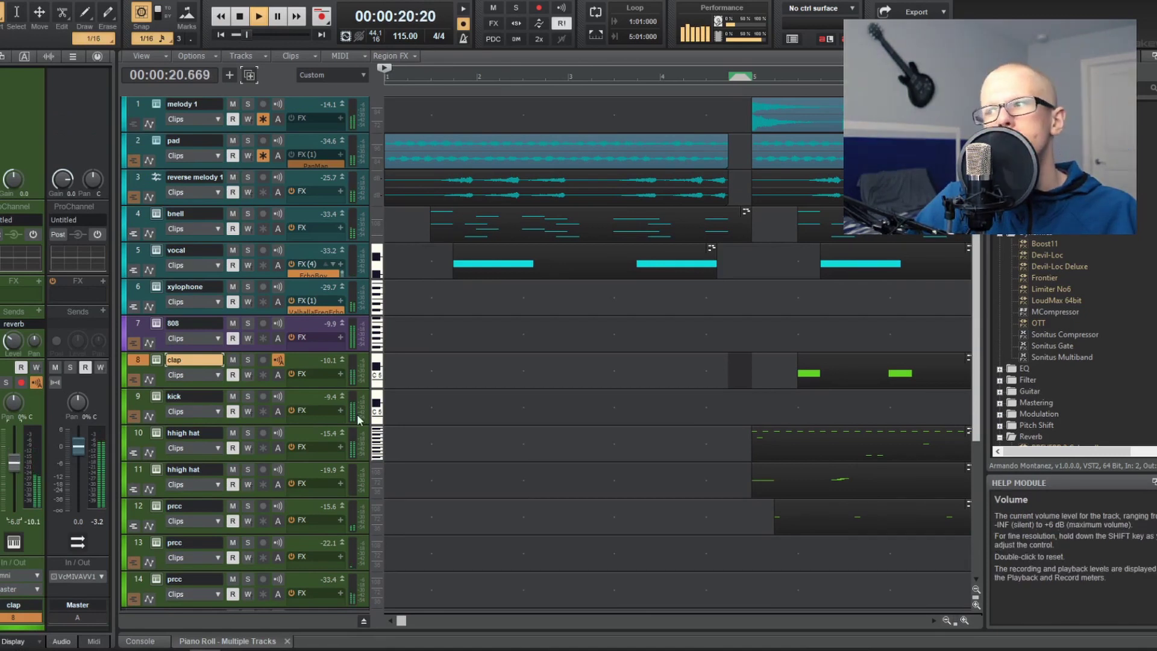
- Listen through the first drop around bars 11–13 and look over the clips up to bar 20
{"action": "key", "text": "ctrl+Left"}
{"action": "key", "text": "ctrl+Left"}
{"action": "scroll", "coordinate": [846, 320], "scroll_direction": "right", "scroll_amount": 4}
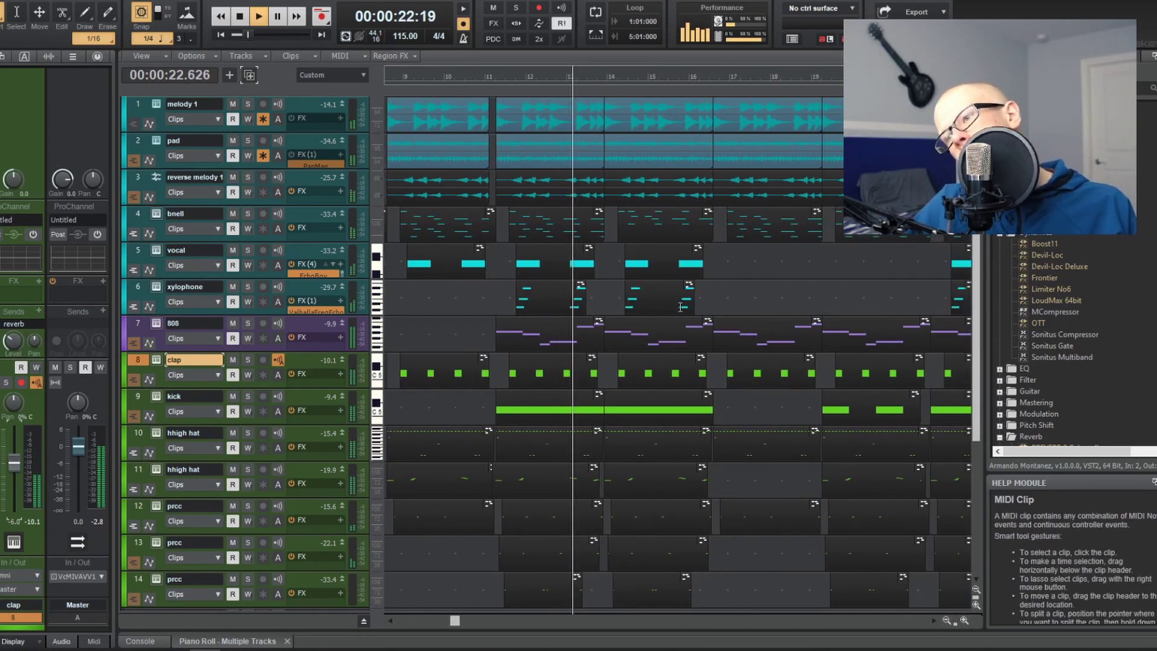
{"action": "scroll", "coordinate": [673, 313], "scroll_direction": "right", "scroll_amount": 1}
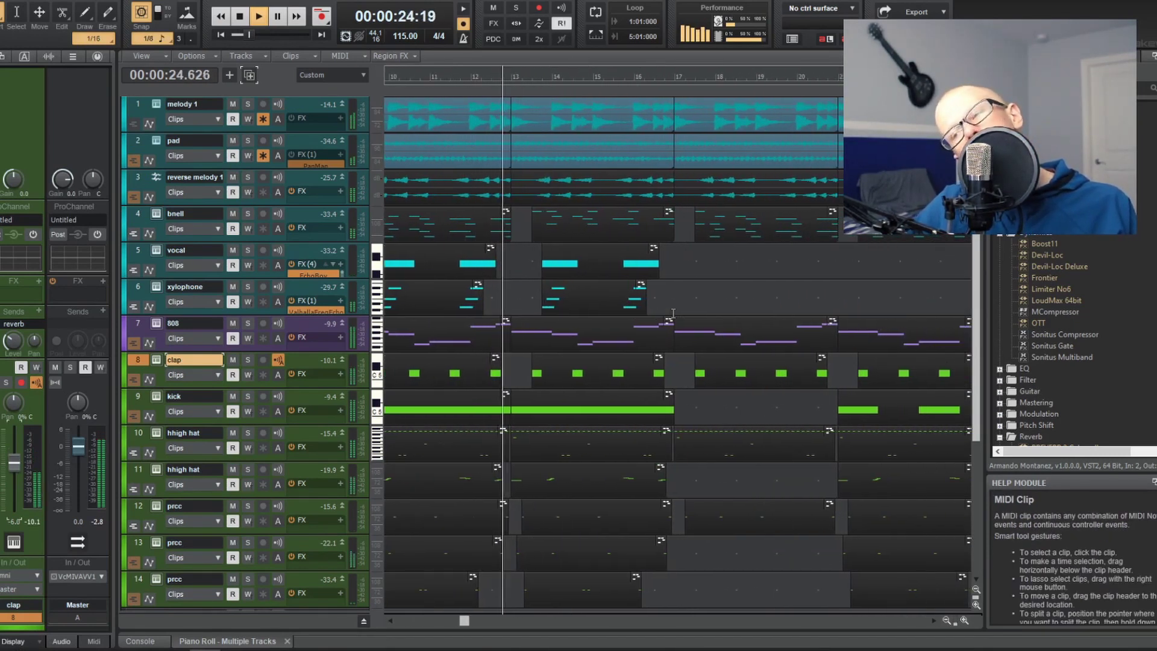